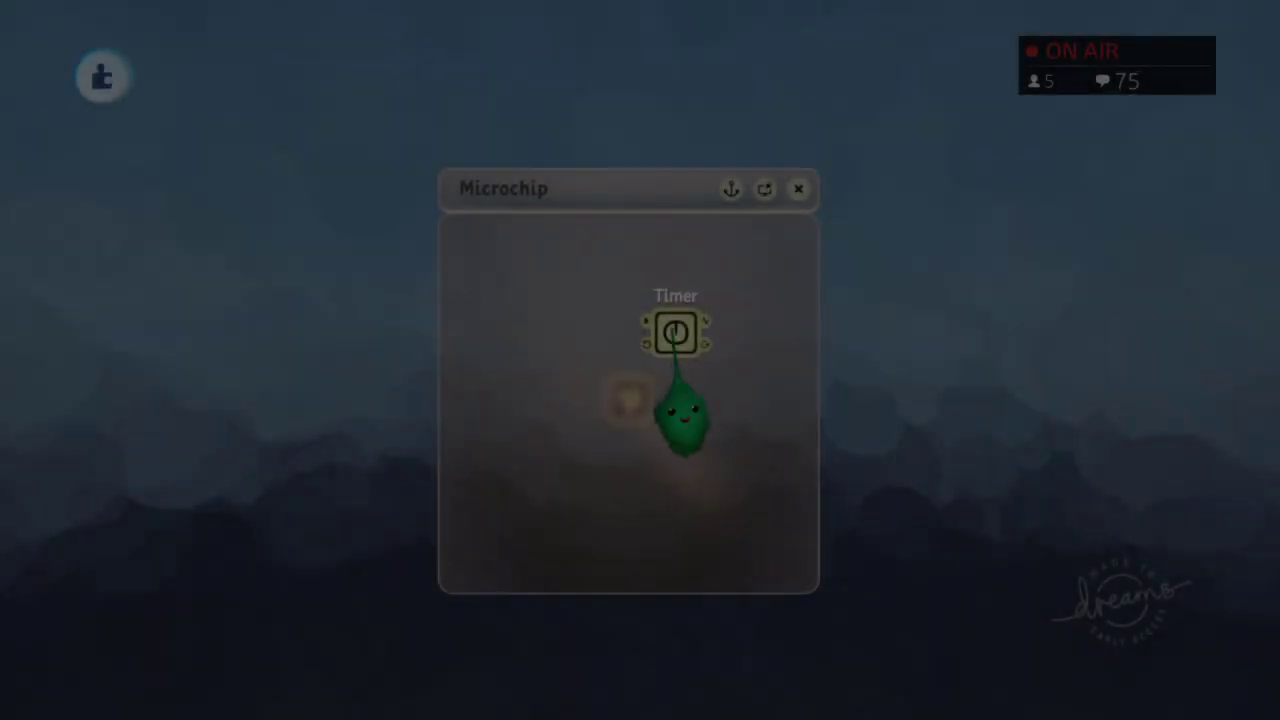
Step: Open the Timer's settings and set both its target time and its current time to 1.4 s
{"action": "left_click", "coordinate": [676, 332]}
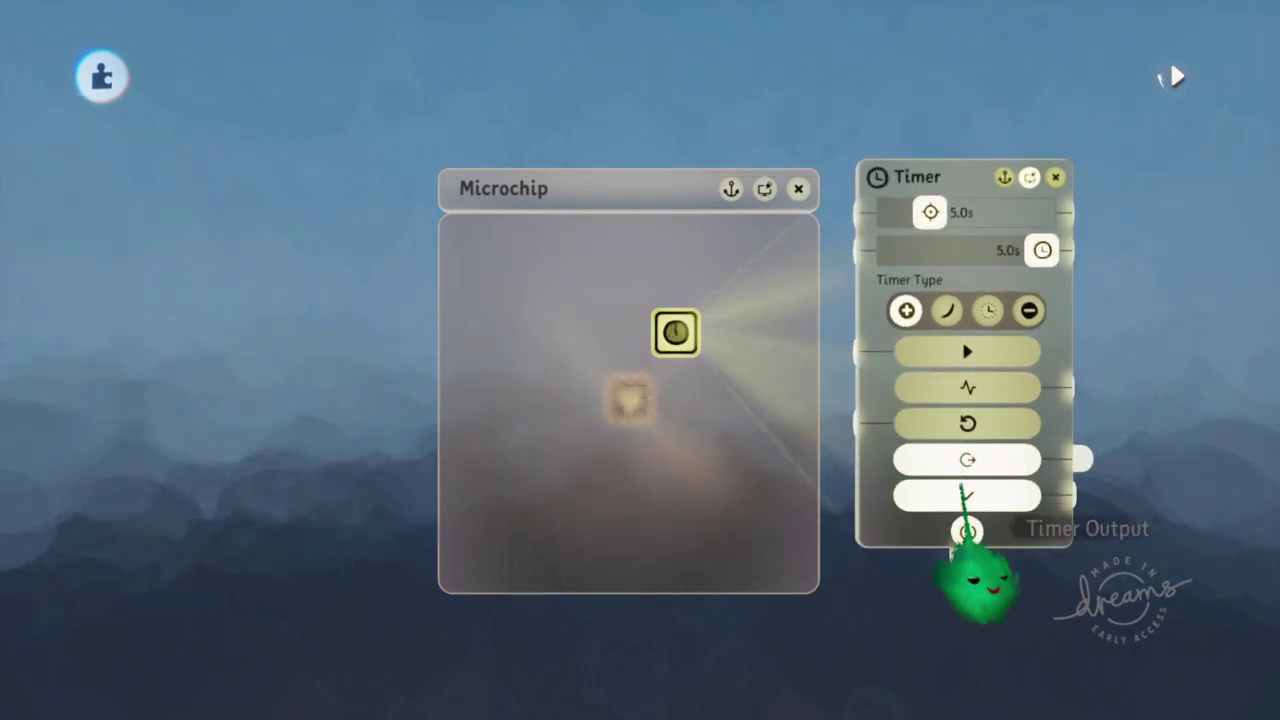
{"action": "mouse_move", "coordinate": [965, 470]}
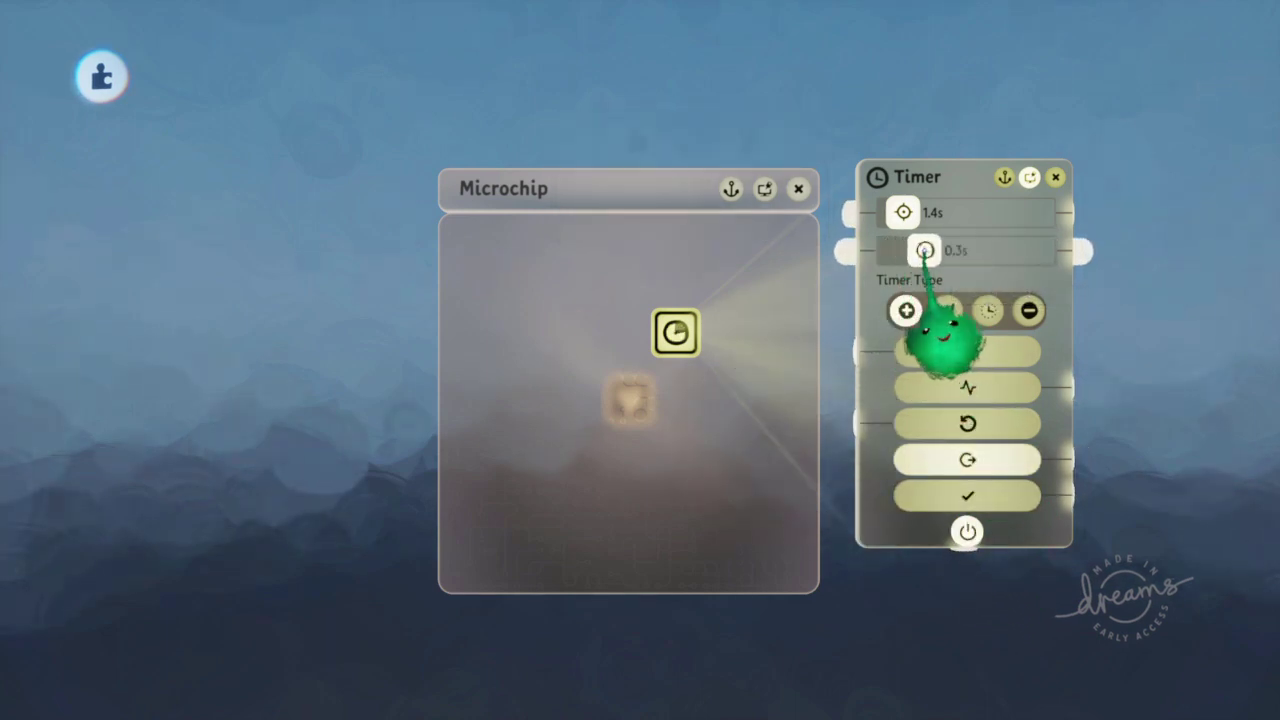
{"action": "left_click_drag", "start_coordinate": [946, 250], "coordinate": [1042, 250]}
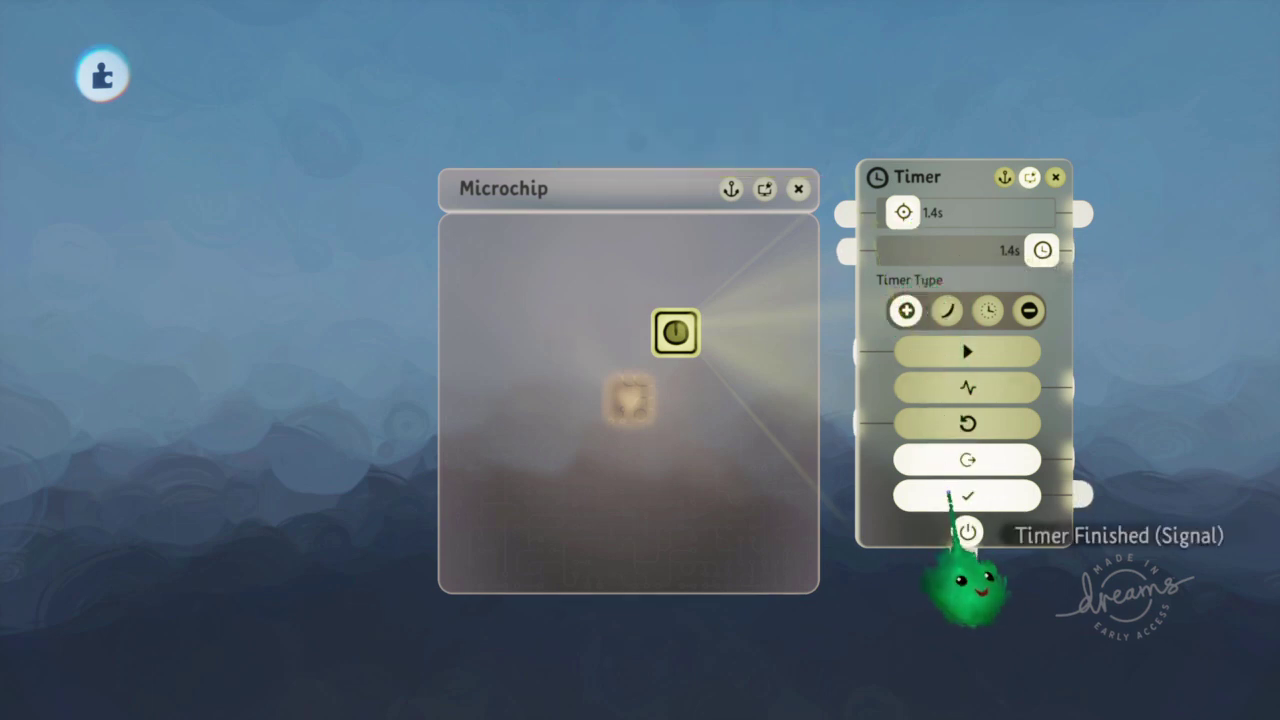
Step: Switch the Timer to the minus timer type and set its current time to 0.0 s
{"action": "left_click_drag", "start_coordinate": [966, 530], "coordinate": [605, 481]}
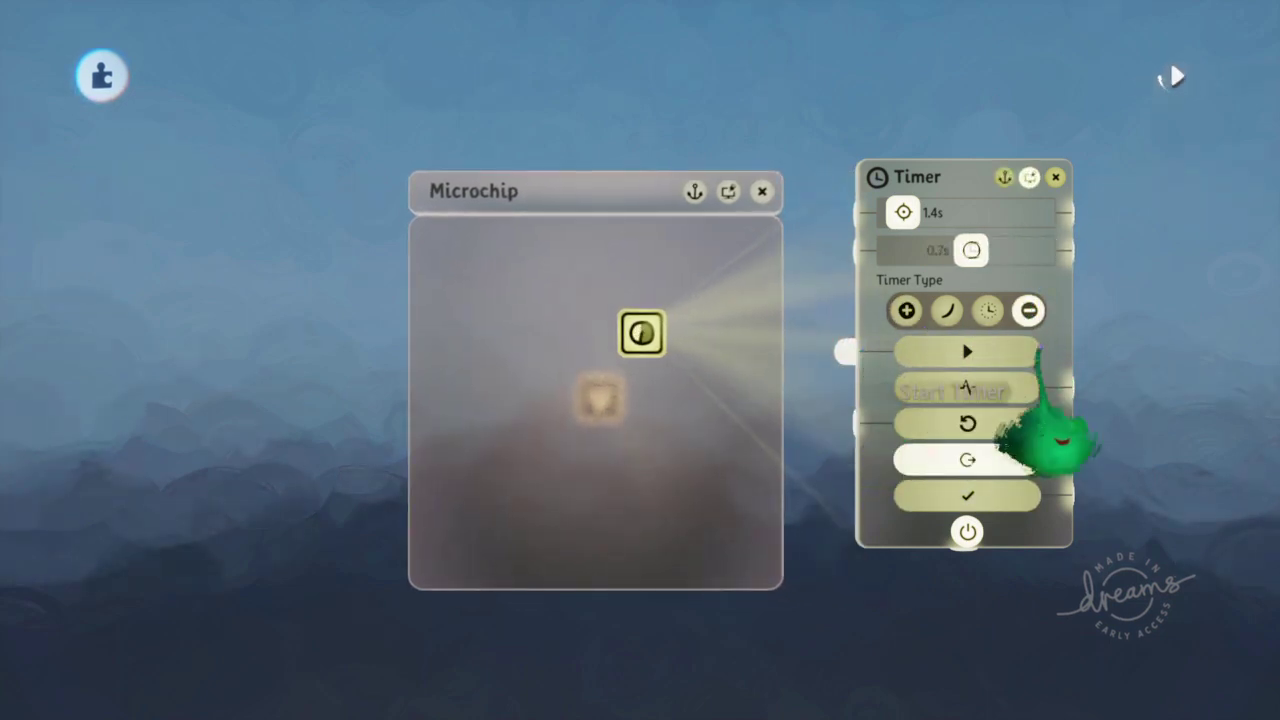
{"action": "left_click", "coordinate": [1029, 312]}
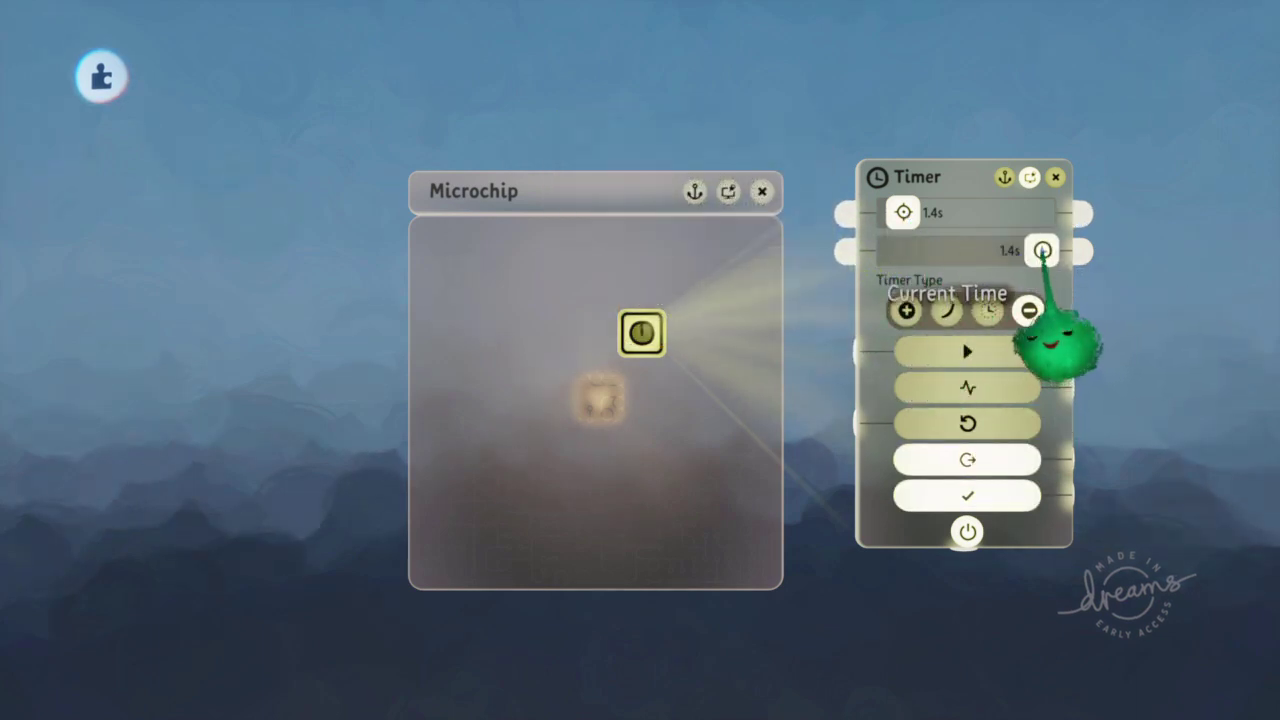
{"action": "left_click_drag", "start_coordinate": [1042, 250], "coordinate": [884, 250]}
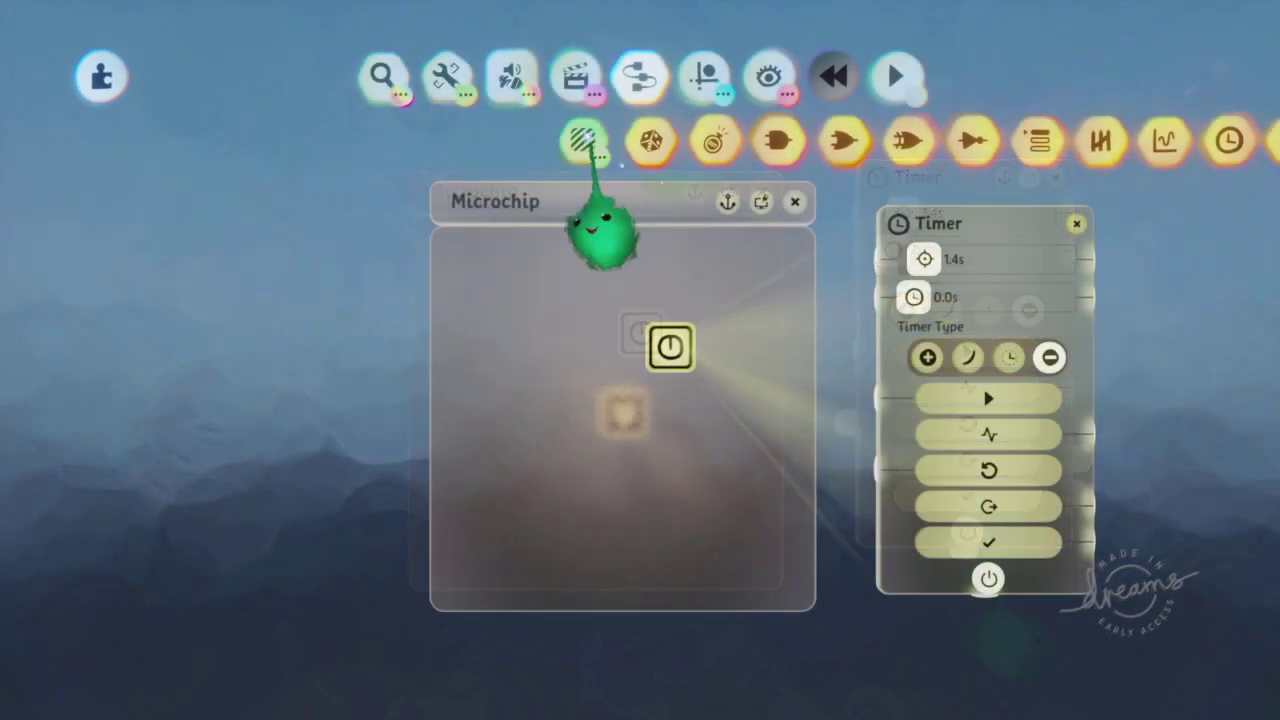
Step: Add a Switch to the microchip, wire it to the Timer's Start Timer input, and toggle it on and off
{"action": "left_click", "coordinate": [589, 142]}
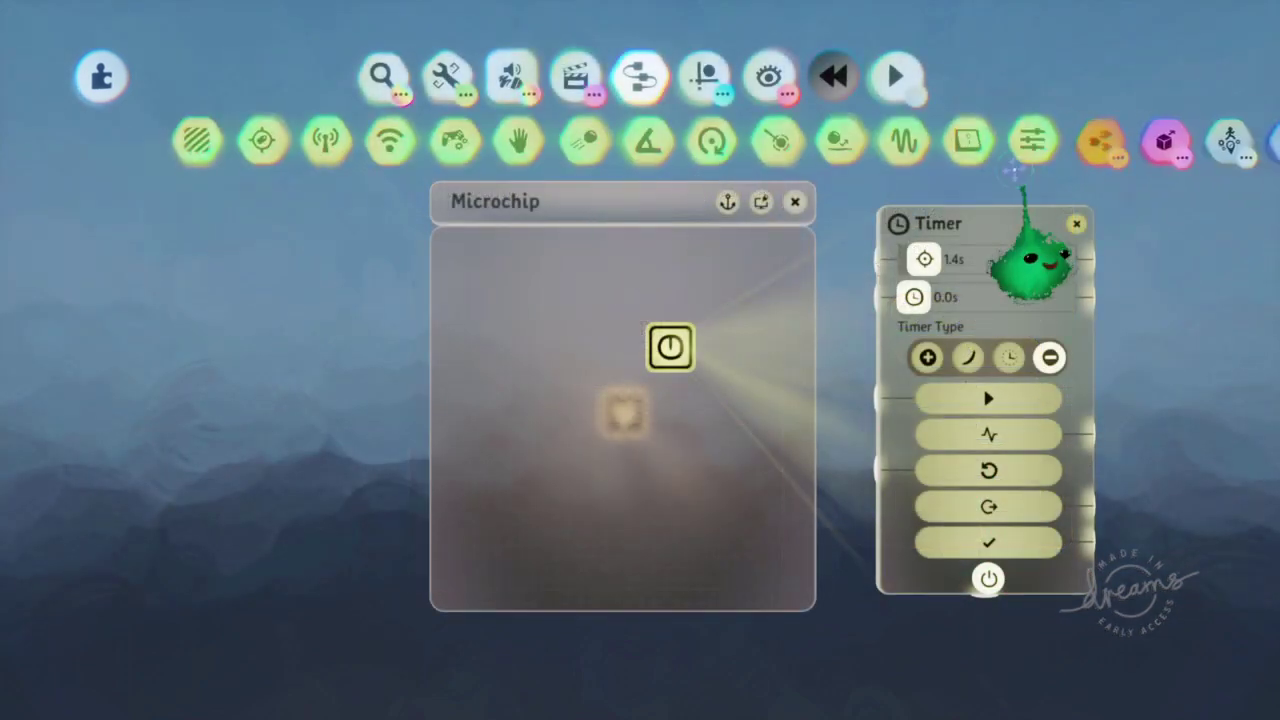
{"action": "left_click", "coordinate": [969, 143]}
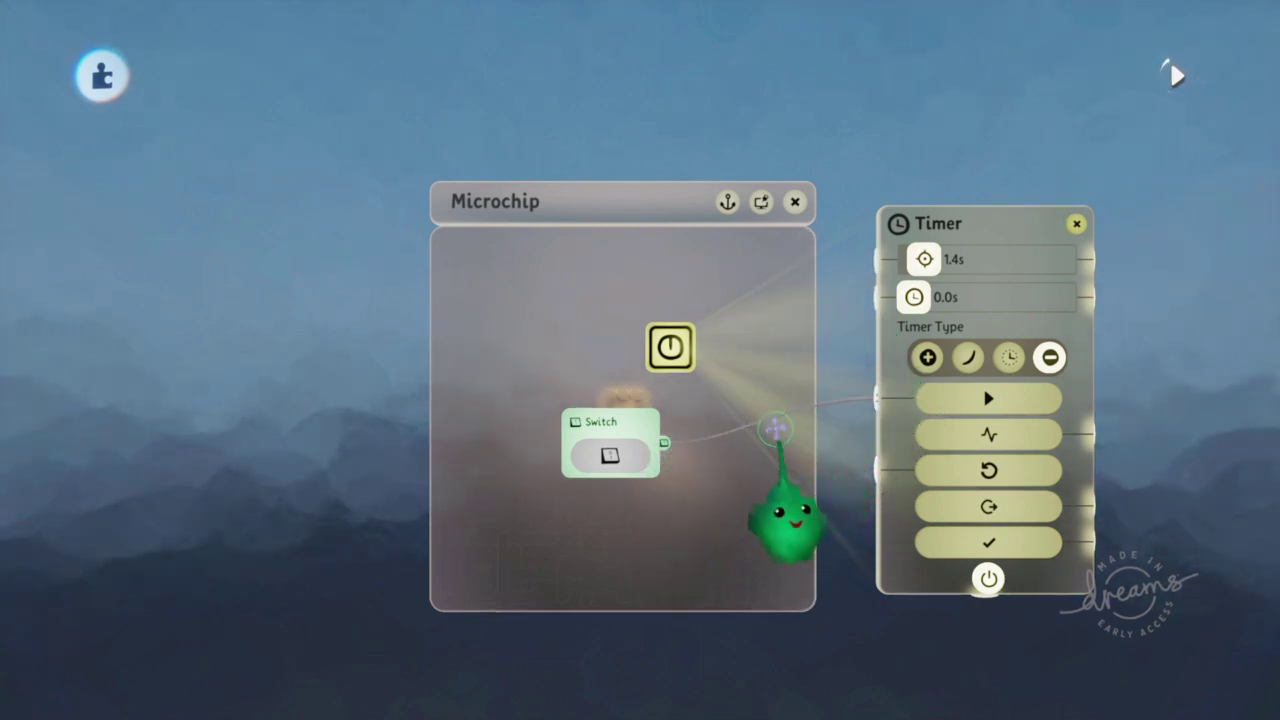
{"action": "left_click", "coordinate": [610, 457]}
{"action": "left_click", "coordinate": [610, 457]}
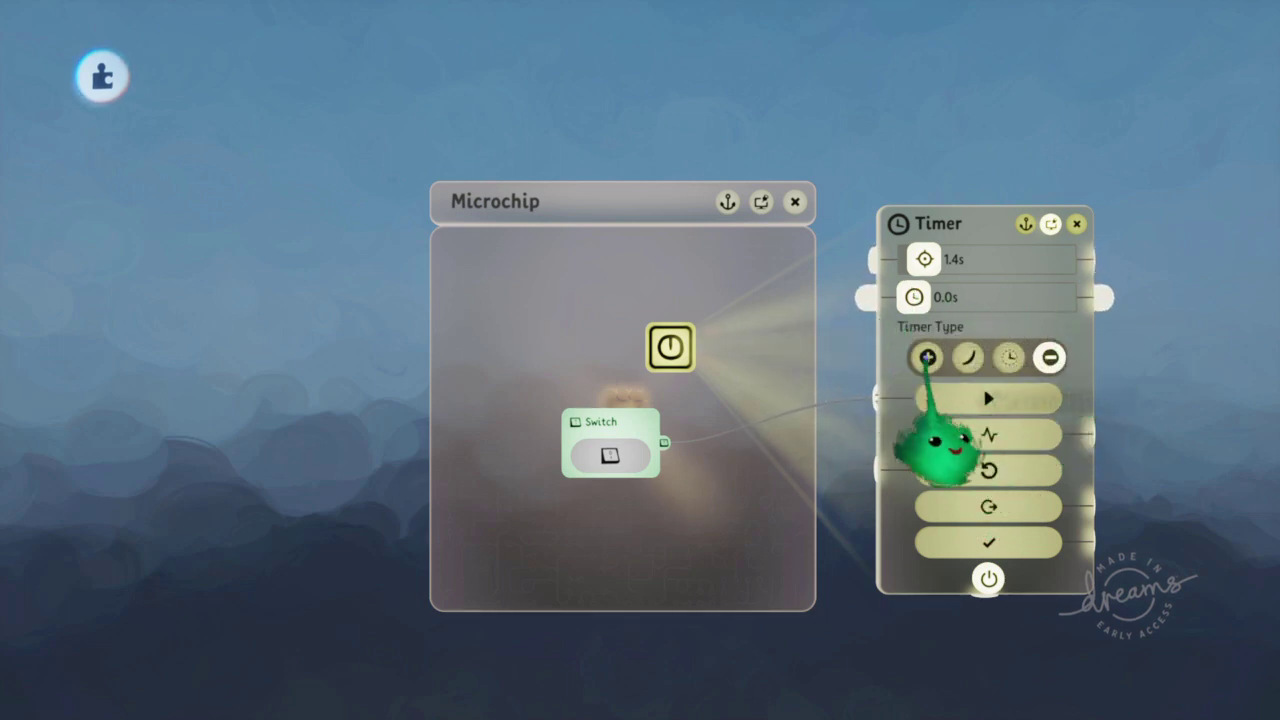
Step: Change the Timer to the plus timer type and trigger it by toggling the Switch on and off
{"action": "left_click", "coordinate": [928, 357]}
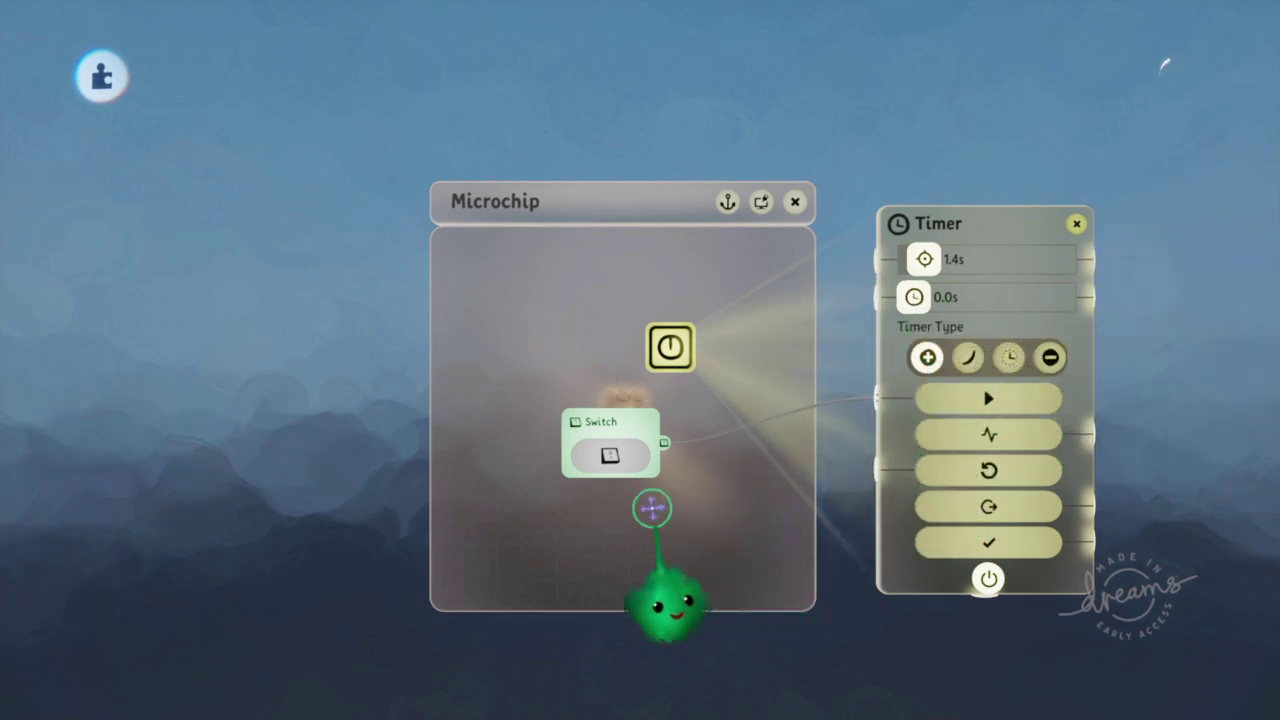
{"action": "left_click", "coordinate": [628, 456]}
{"action": "left_click", "coordinate": [628, 457]}
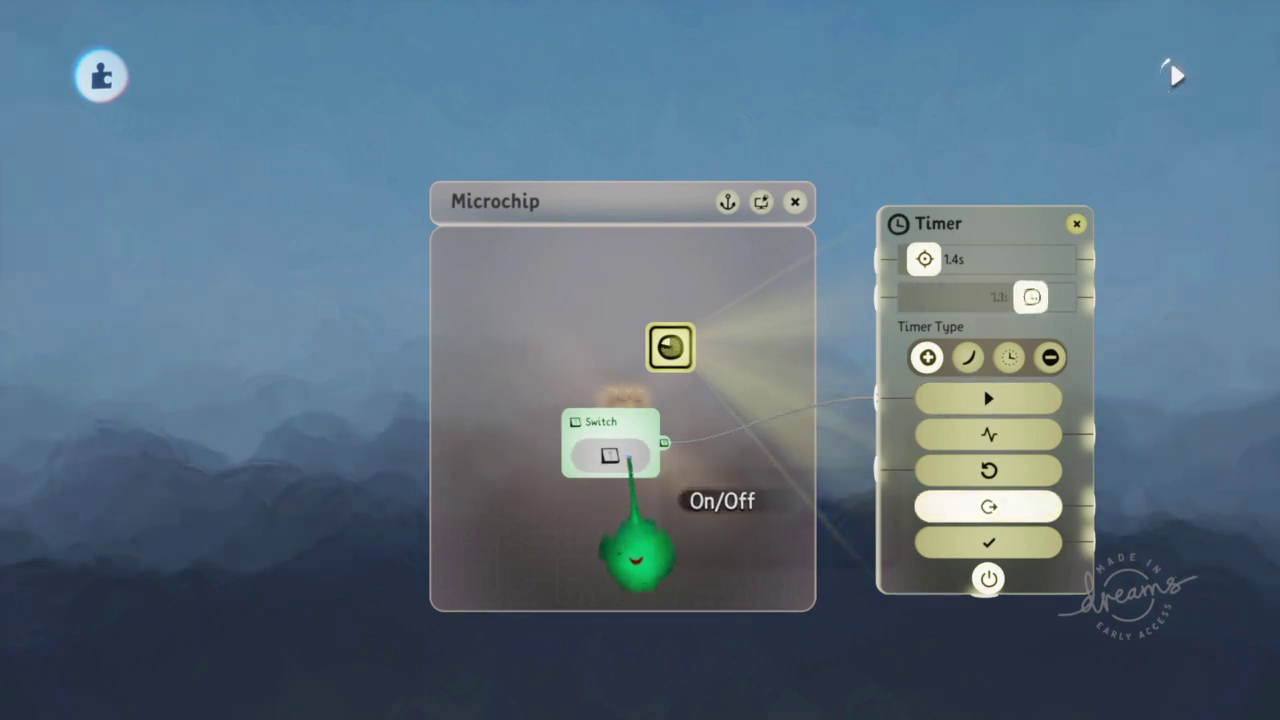
Step: Set the Timer to the minus type with a current time of 1.4 s, then toggle the Switch on and off
{"action": "left_click", "coordinate": [1047, 360]}
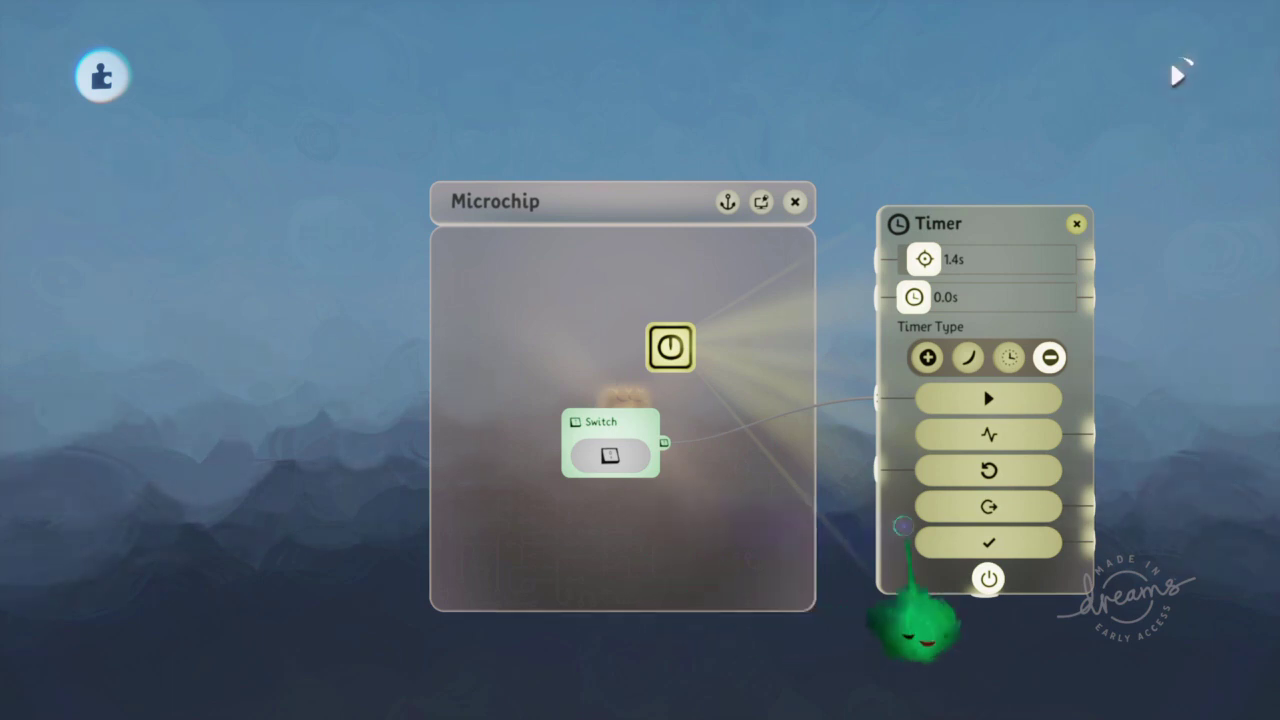
{"action": "left_click_drag", "start_coordinate": [914, 297], "coordinate": [1143, 291]}
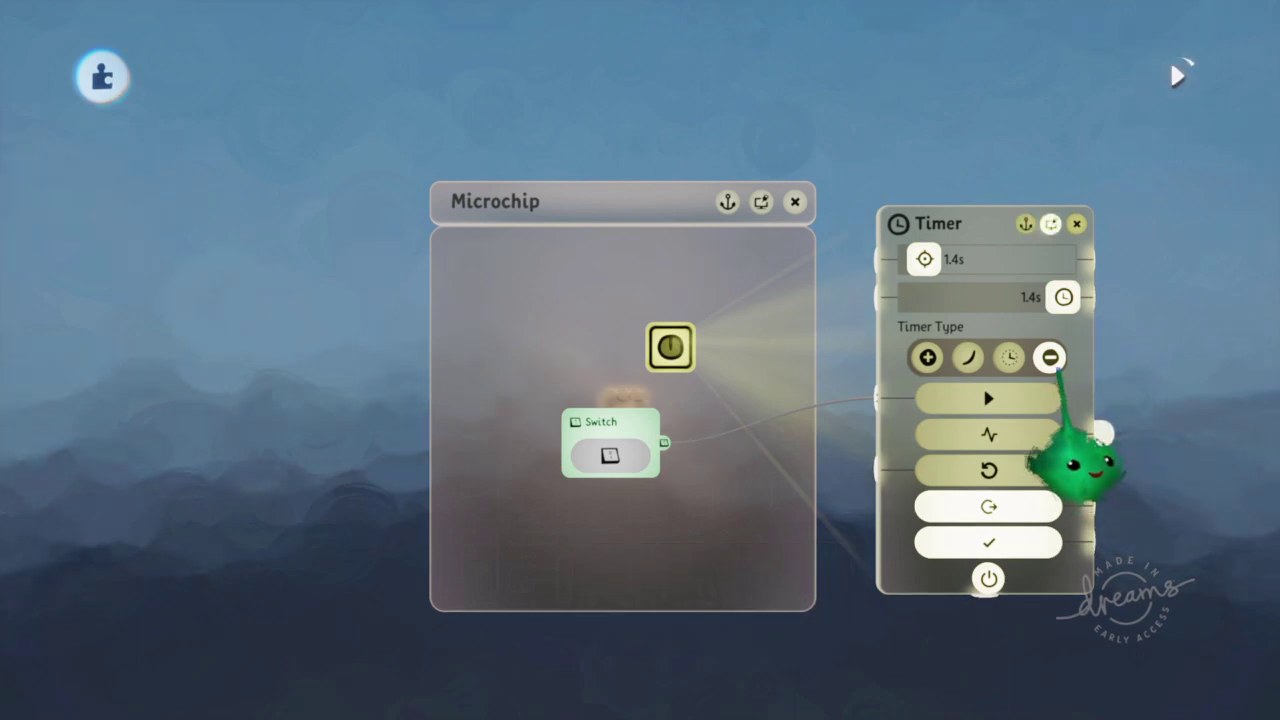
{"action": "mouse_move", "coordinate": [978, 398]}
{"action": "left_click", "coordinate": [620, 452]}
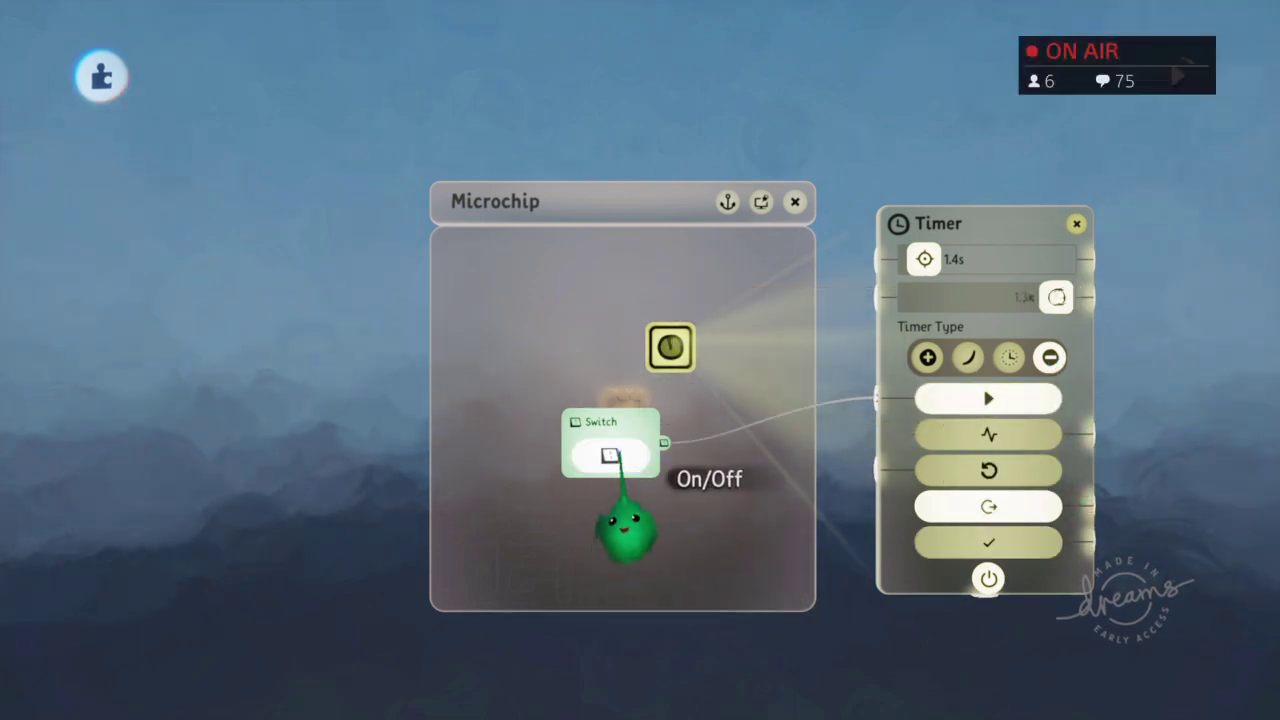
{"action": "left_click", "coordinate": [620, 452]}
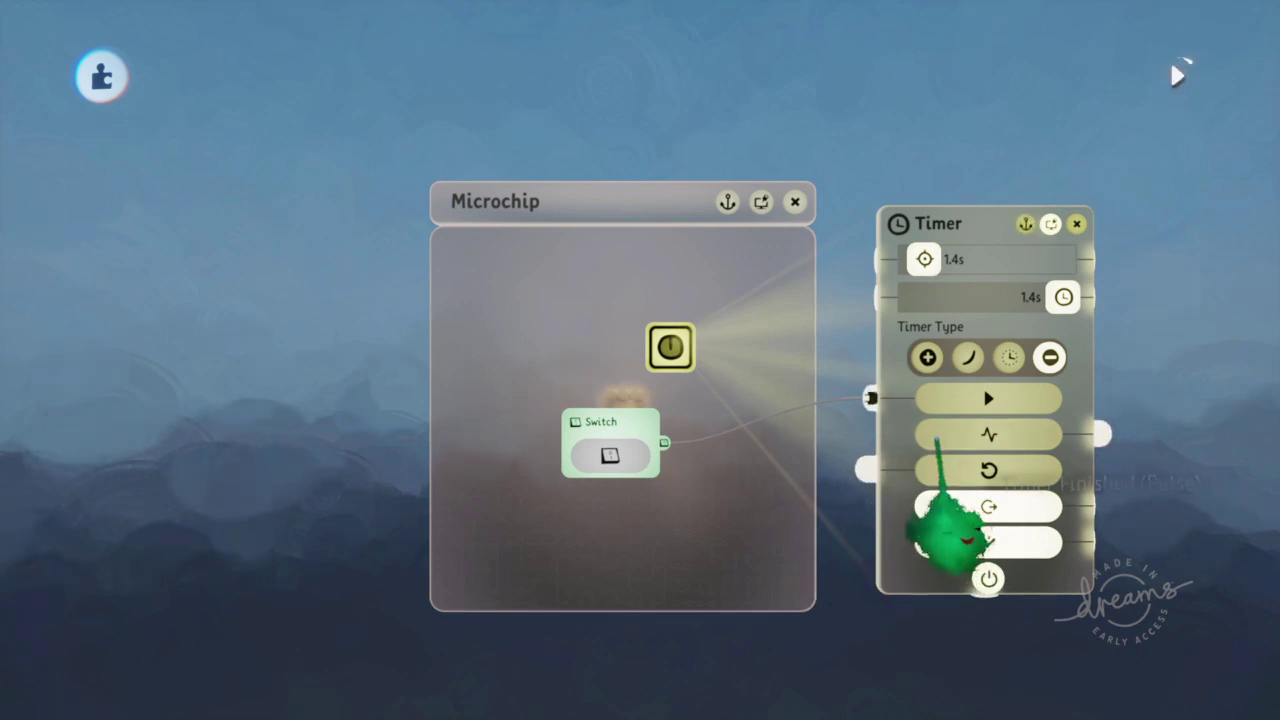
Step: Turn the Switch on to test the Timer, then delete the Switch from the microchip
{"action": "left_click", "coordinate": [610, 453]}
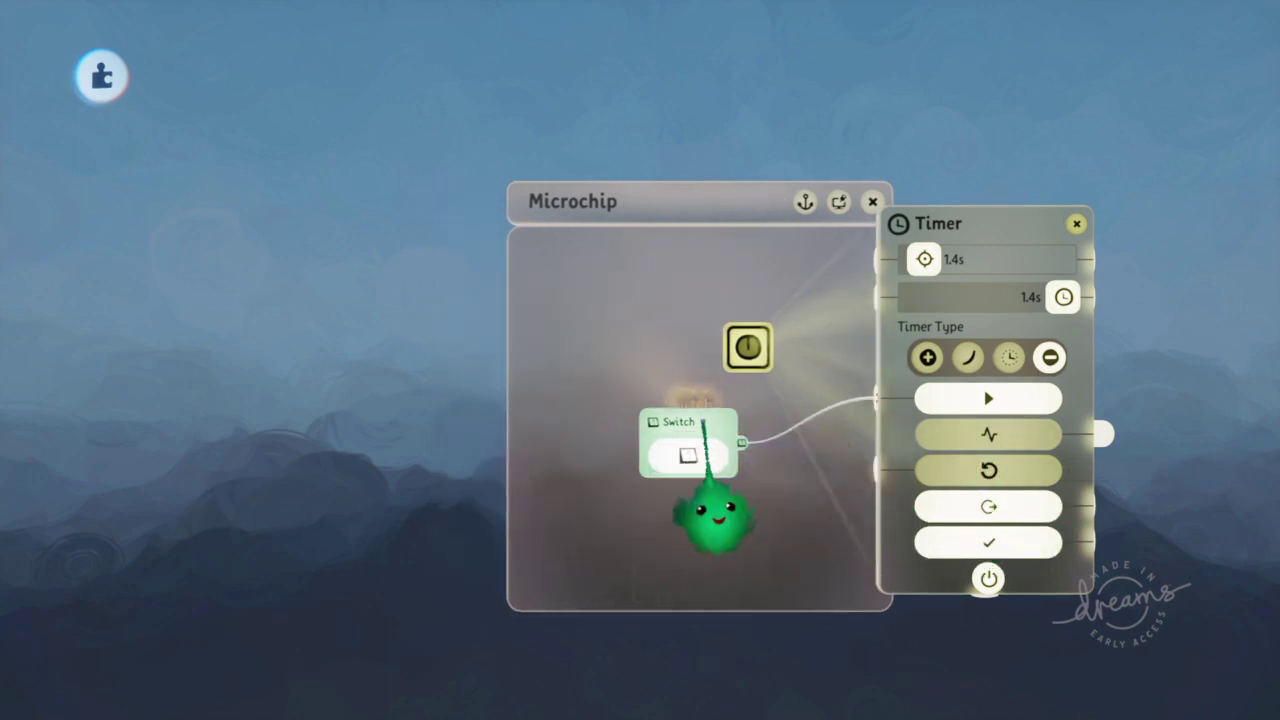
{"action": "left_click_drag", "start_coordinate": [712, 515], "coordinate": [668, 540]}
{"action": "key", "text": "Delete"}
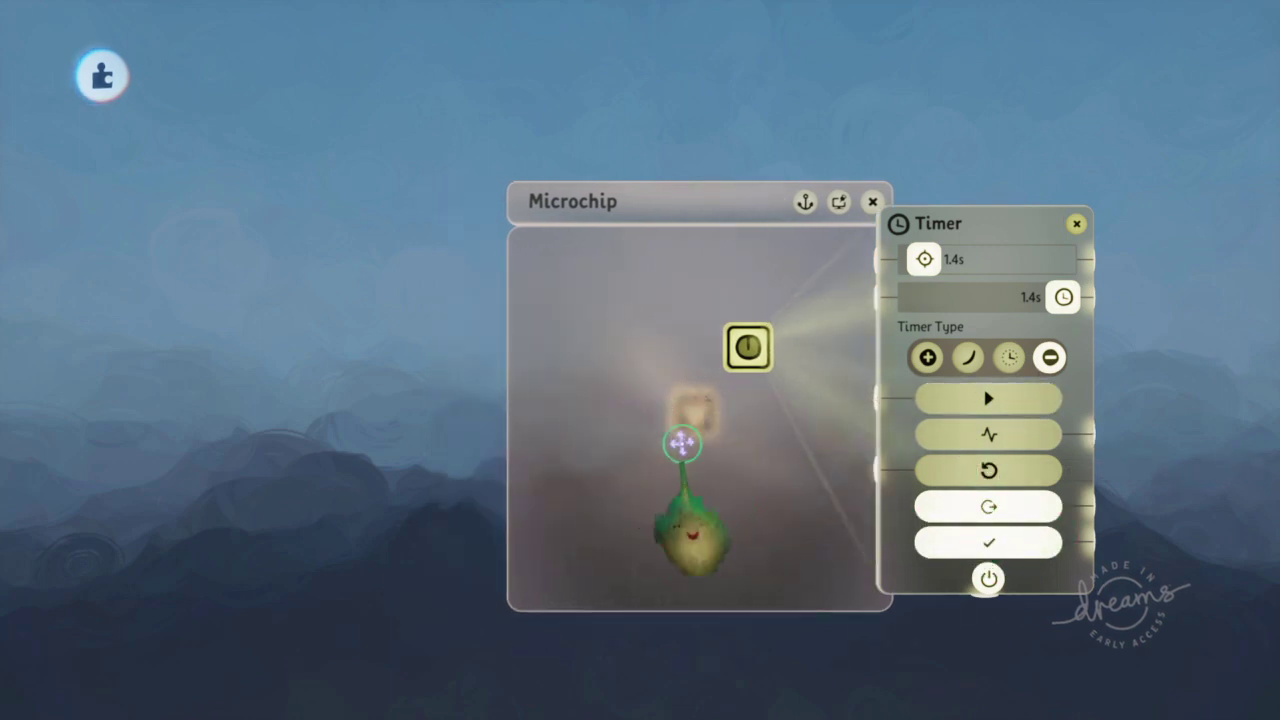
Step: Add a Value Slider to the microchip below the Timer and wire it to the Timer's Start Timer input
{"action": "key", "text": "Tab"}
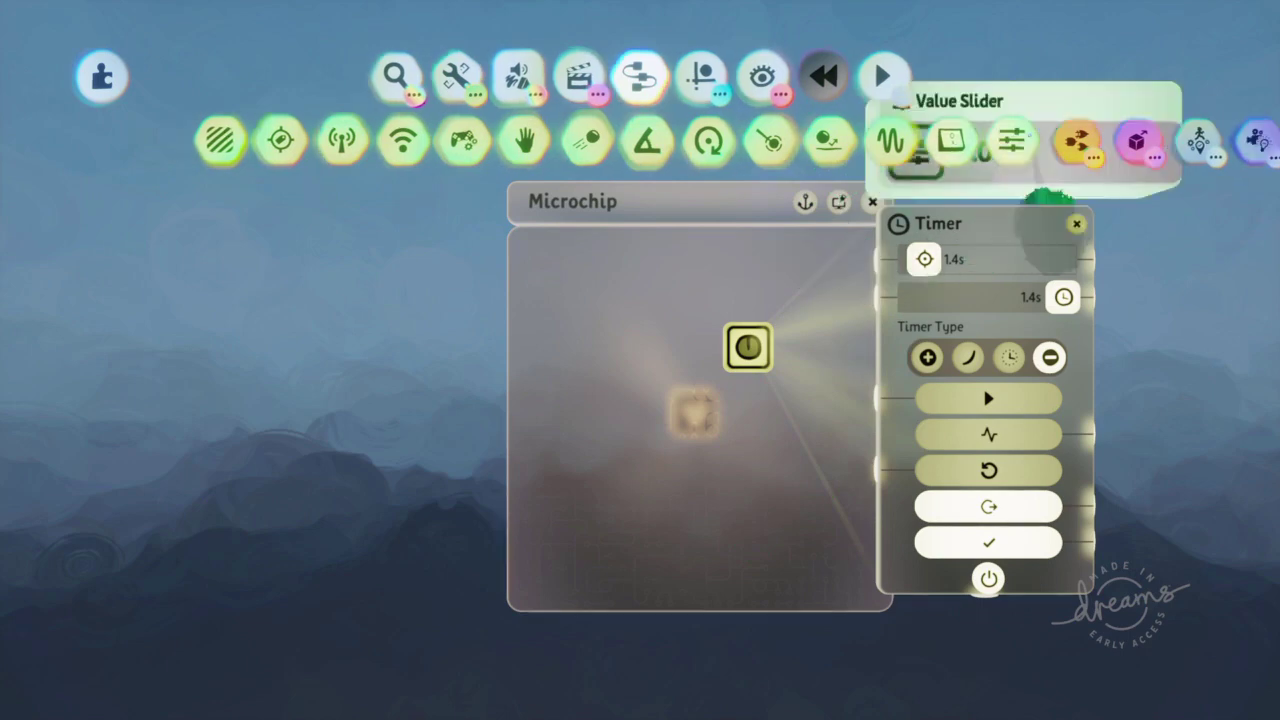
{"action": "left_click", "coordinate": [1010, 138]}
{"action": "left_click_drag", "start_coordinate": [706, 495], "coordinate": [700, 560]}
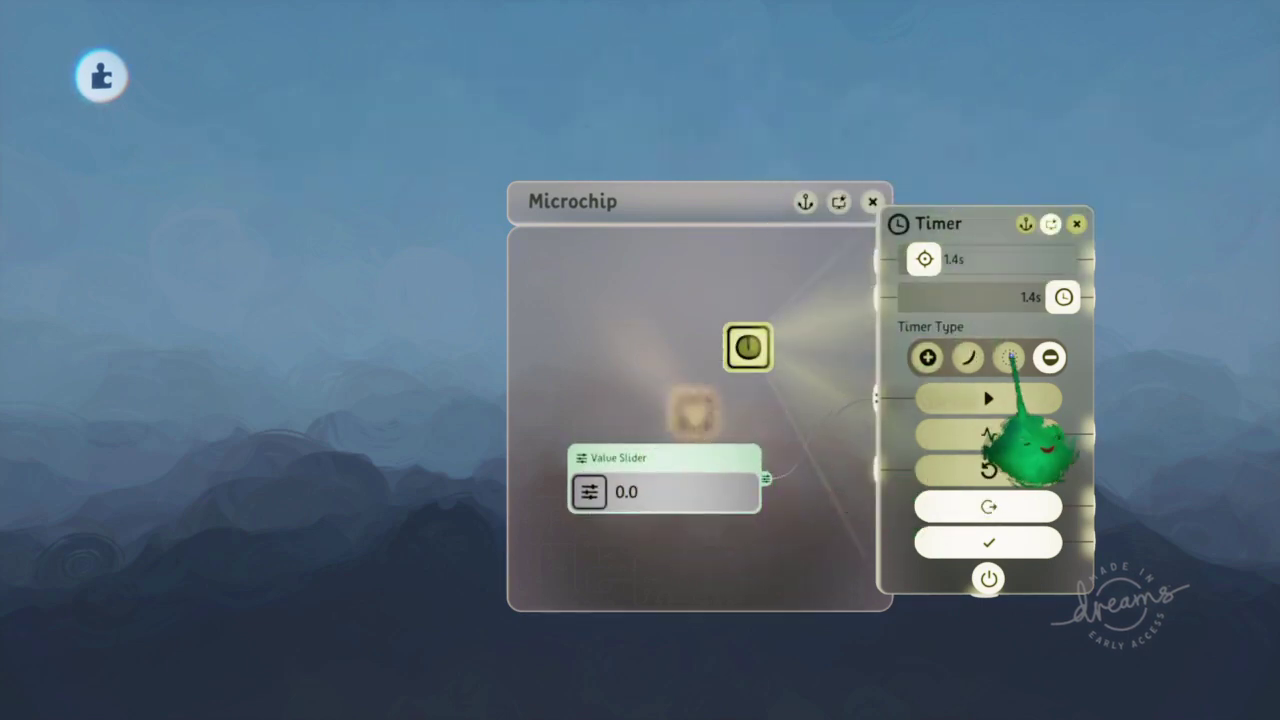
Step: Choose the curved-line timer type for the Timer and lower the Value Slider's minimum value below zero
{"action": "left_click", "coordinate": [968, 357]}
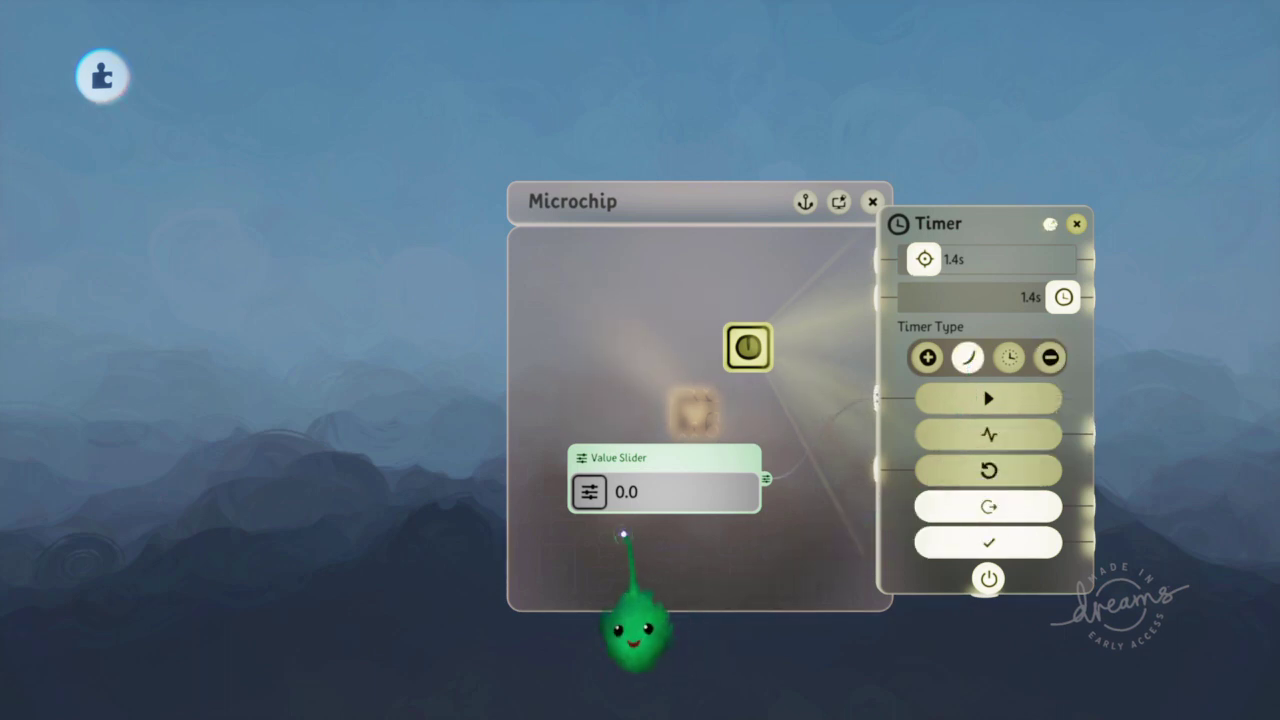
{"action": "left_click", "coordinate": [678, 470]}
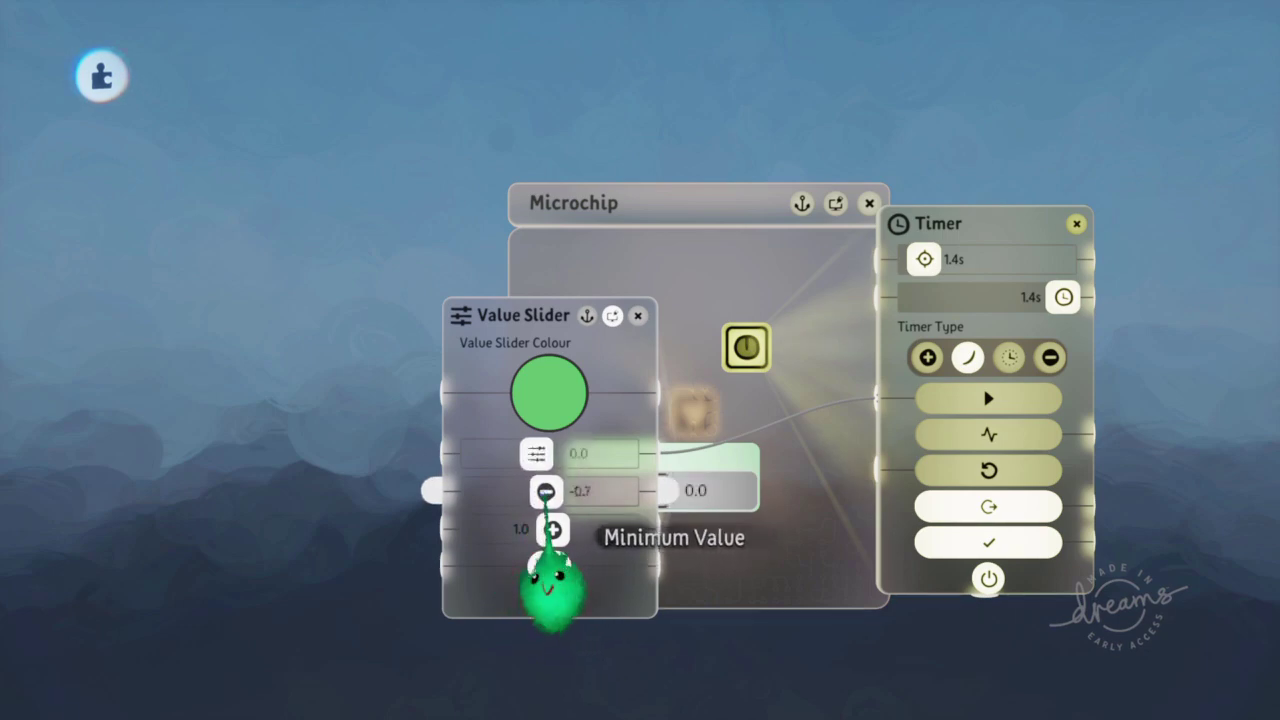
{"action": "key", "text": "Escape"}
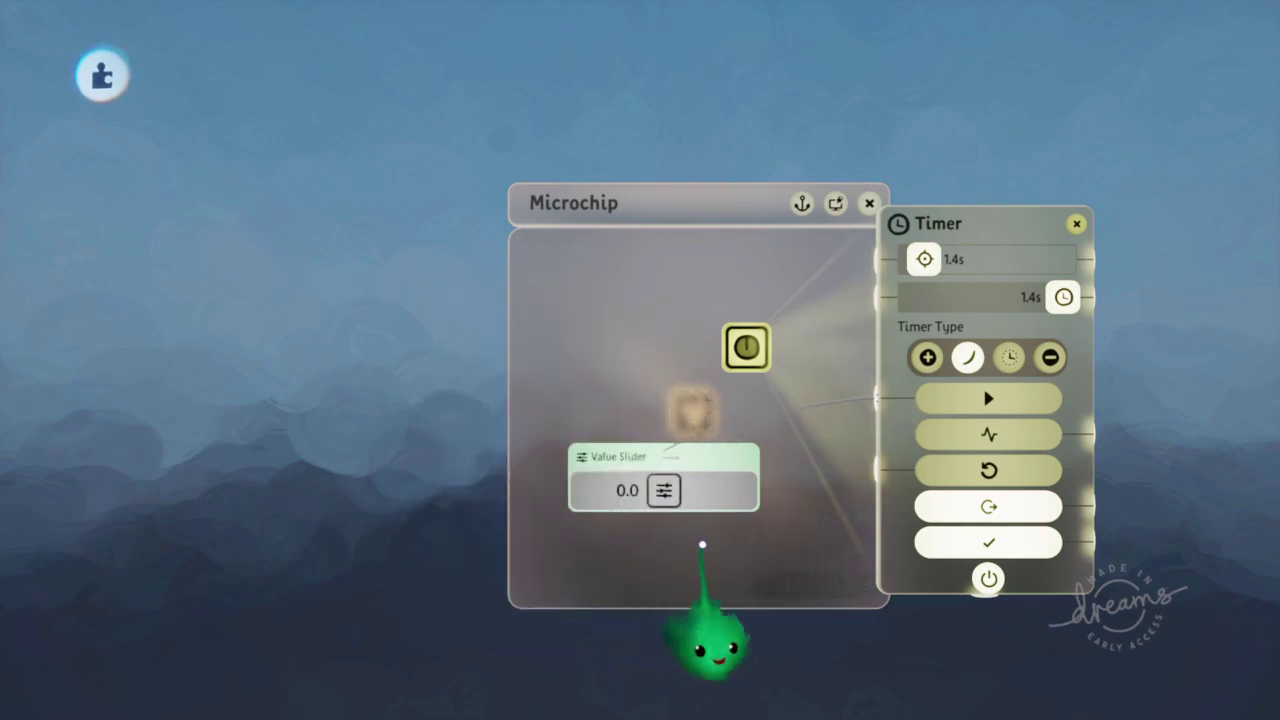
Step: Run time and test the Timer with Value Slider settings such as 0.3, 0.1 and 0.0, lowering the Timer's current time
{"action": "key", "text": "space"}
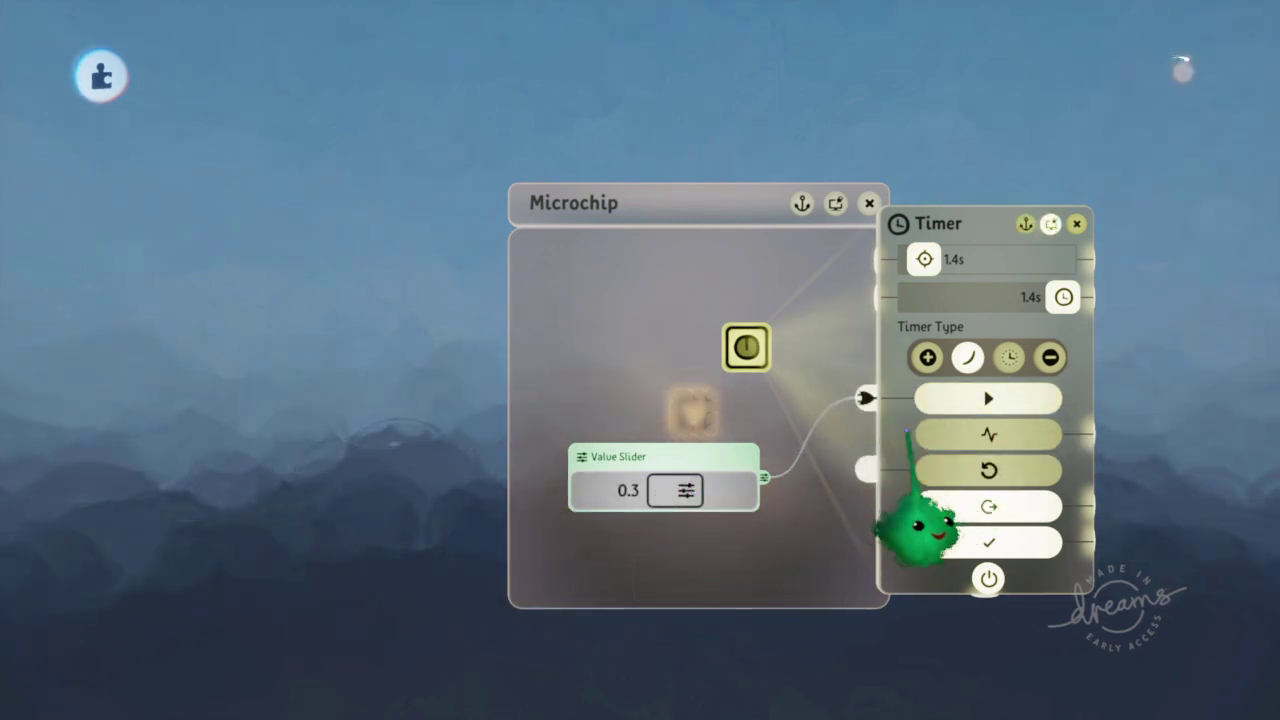
{"action": "left_click_drag", "start_coordinate": [1063, 297], "coordinate": [914, 298]}
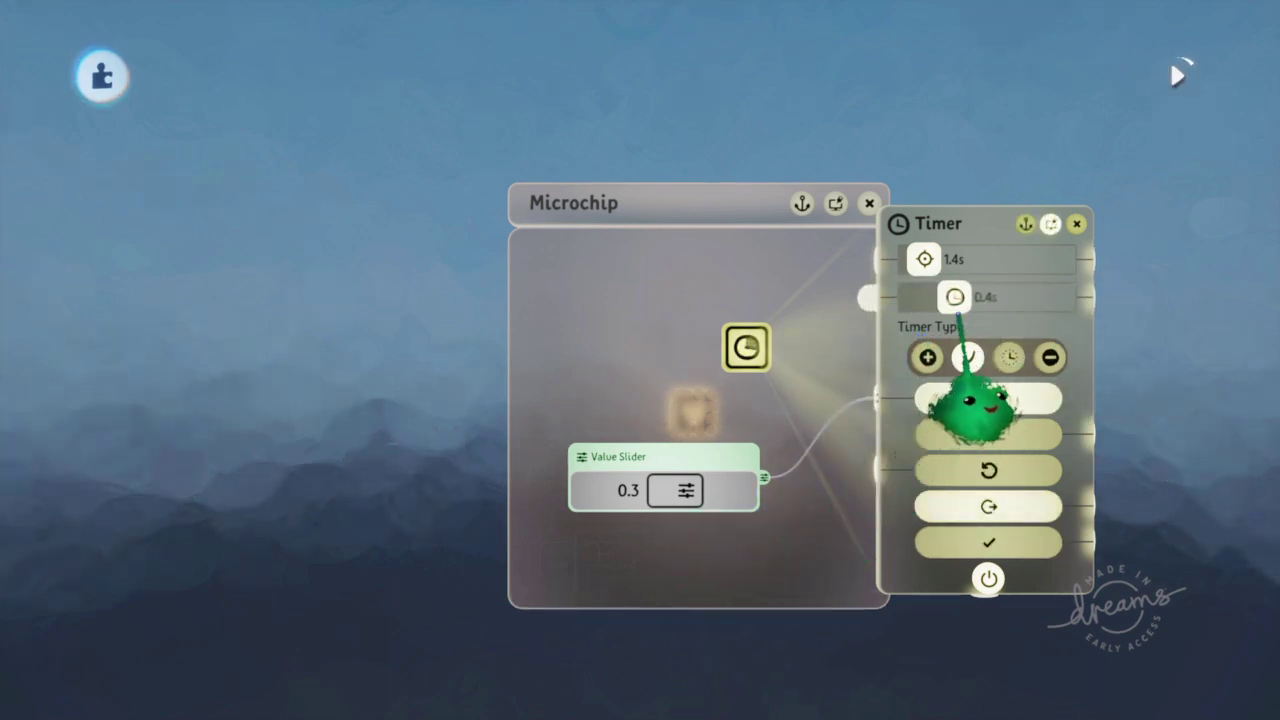
{"action": "left_click_drag", "start_coordinate": [686, 491], "coordinate": [665, 493]}
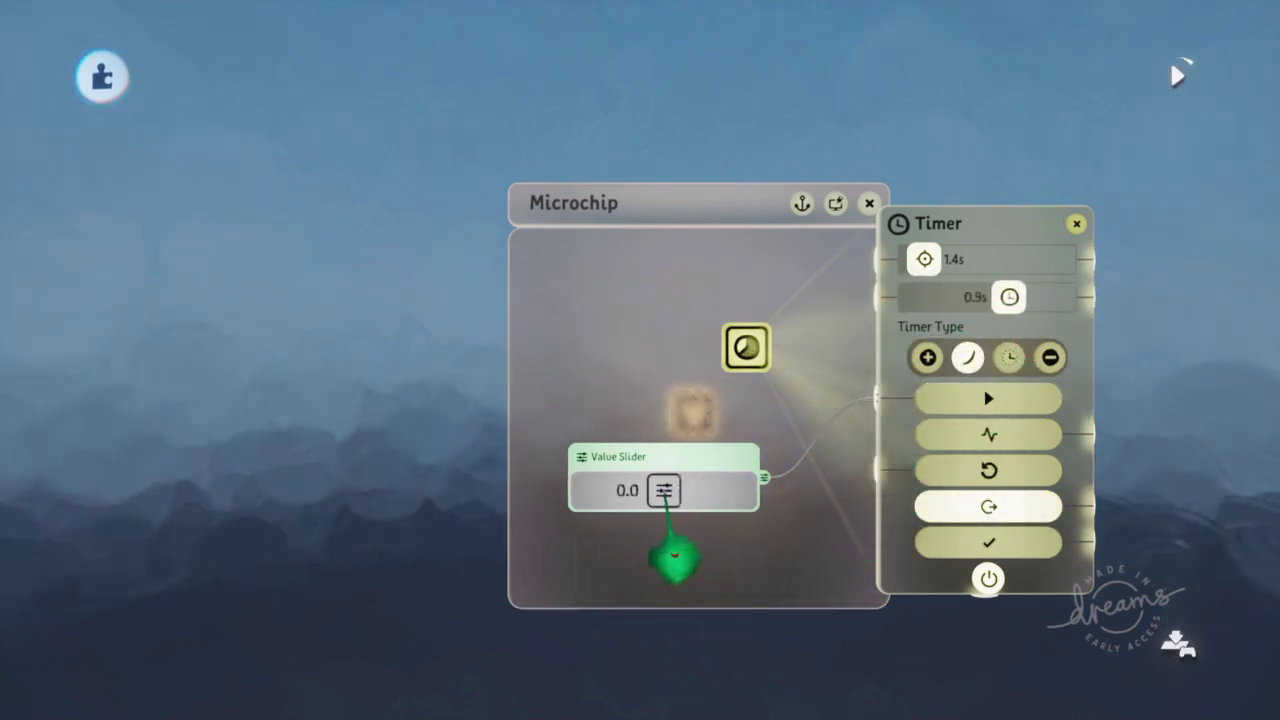
{"action": "left_click_drag", "start_coordinate": [680, 590], "coordinate": [652, 597]}
{"action": "mouse_move", "coordinate": [645, 592]}
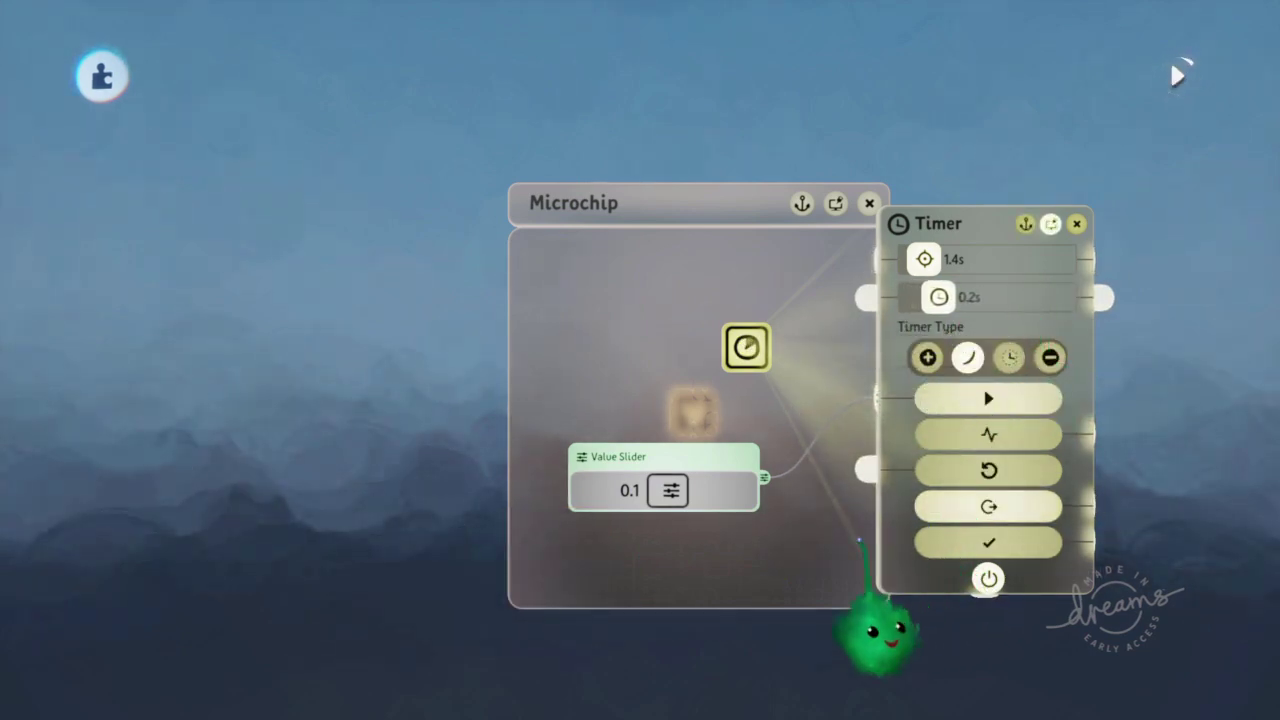
{"action": "left_click_drag", "start_coordinate": [670, 490], "coordinate": [694, 492]}
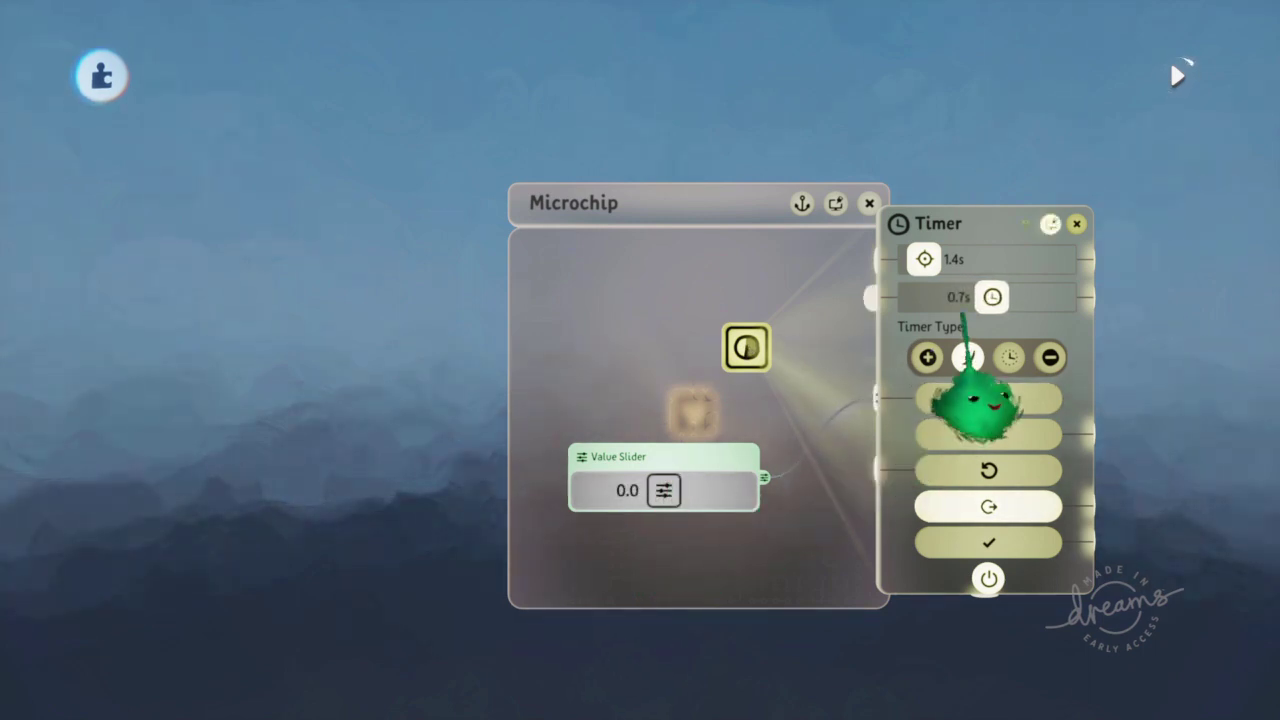
{"action": "left_click_drag", "start_coordinate": [663, 490], "coordinate": [634, 490]}
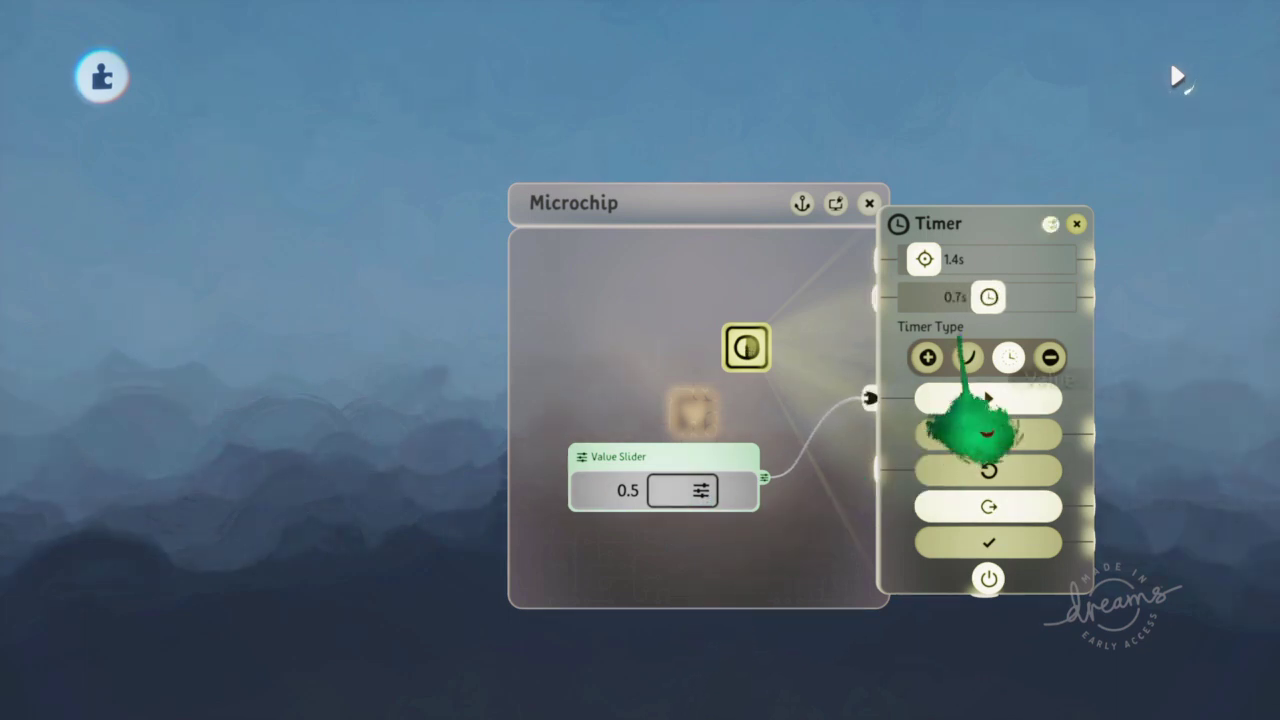
Step: Switch the Timer to the clock timer type and test it with the Value Slider at 0.5, 1.0 and 0.0
{"action": "mouse_move", "coordinate": [1042, 297]}
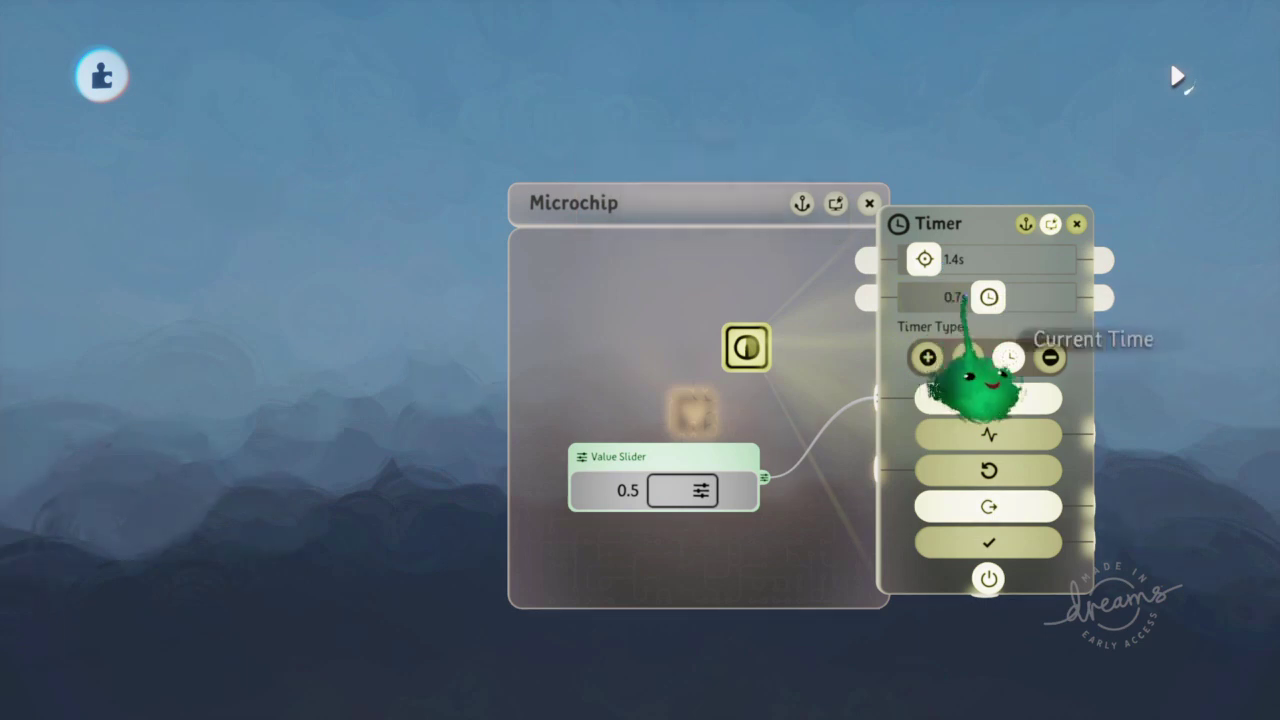
{"action": "left_click_drag", "start_coordinate": [704, 493], "coordinate": [745, 491]}
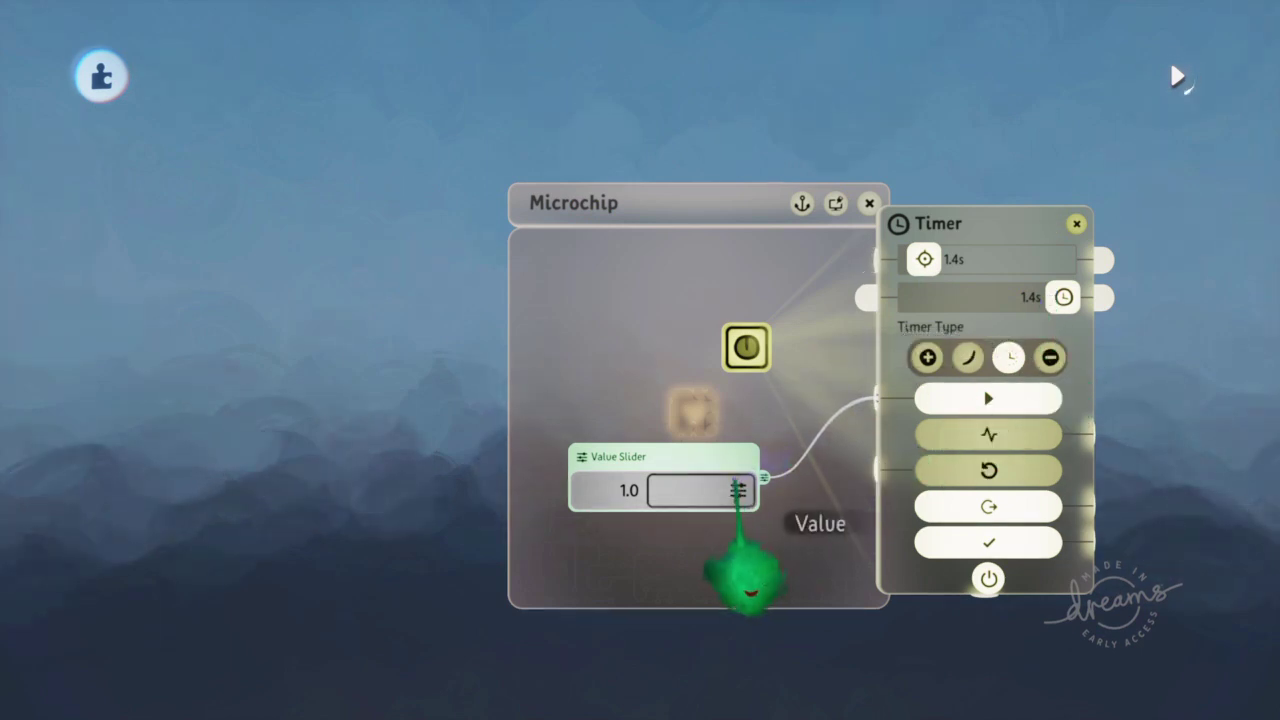
{"action": "left_click_drag", "start_coordinate": [738, 490], "coordinate": [625, 495]}
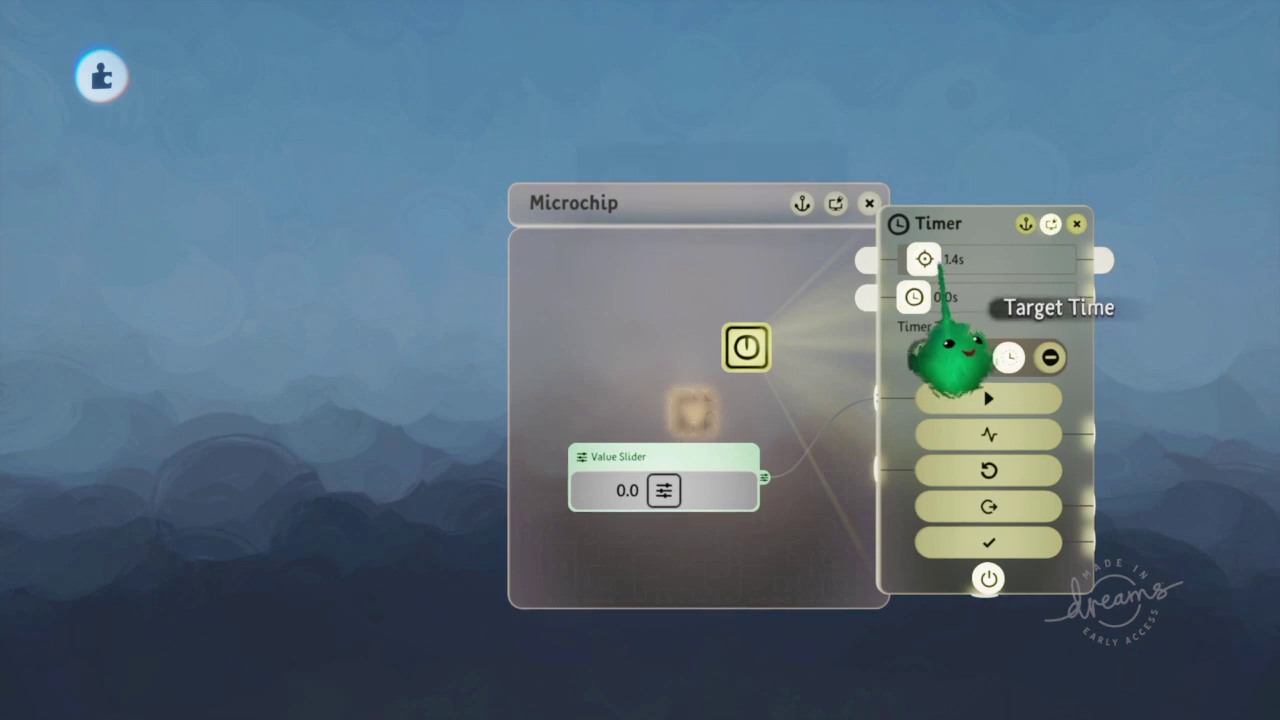
Step: Set the Timer's target time to 2.0 s and run time with the Value Slider at 0.5
{"action": "left_click_drag", "start_coordinate": [948, 355], "coordinate": [962, 358]}
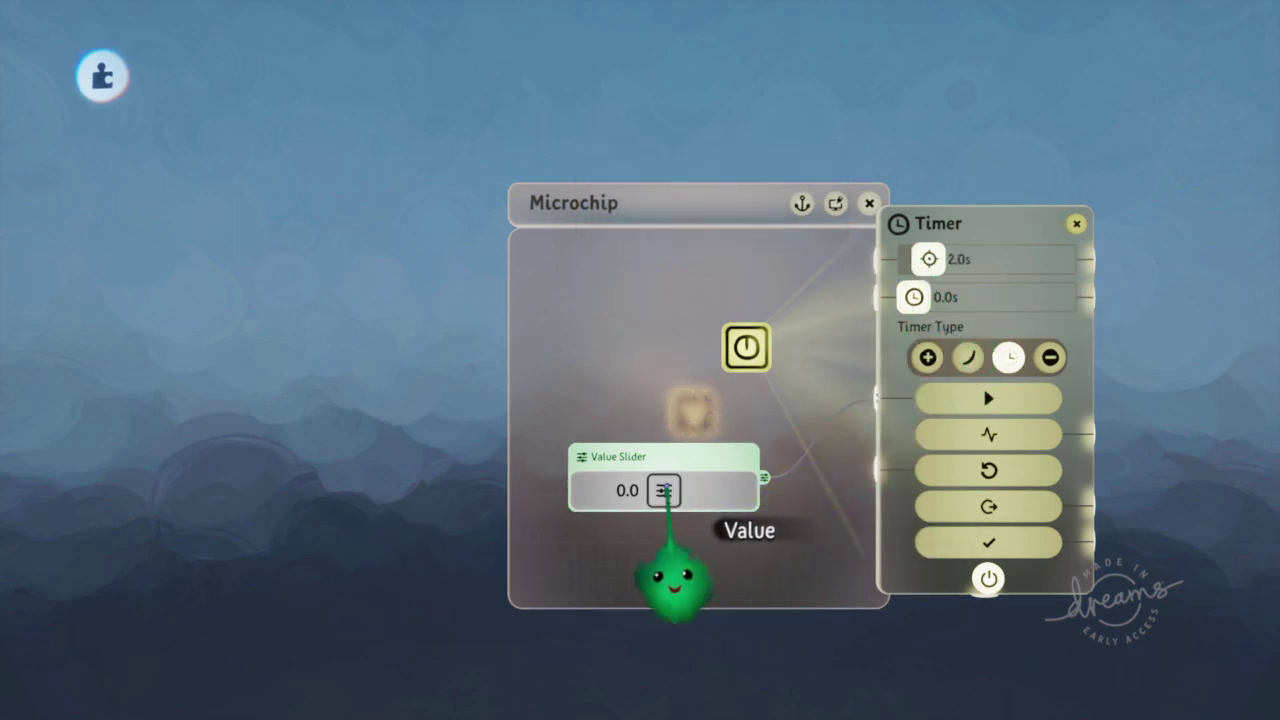
{"action": "left_click_drag", "start_coordinate": [663, 490], "coordinate": [738, 490]}
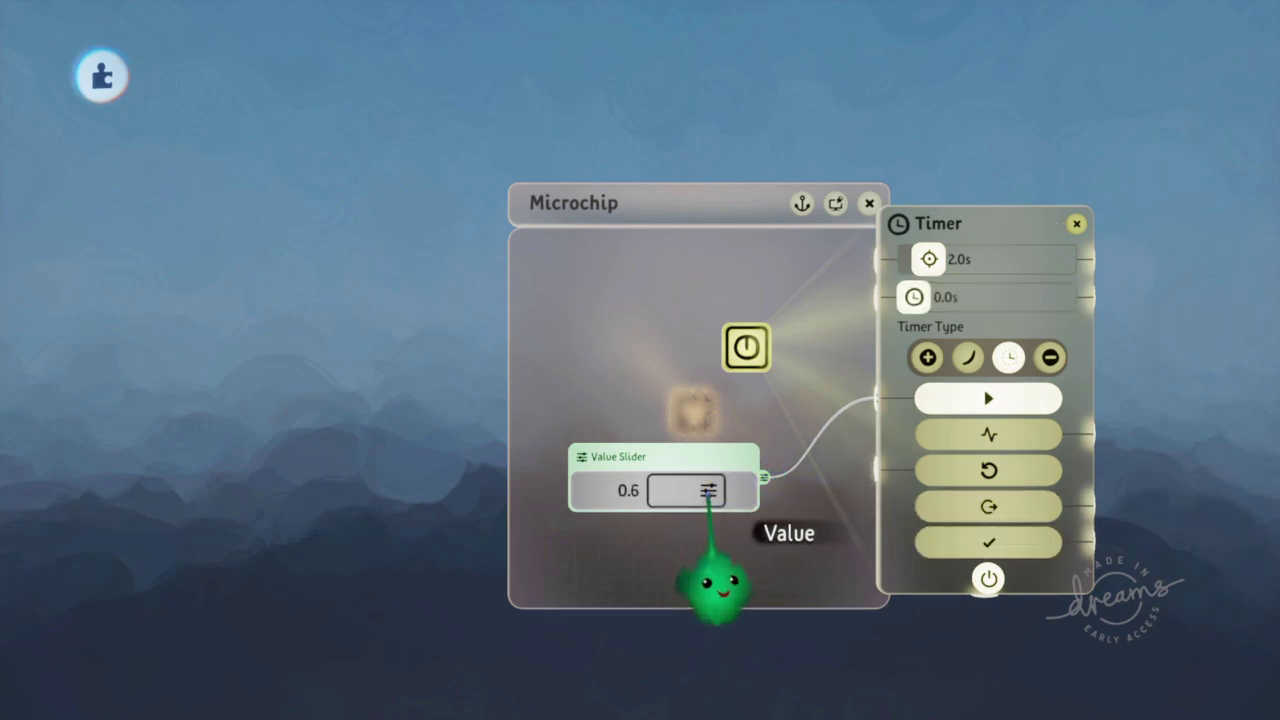
{"action": "left_click_drag", "start_coordinate": [708, 494], "coordinate": [701, 493]}
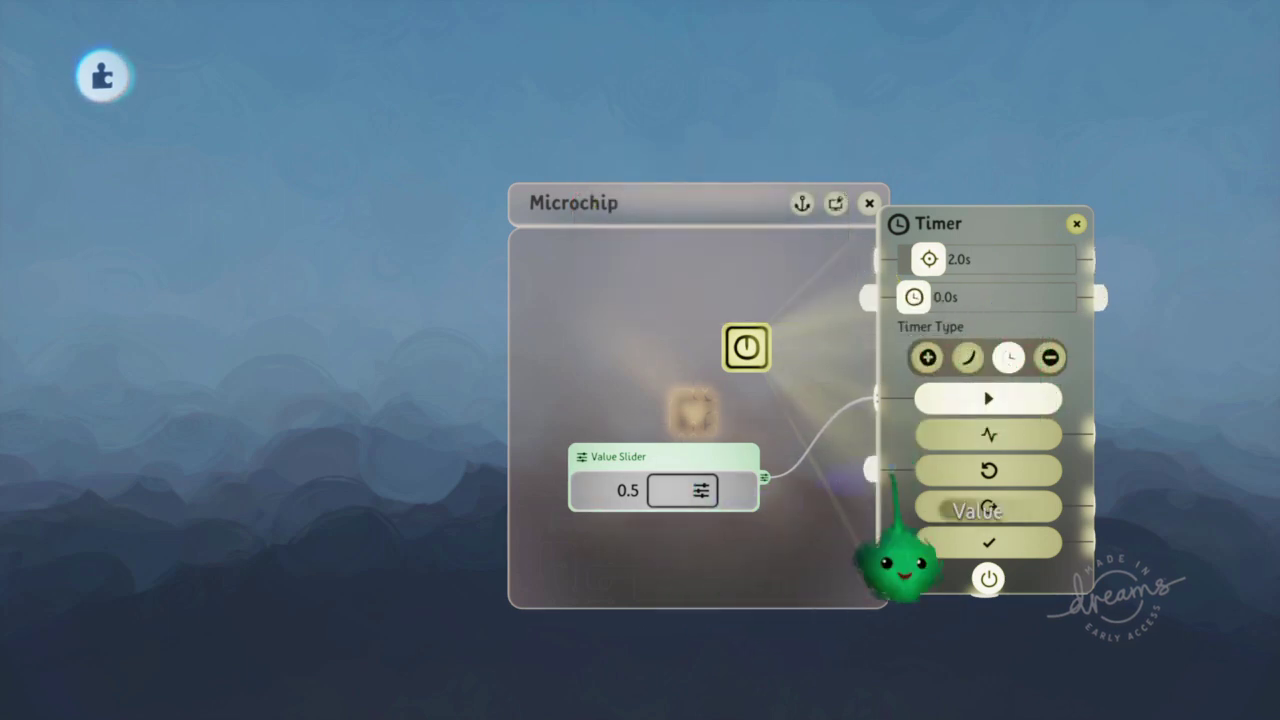
{"action": "key", "text": "space"}
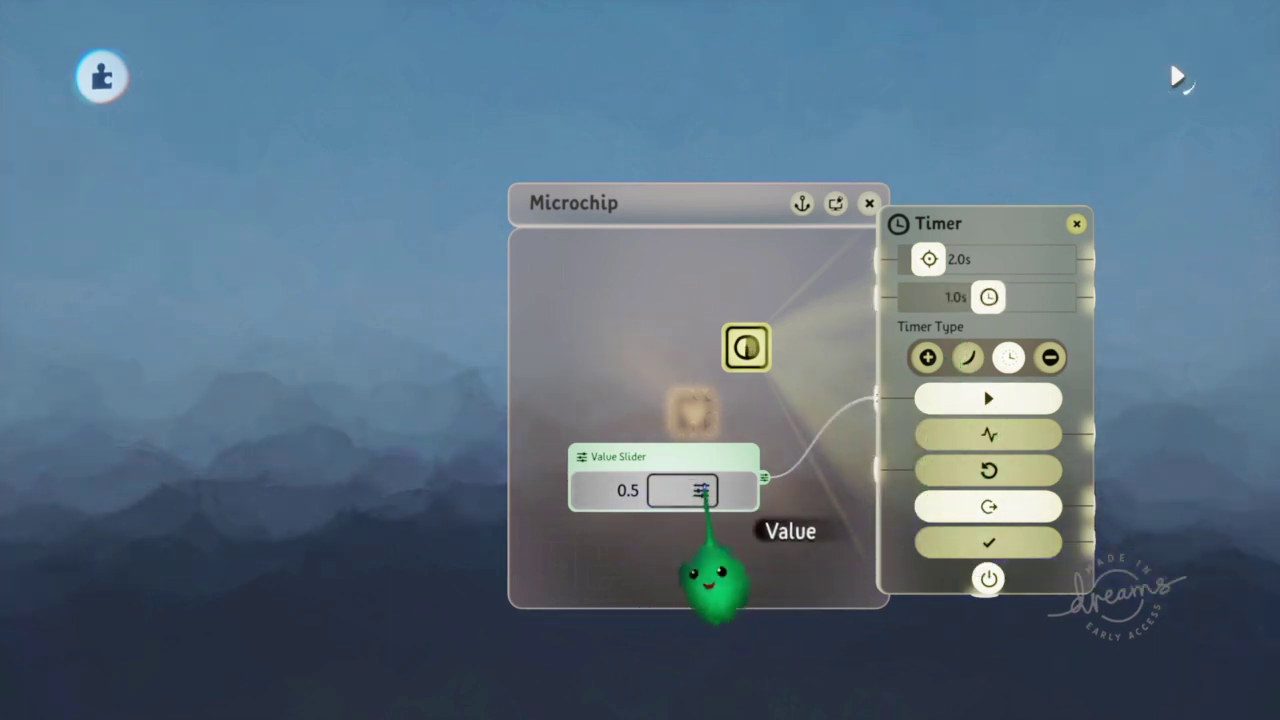
Step: Test the running clock-type Timer with Value Slider settings such as 0.9, 0.0 and 0.4
{"action": "left_click_drag", "start_coordinate": [679, 491], "coordinate": [729, 489]}
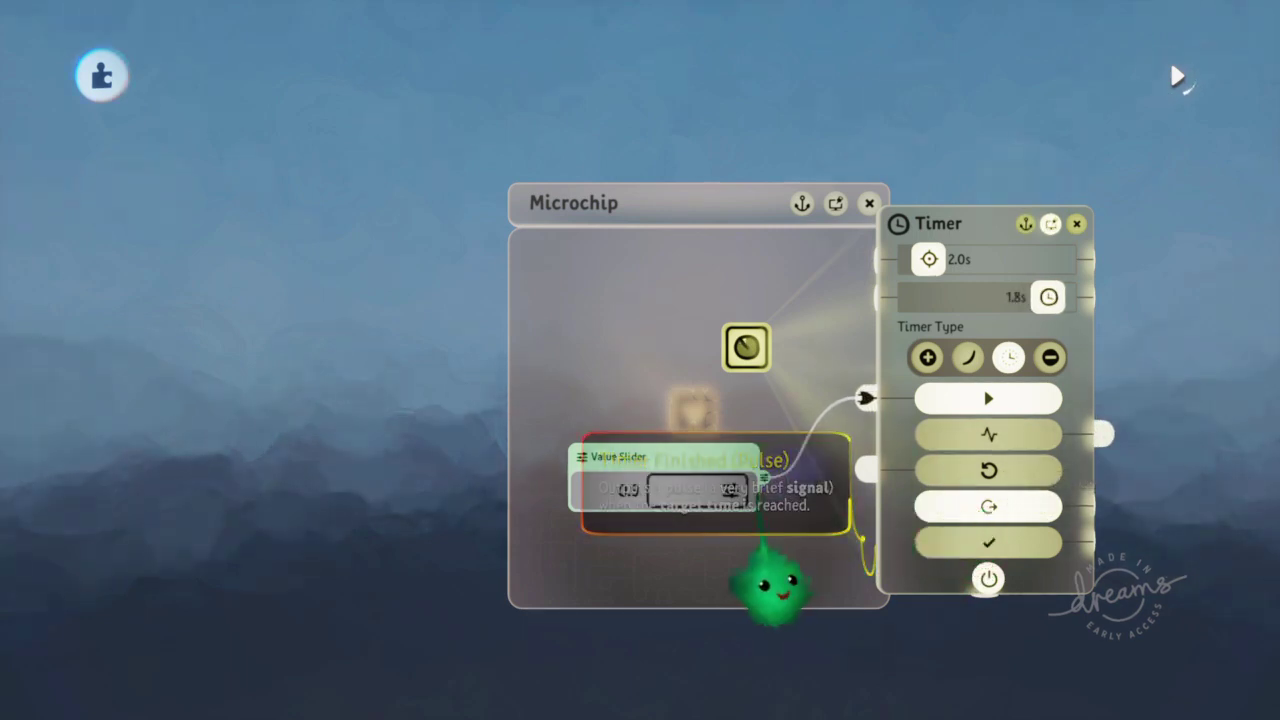
{"action": "left_click_drag", "start_coordinate": [746, 491], "coordinate": [712, 490]}
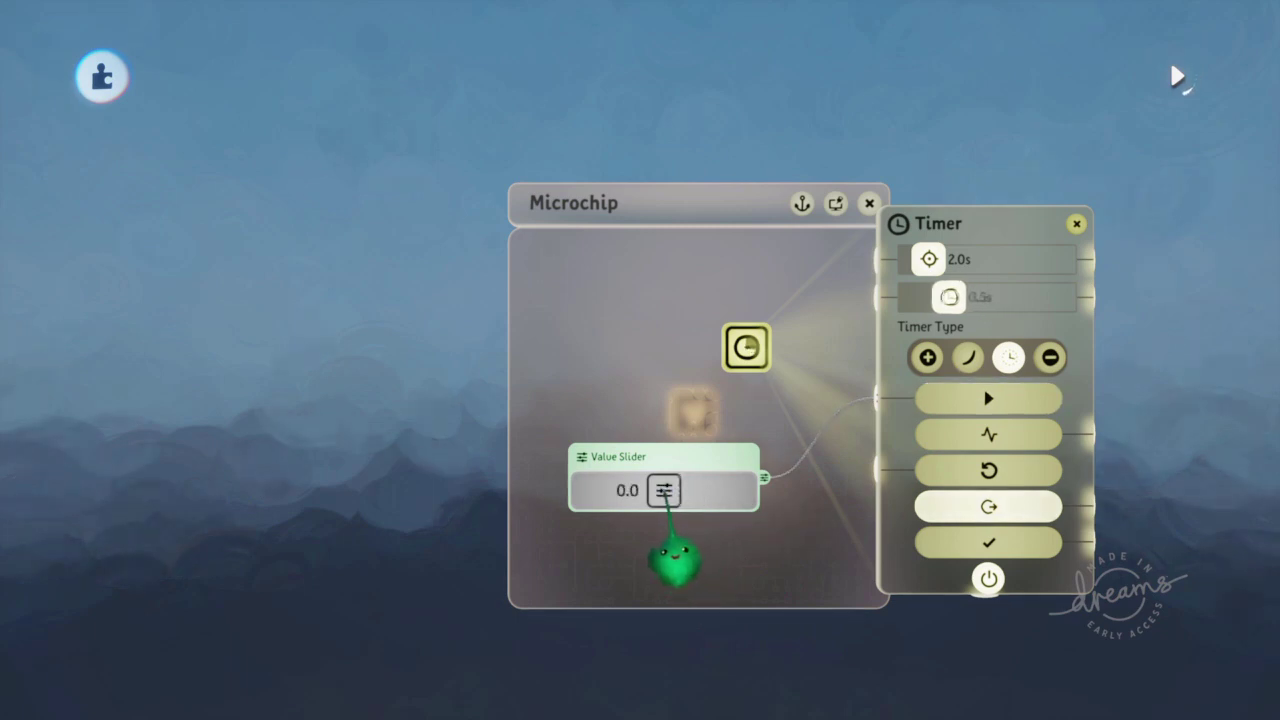
{"action": "left_click_drag", "start_coordinate": [697, 550], "coordinate": [733, 553]}
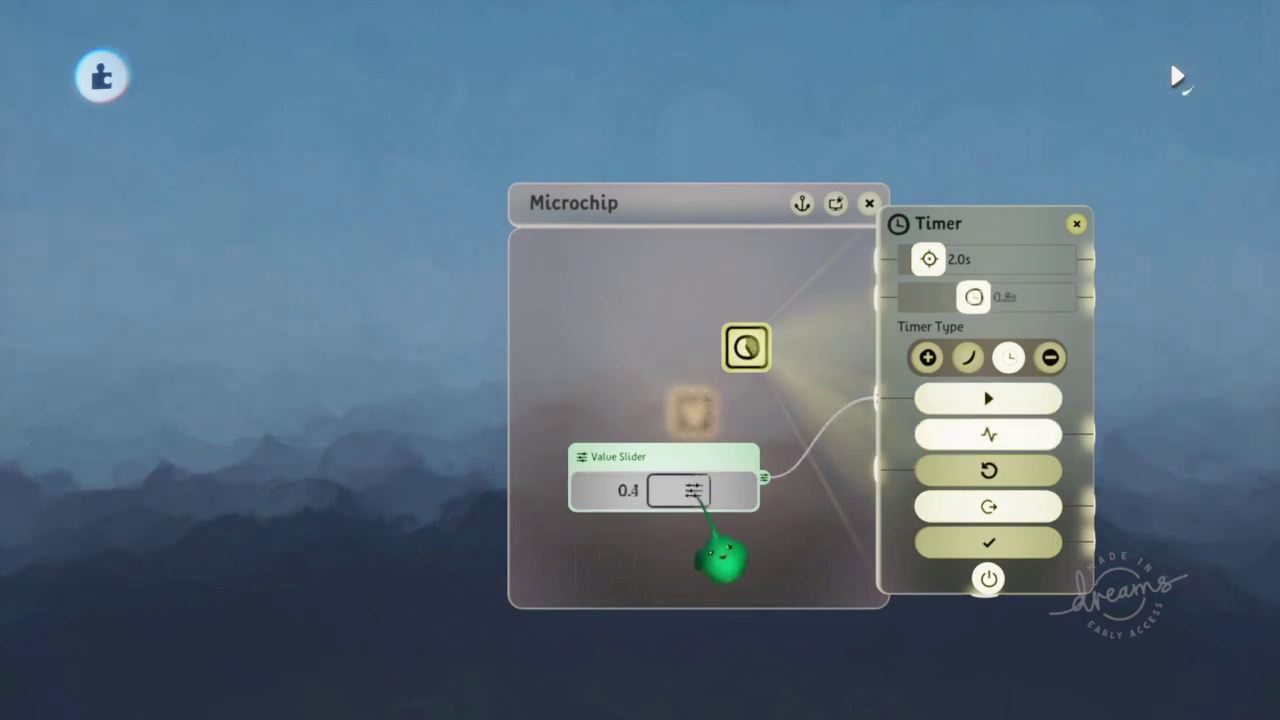
{"action": "left_click_drag", "start_coordinate": [697, 496], "coordinate": [702, 494]}
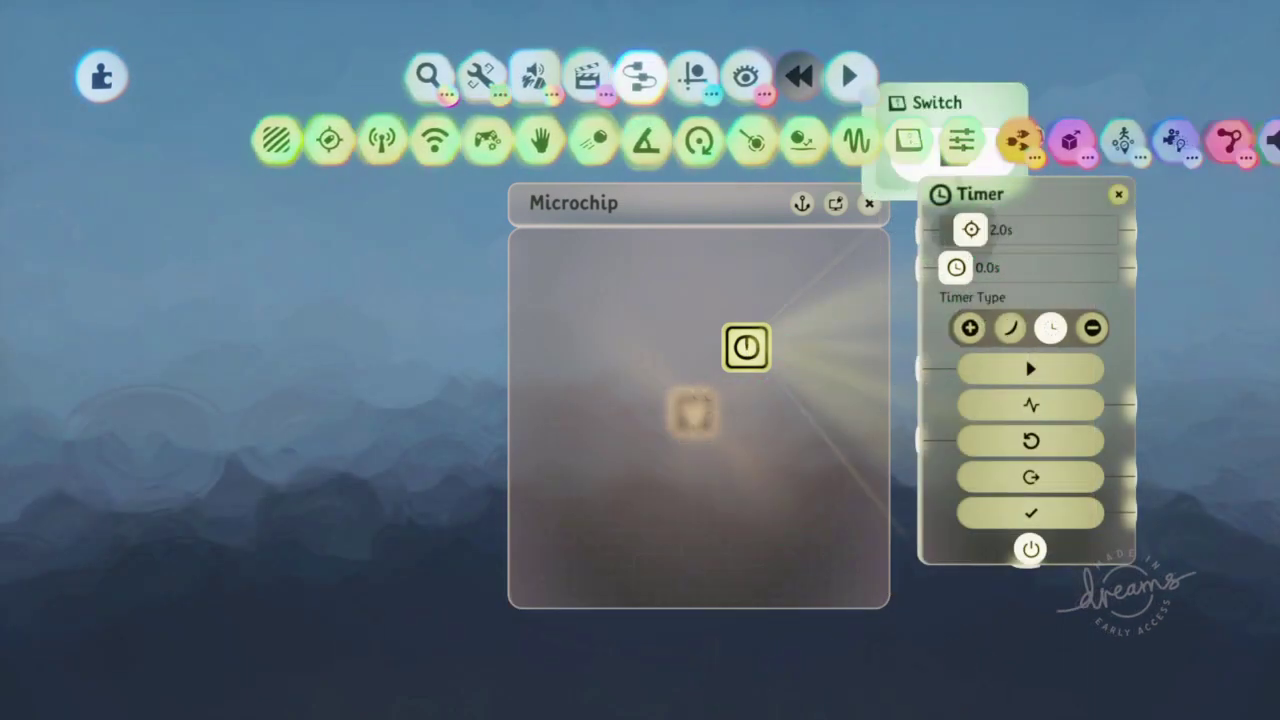
Step: Add a Switch wired to the Timer's reset input and toggle it on and off while time runs
{"action": "left_click", "coordinate": [909, 143]}
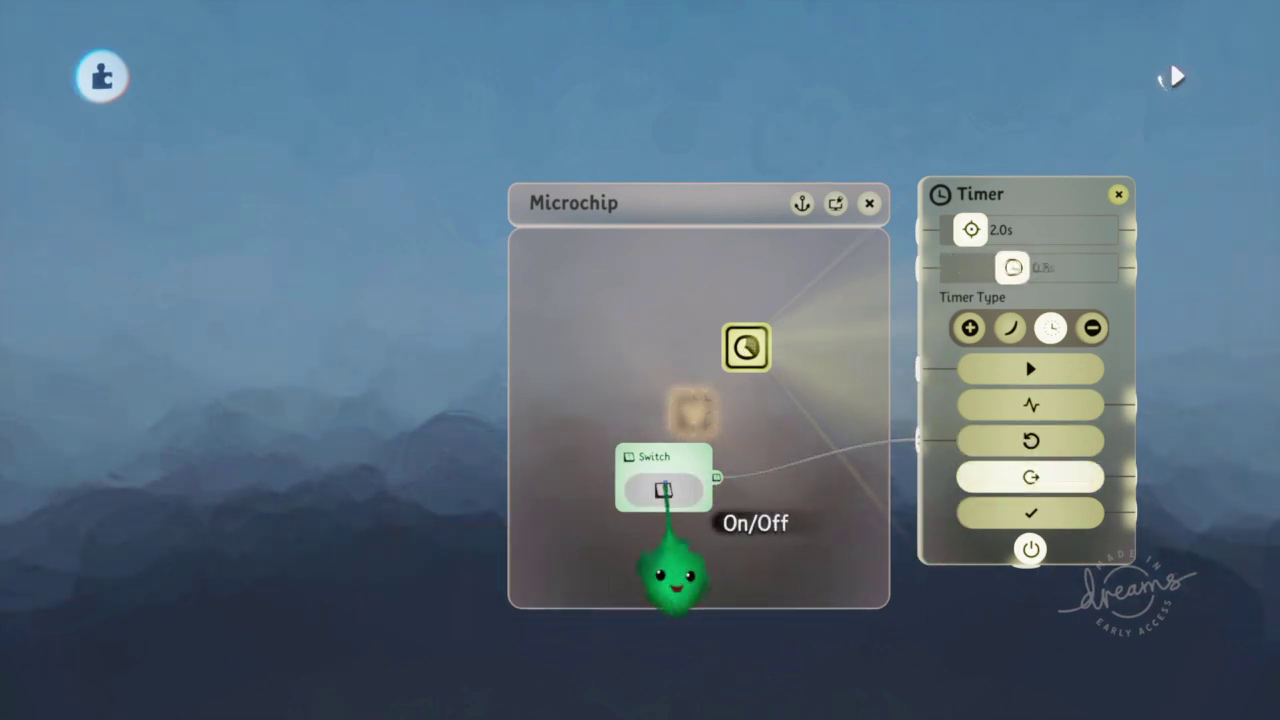
{"action": "mouse_move", "coordinate": [666, 575]}
{"action": "left_click", "coordinate": [662, 495]}
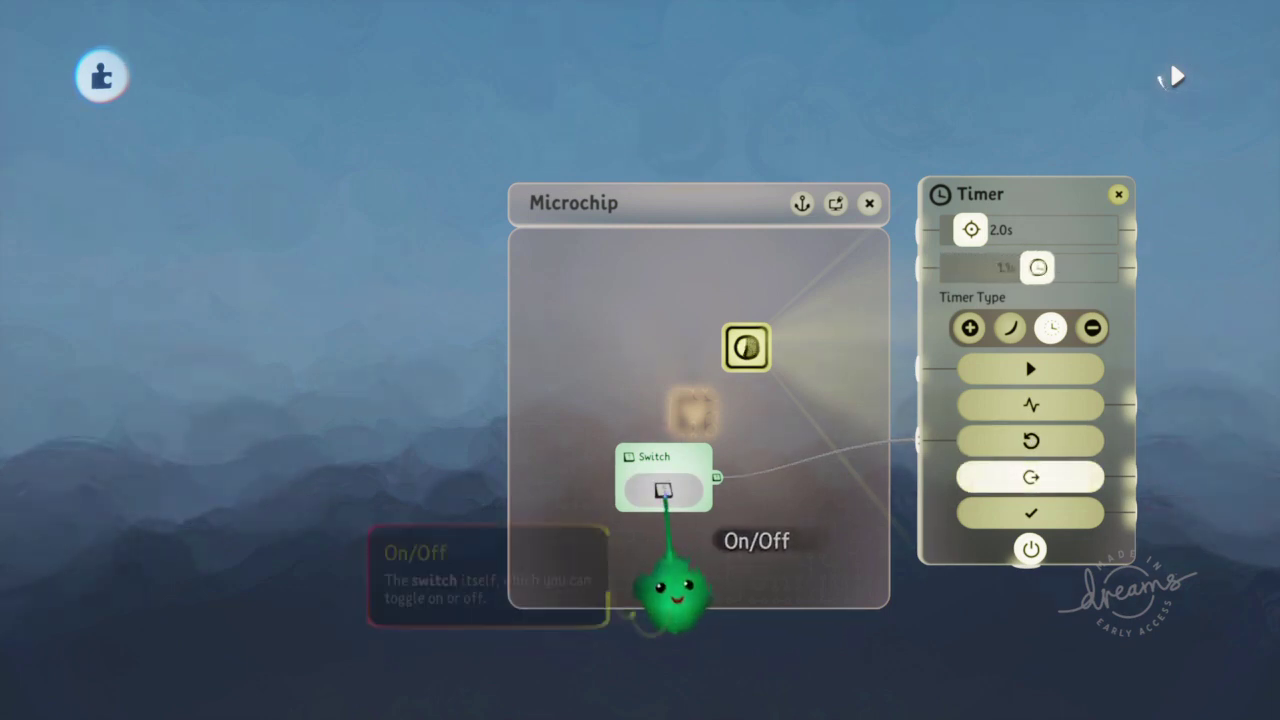
{"action": "left_click", "coordinate": [664, 495]}
{"action": "left_click", "coordinate": [664, 495]}
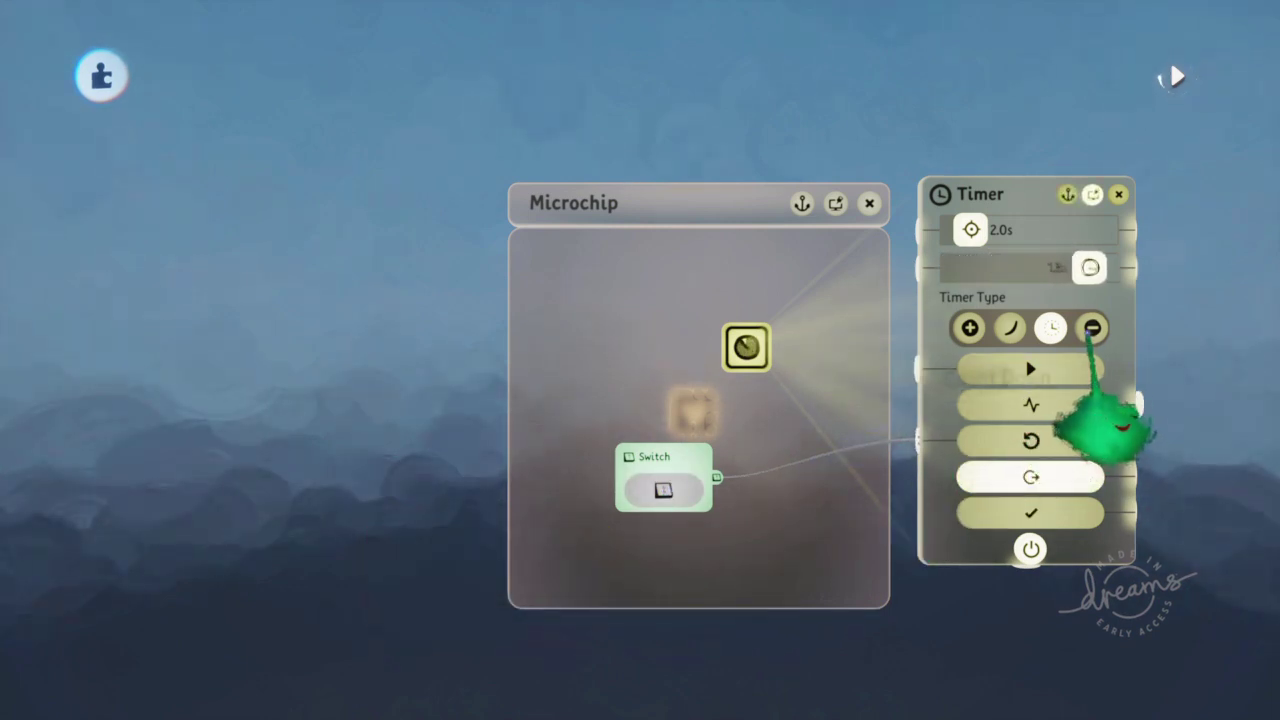
Step: Choose the minus timer type for the Timer and toggle the Switch on and off to test the reset
{"action": "left_click", "coordinate": [1092, 328]}
{"action": "mouse_move", "coordinate": [663, 586]}
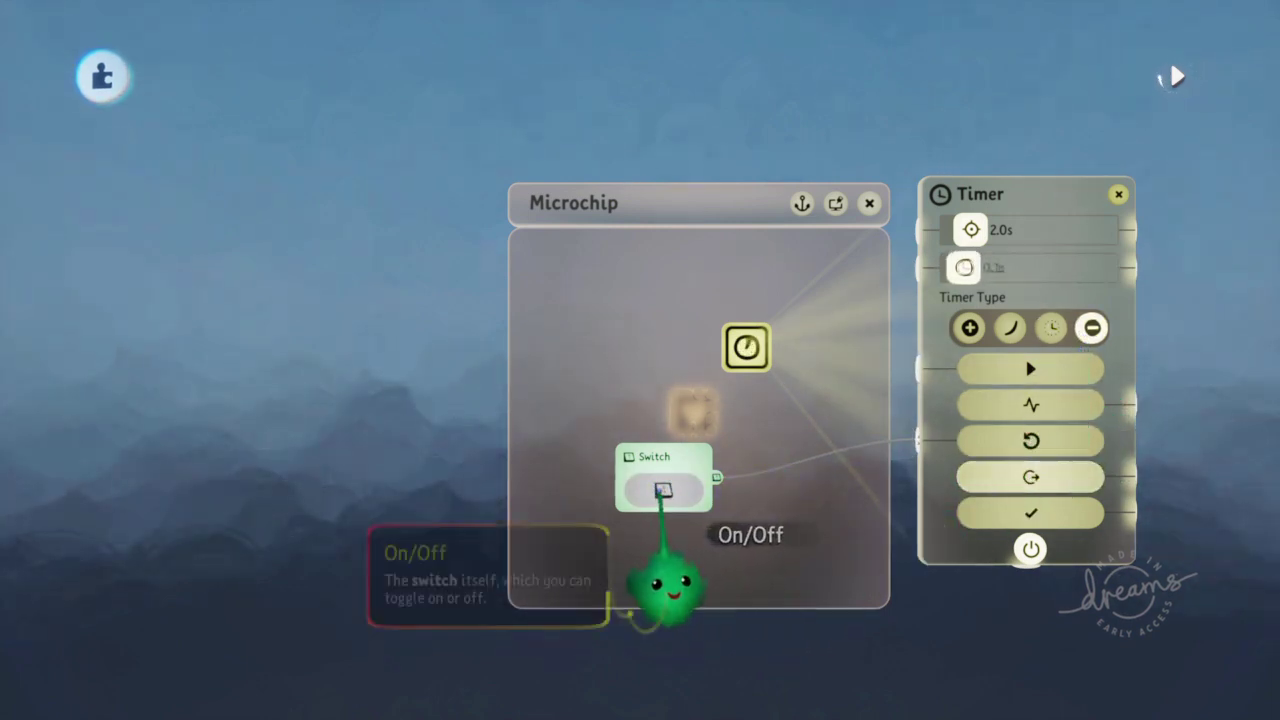
{"action": "left_click", "coordinate": [663, 490]}
{"action": "left_click", "coordinate": [663, 490]}
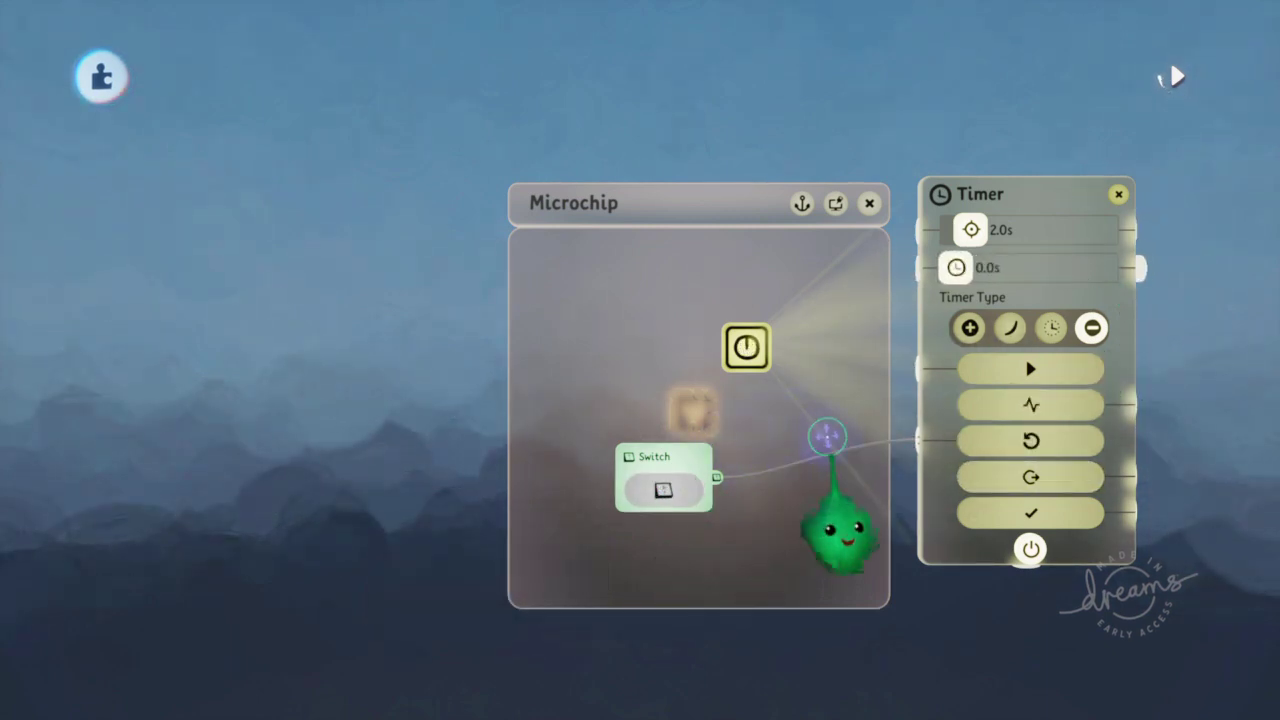
Step: Set the Timer's current time to 2.0 s, run time and toggle the Switch to test the countdown reset
{"action": "left_click_drag", "start_coordinate": [950, 273], "coordinate": [1105, 269]}
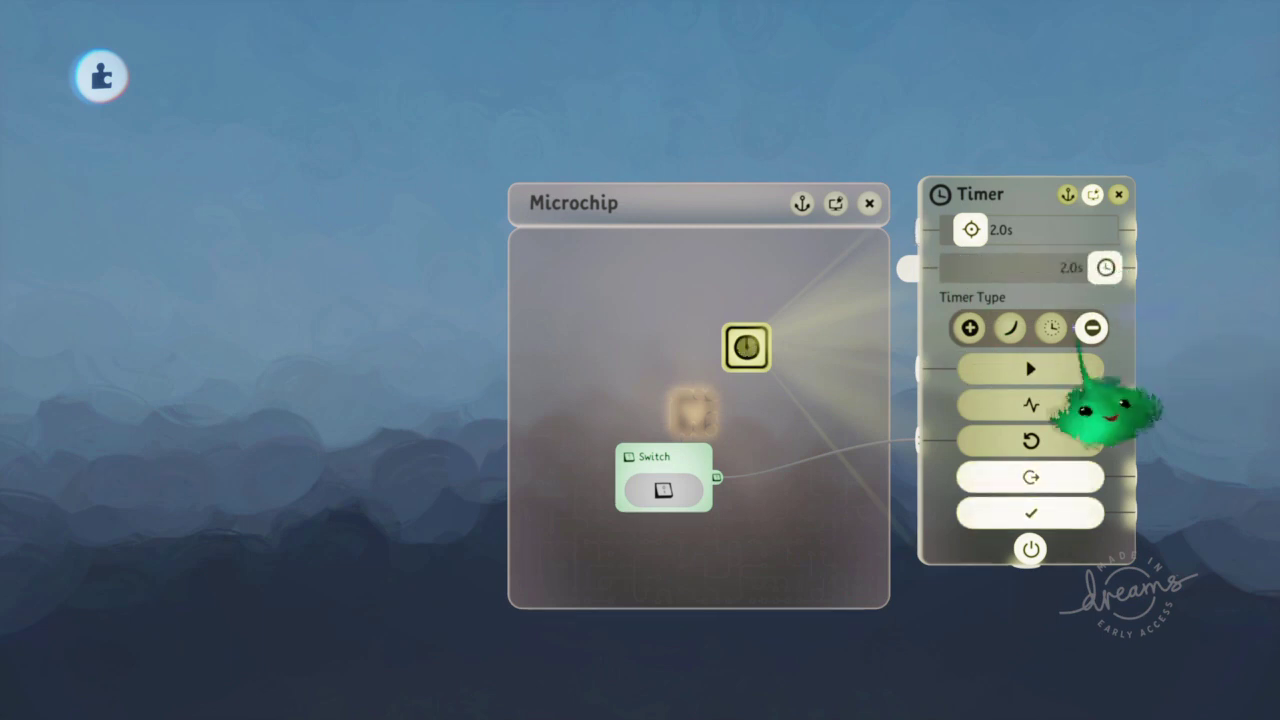
{"action": "key", "text": "space"}
{"action": "left_click", "coordinate": [665, 492]}
{"action": "left_click", "coordinate": [665, 492]}
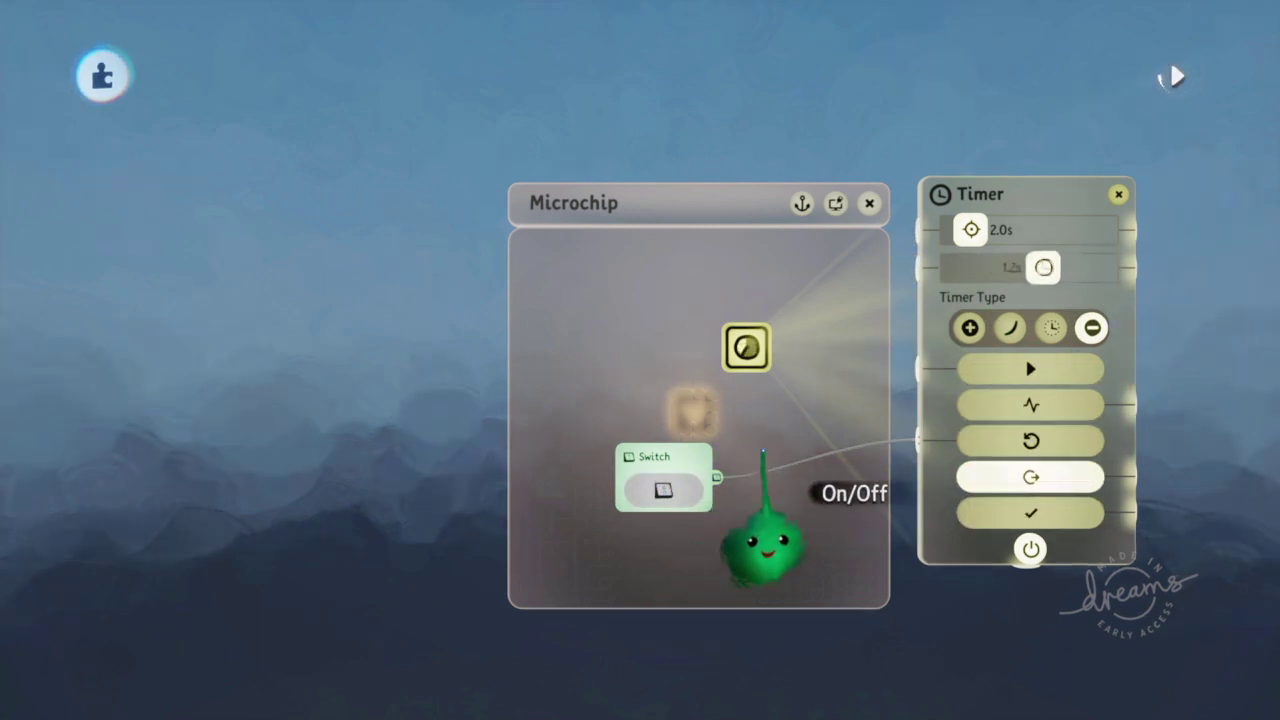
{"action": "mouse_move", "coordinate": [1105, 267]}
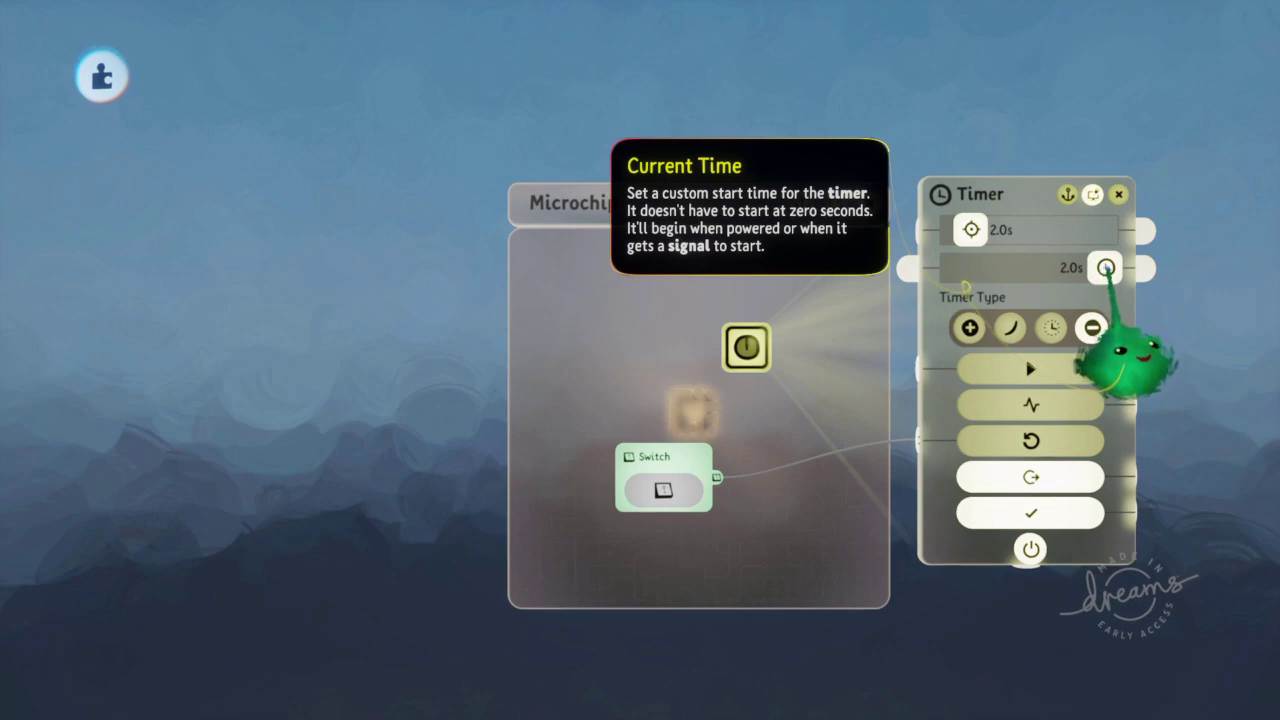
Step: Lower the Timer's current time to 1.0 s and on to 0.0 s
{"action": "left_click_drag", "start_coordinate": [1105, 267], "coordinate": [1032, 268]}
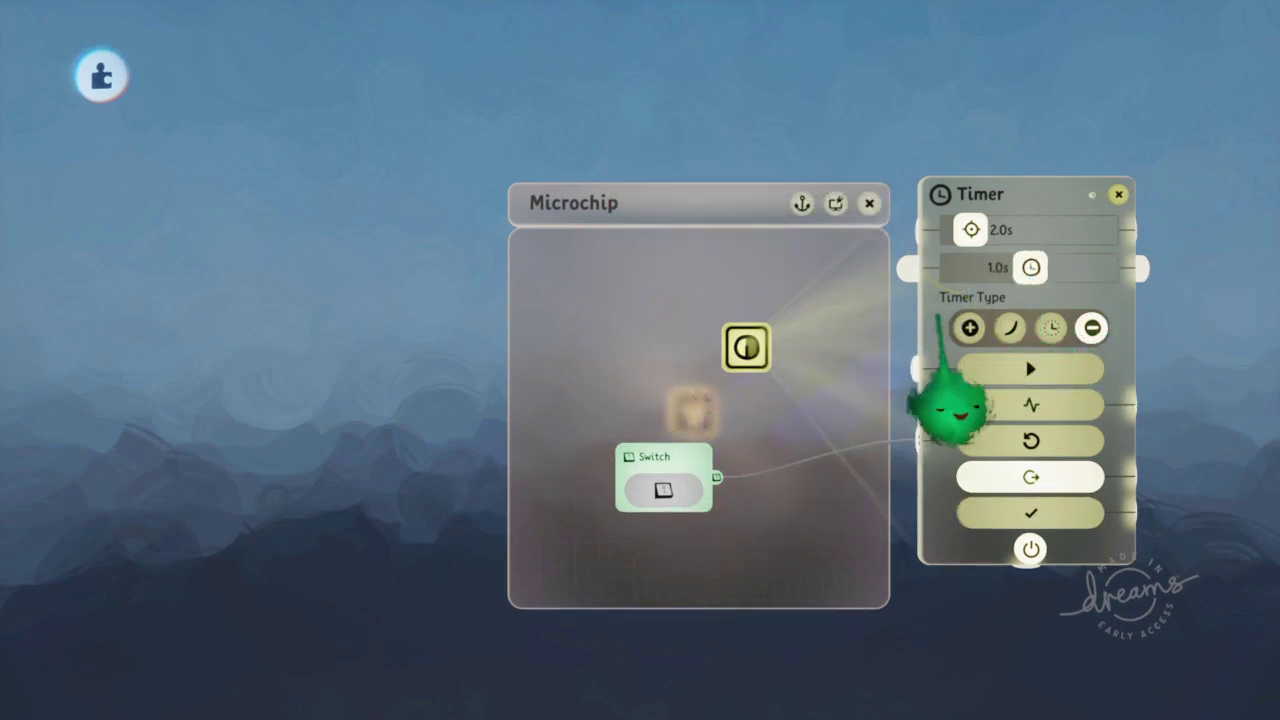
{"action": "left_click_drag", "start_coordinate": [1031, 268], "coordinate": [955, 267]}
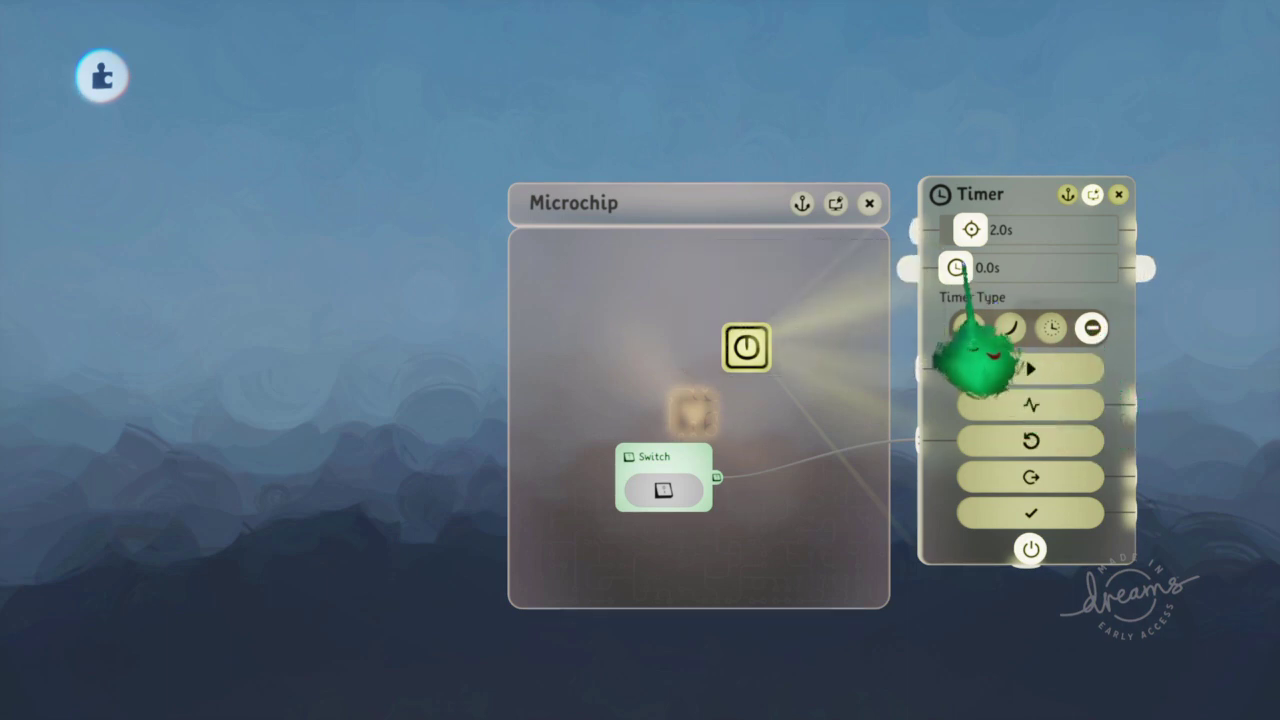
{"action": "mouse_move", "coordinate": [956, 268]}
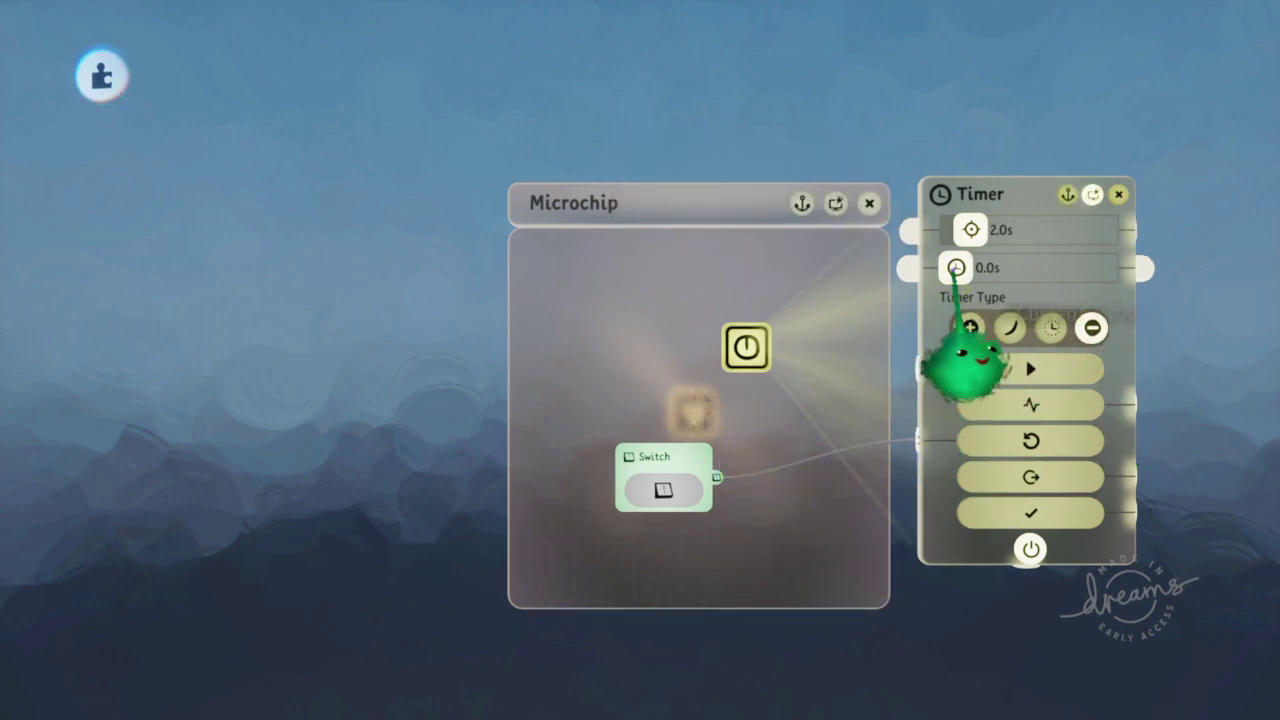
Step: Restore the Timer's current time to 2.0 s, run time and toggle the Switch on and off
{"action": "left_click_drag", "start_coordinate": [955, 269], "coordinate": [1107, 268]}
{"action": "key", "text": "space"}
{"action": "left_click", "coordinate": [670, 490]}
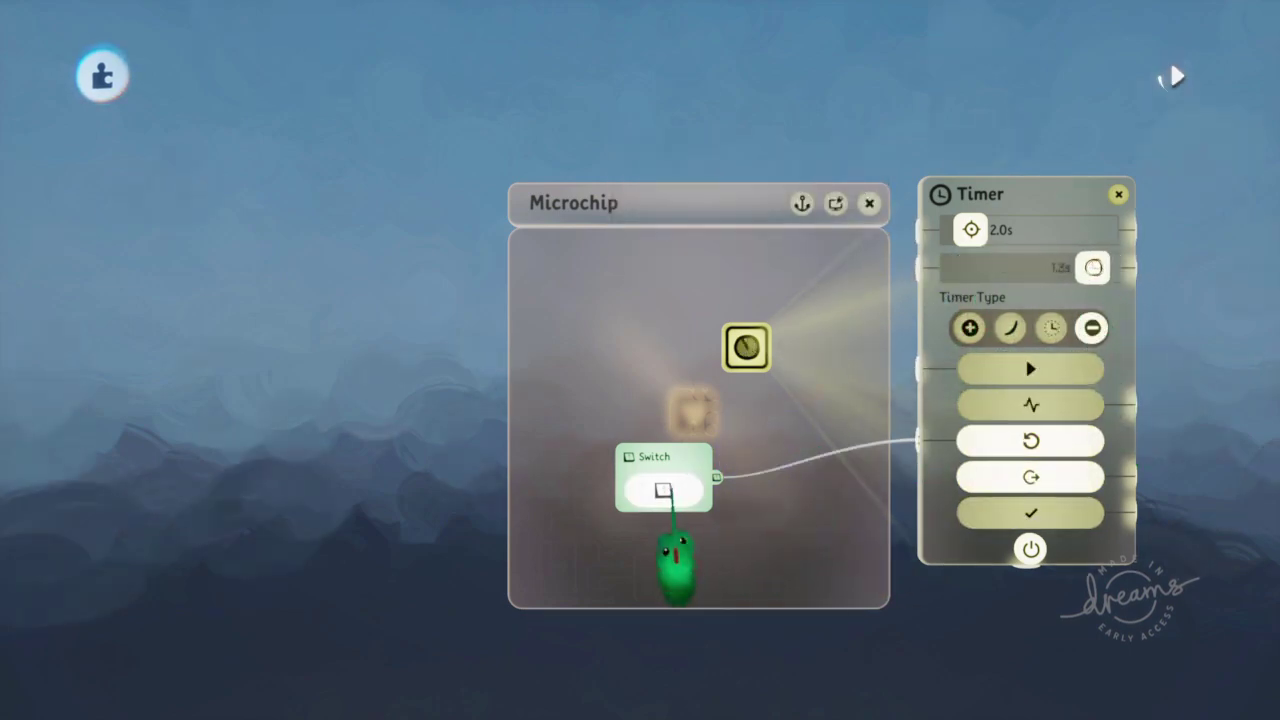
{"action": "left_click", "coordinate": [671, 491]}
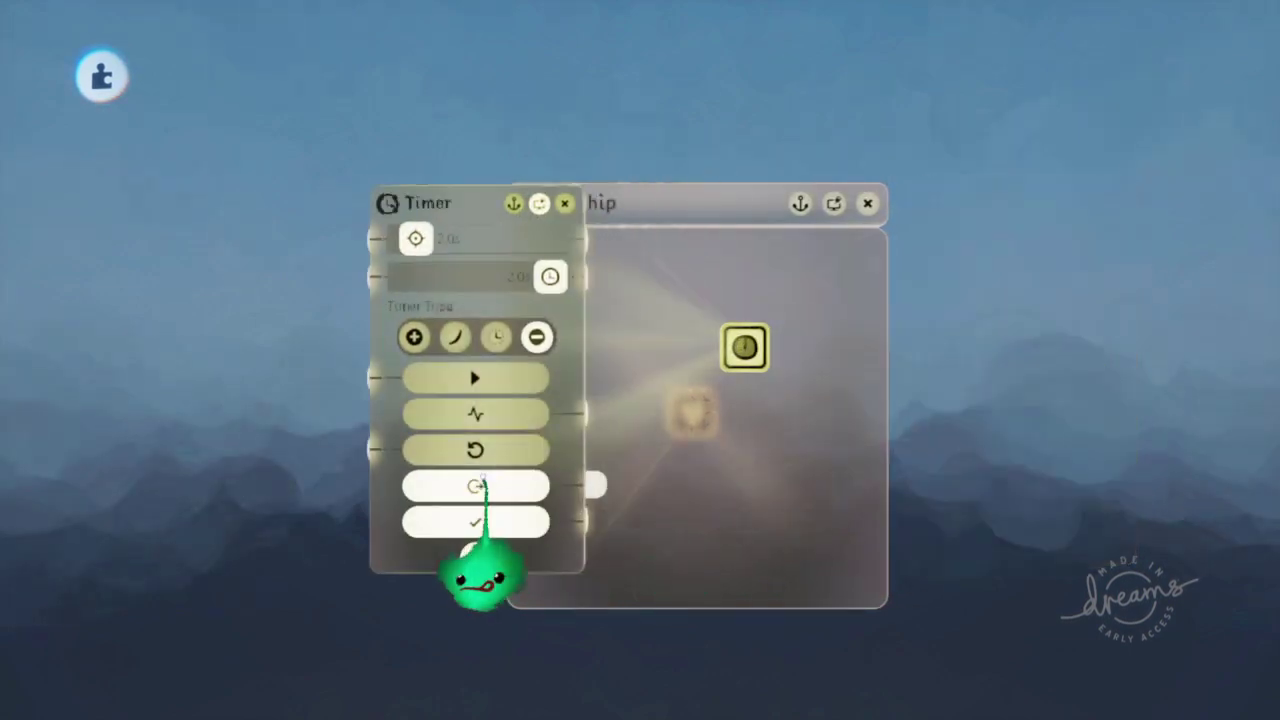
Step: Move the Timer's window clear of the microchip, add a Value Slider and wire the Timer Output into it
{"action": "left_click_drag", "start_coordinate": [486, 486], "coordinate": [409, 498]}
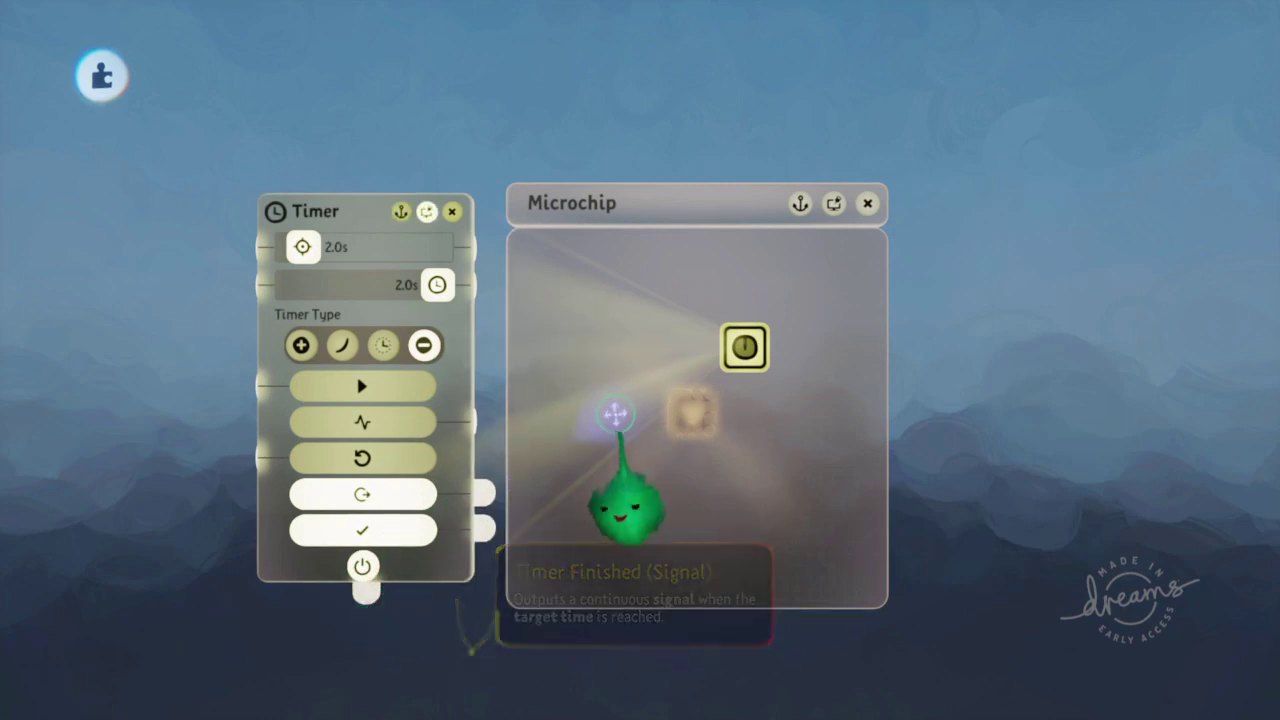
{"action": "key", "text": "Tab"}
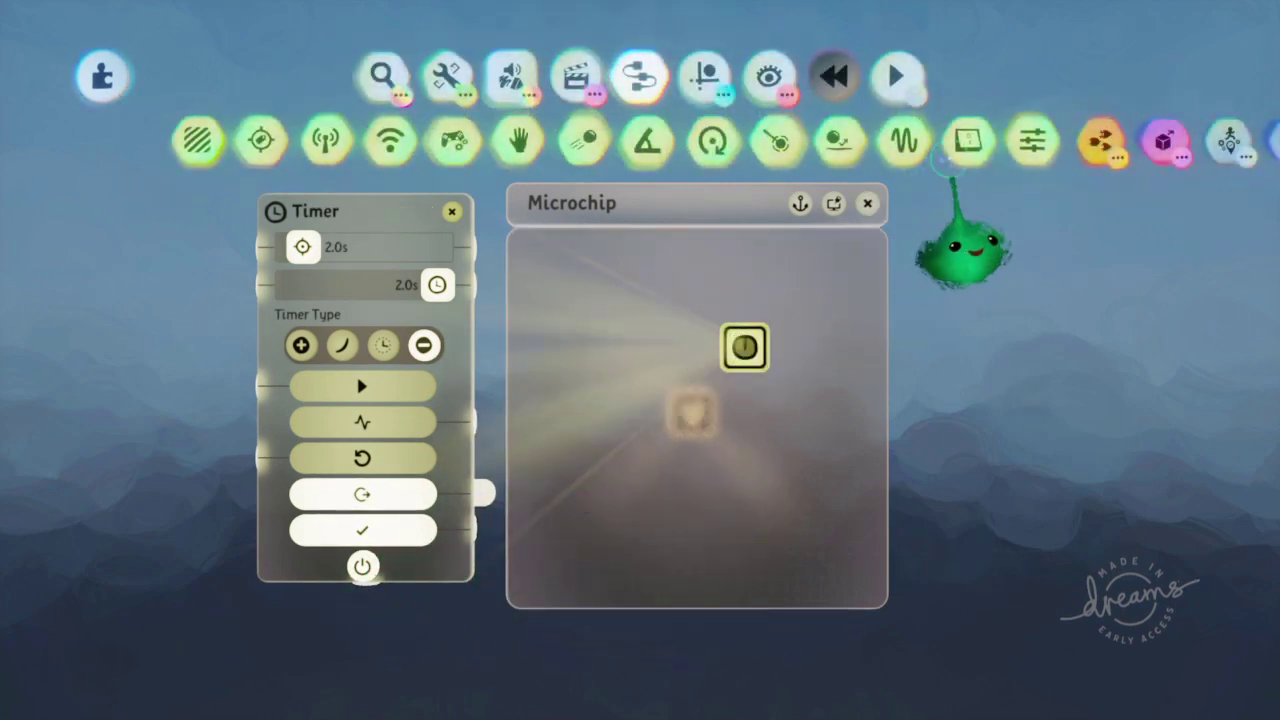
{"action": "left_click", "coordinate": [1031, 140]}
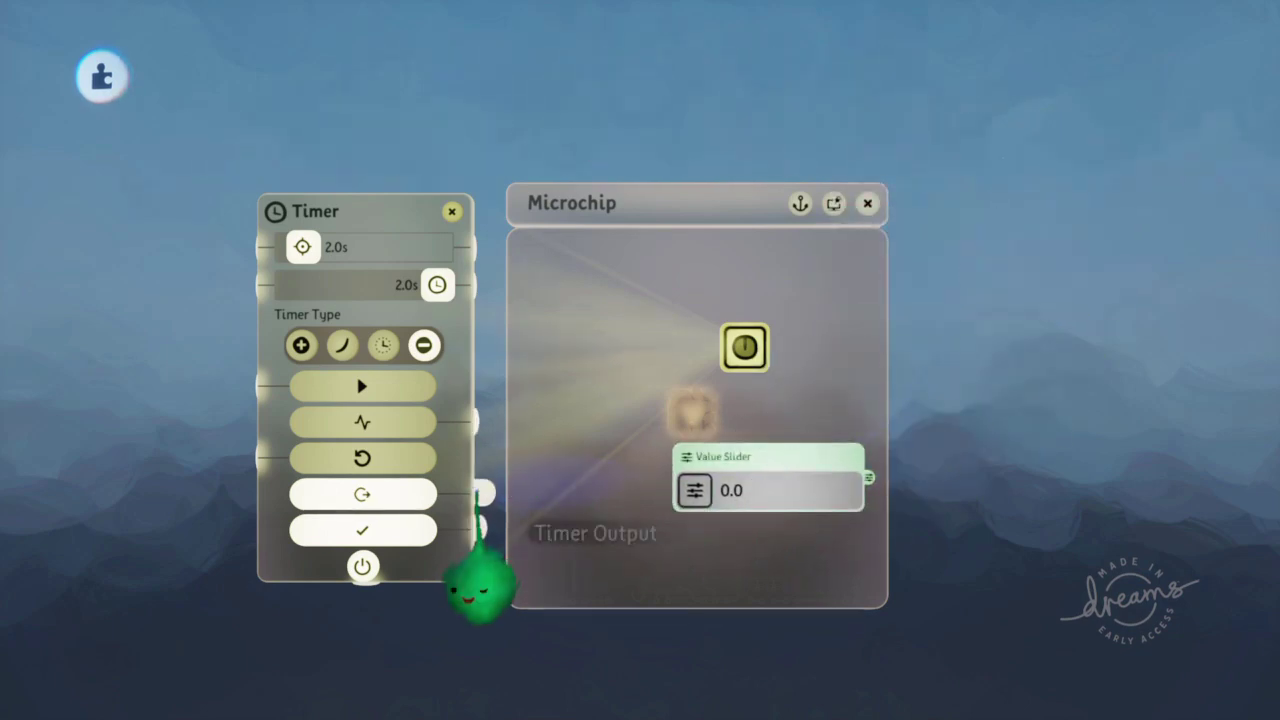
{"action": "left_click_drag", "start_coordinate": [480, 493], "coordinate": [582, 530]}
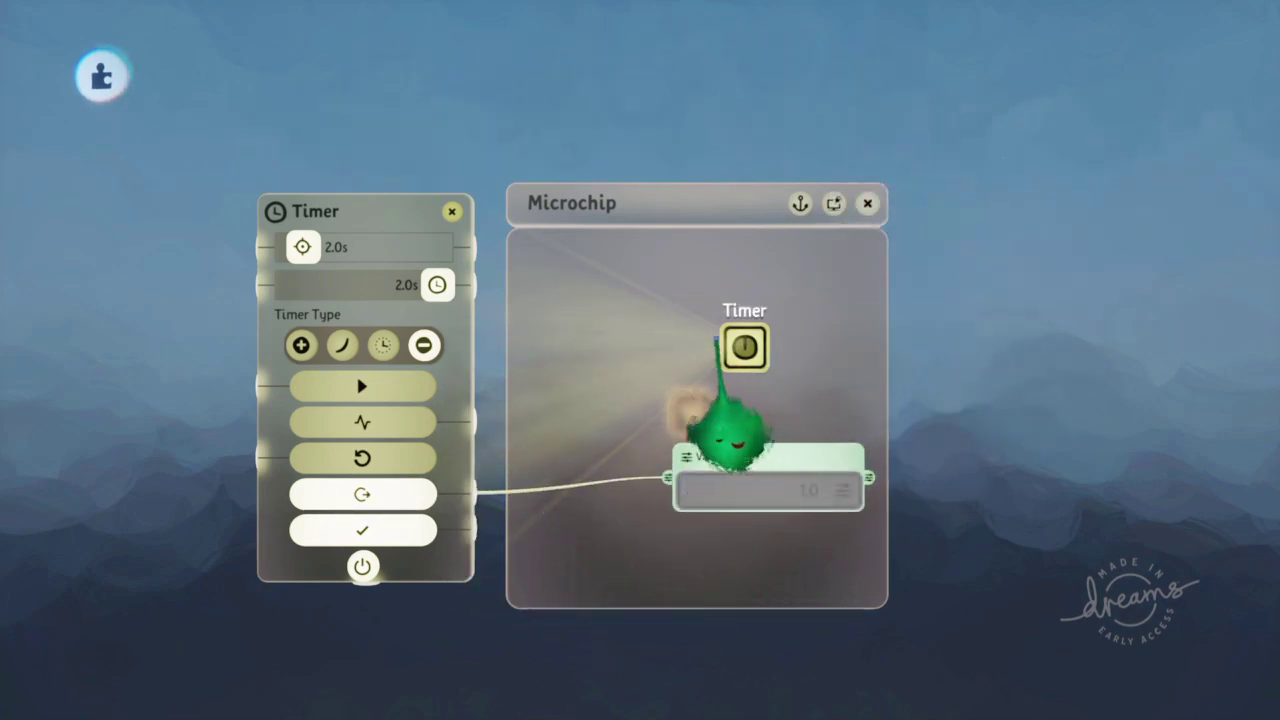
Step: Try different current times with the Timer set to the plus timer type, leaving it at 1.0 s
{"action": "left_click_drag", "start_coordinate": [430, 285], "coordinate": [250, 305]}
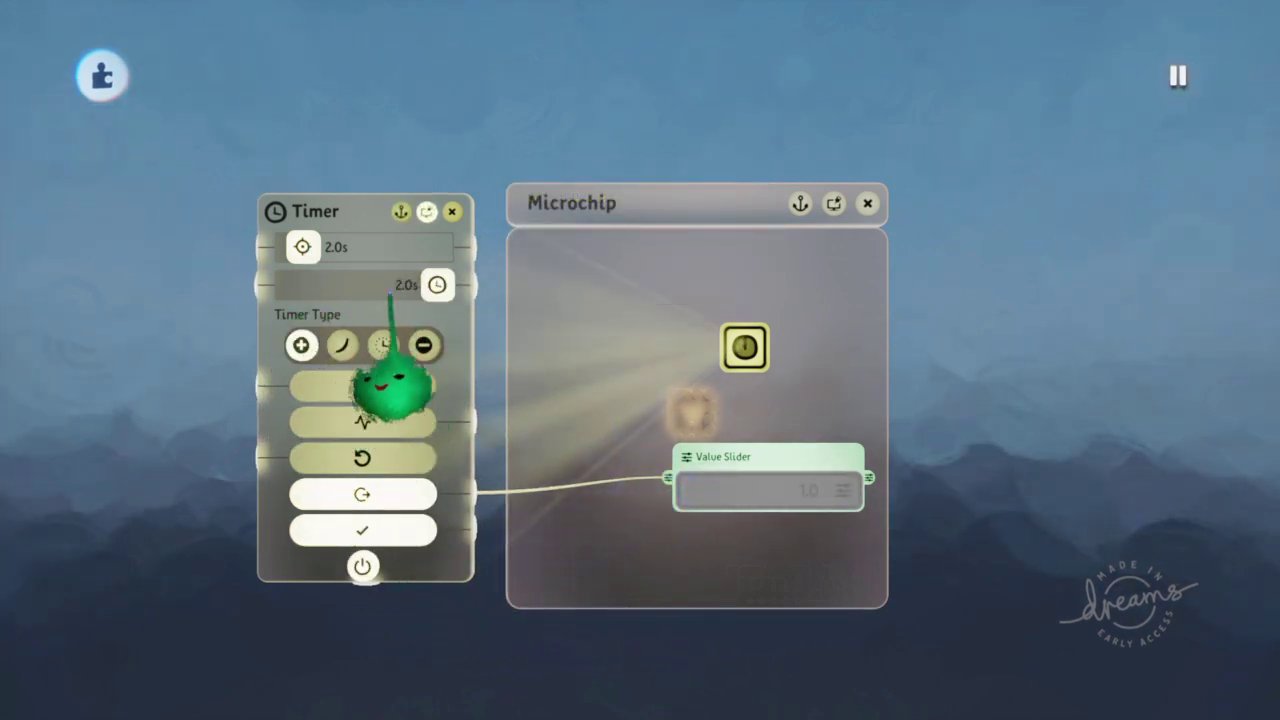
{"action": "left_click_drag", "start_coordinate": [357, 284], "coordinate": [325, 285]}
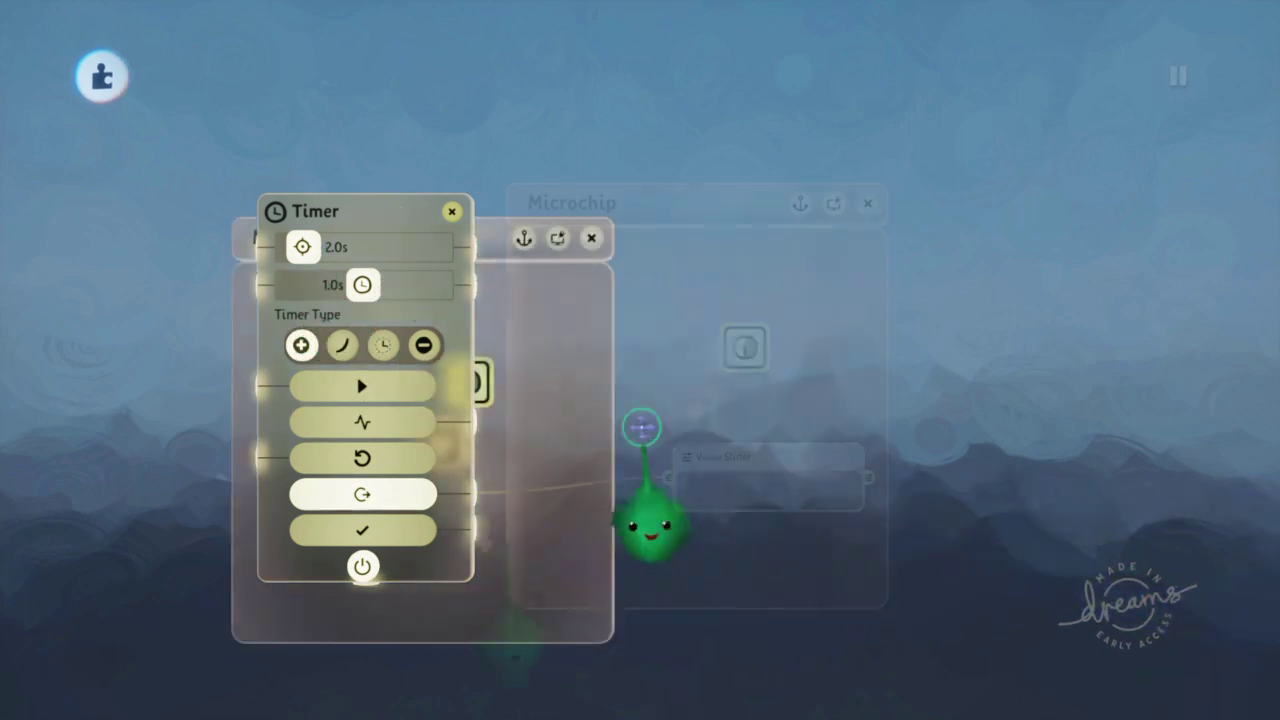
Step: Widen the microchip canvas, place a Timeline gadget on it and open the Timeline beside the Timer's window
{"action": "left_click_drag", "start_coordinate": [641, 428], "coordinate": [1008, 455]}
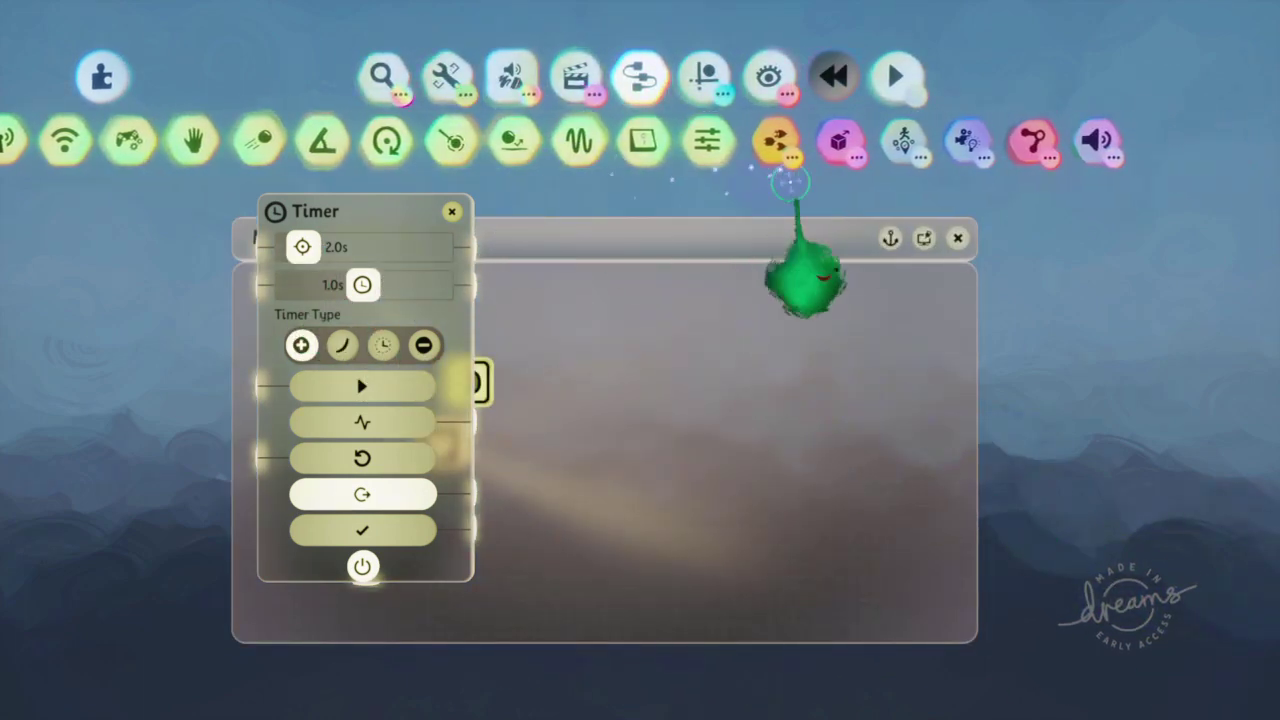
{"action": "left_click", "coordinate": [576, 78]}
{"action": "left_click", "coordinate": [640, 137]}
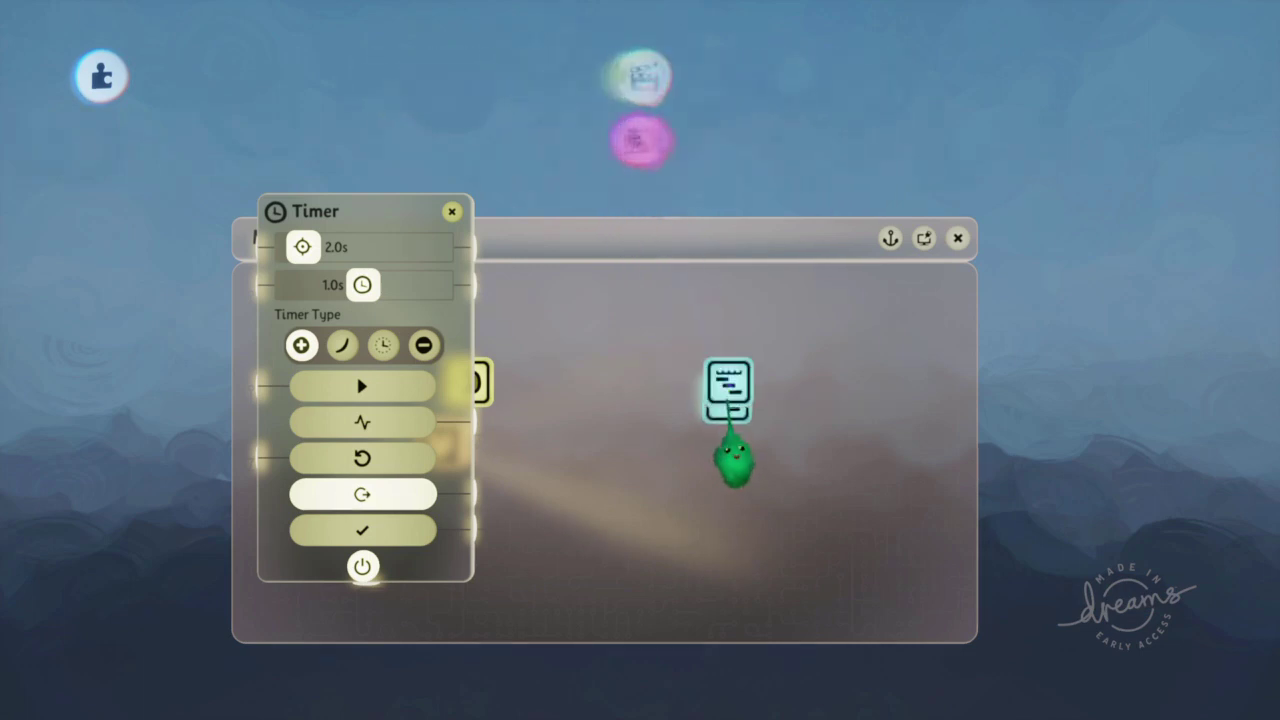
{"action": "left_click", "coordinate": [731, 379]}
{"action": "left_click_drag", "start_coordinate": [706, 421], "coordinate": [951, 345]}
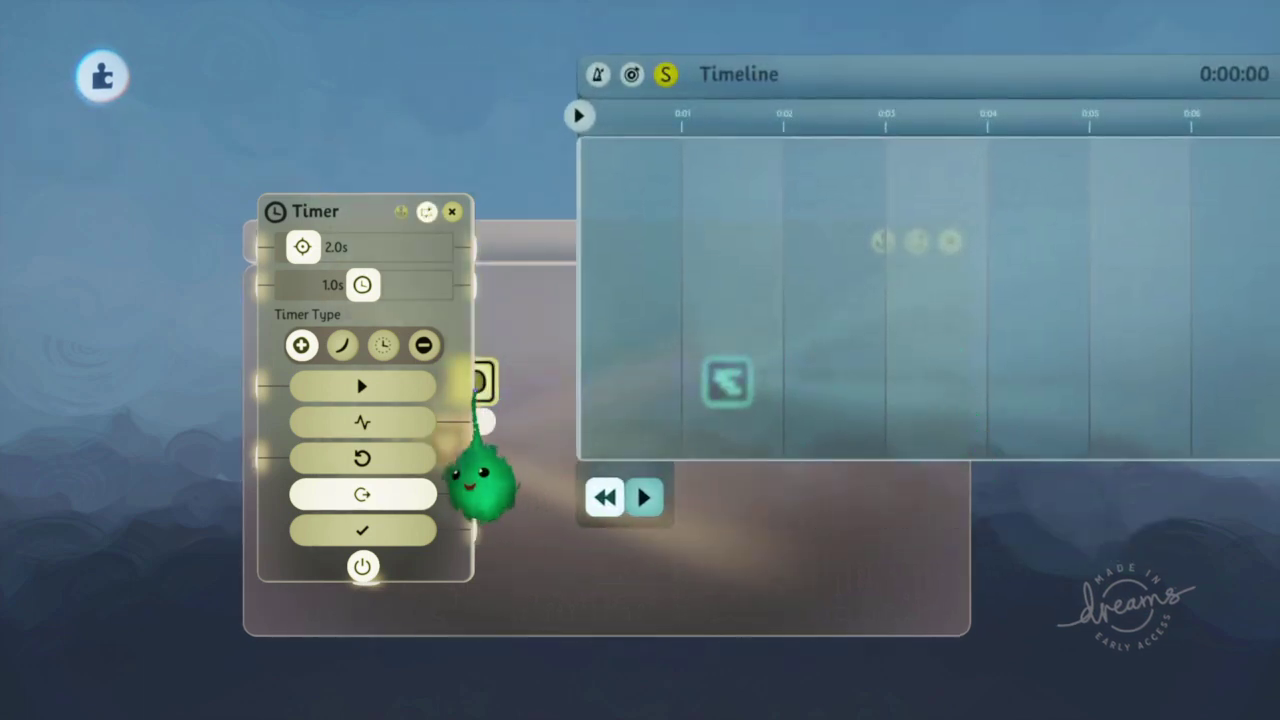
Step: Wire the Timer Output to the Timeline's playhead input
{"action": "left_click_drag", "start_coordinate": [484, 493], "coordinate": [660, 593]}
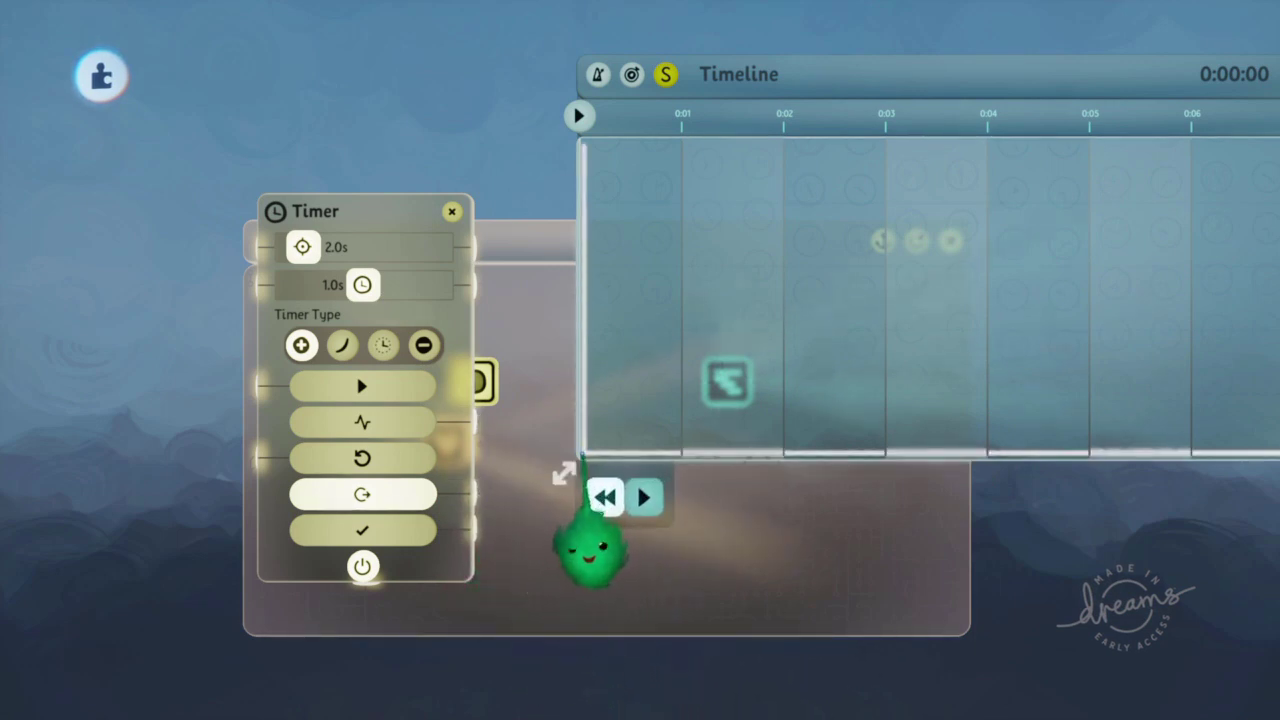
{"action": "left_click_drag", "start_coordinate": [486, 494], "coordinate": [553, 540]}
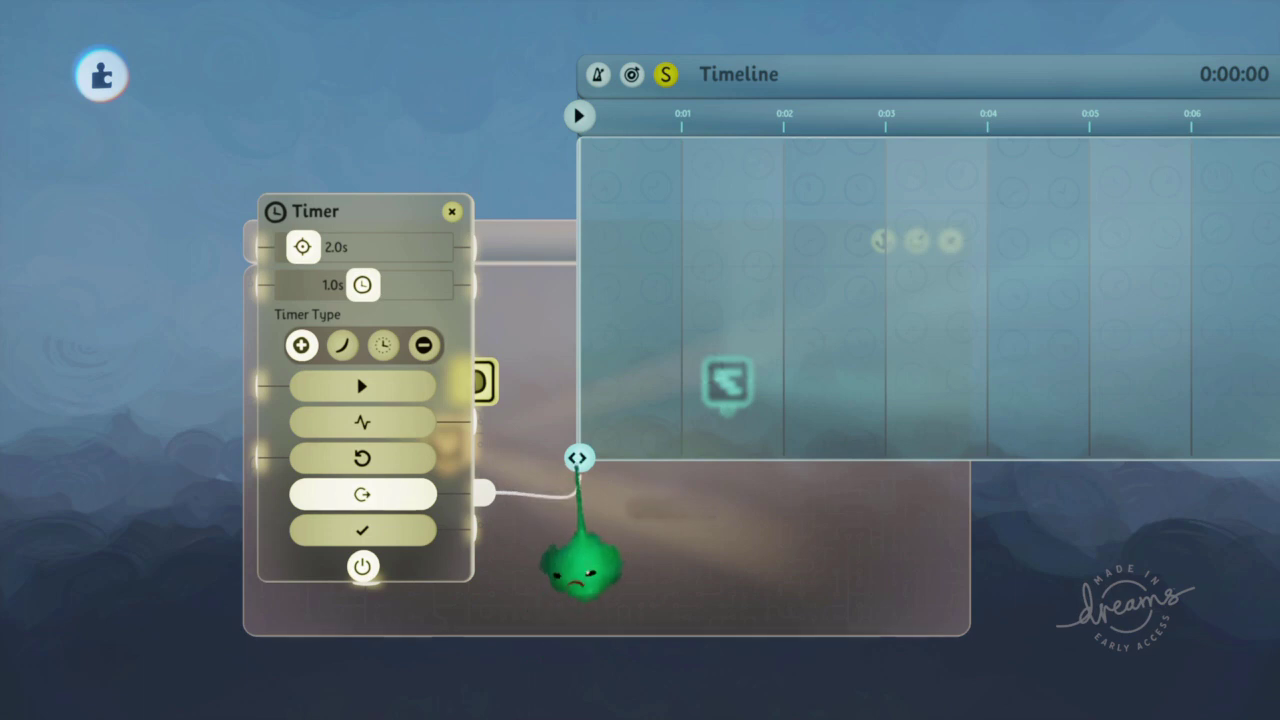
{"action": "left_click_drag", "start_coordinate": [579, 458], "coordinate": [579, 460]}
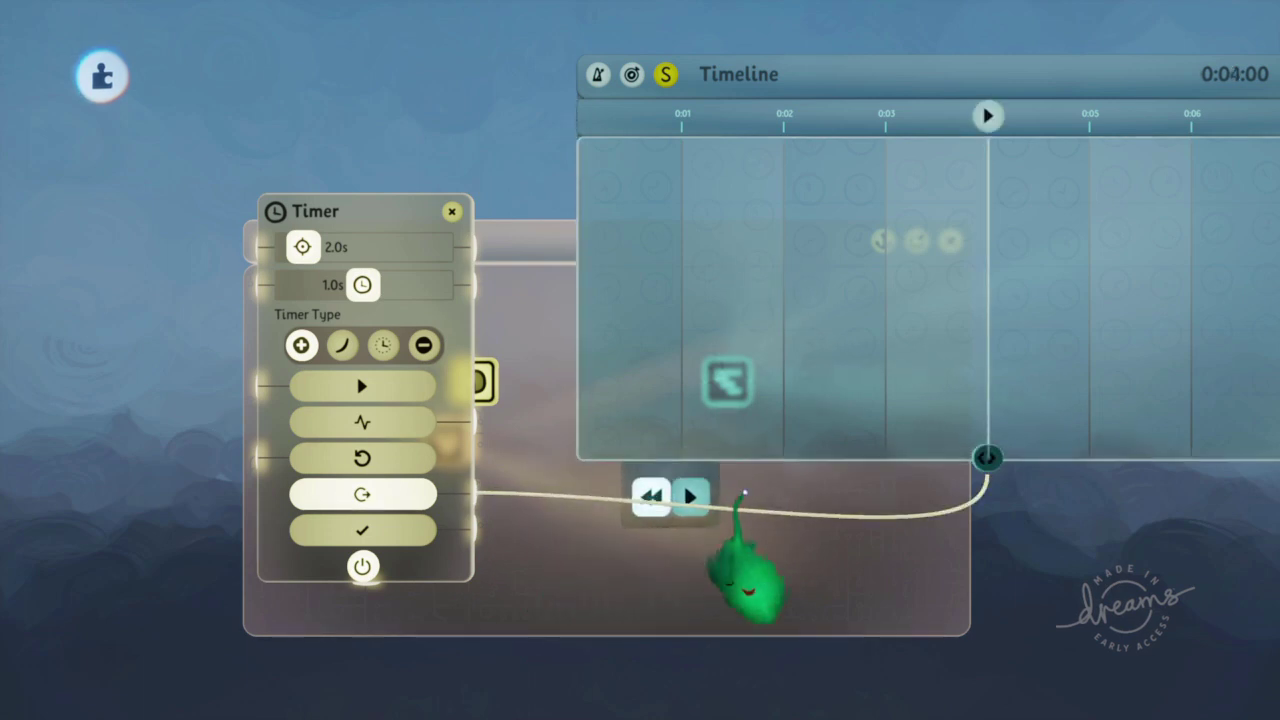
Step: Run time to test the Timer driving the Timeline, lower its current time to about 0.2 s and close its settings
{"action": "scroll", "coordinate": [843, 325], "scroll_direction": "down", "scroll_amount": 4}
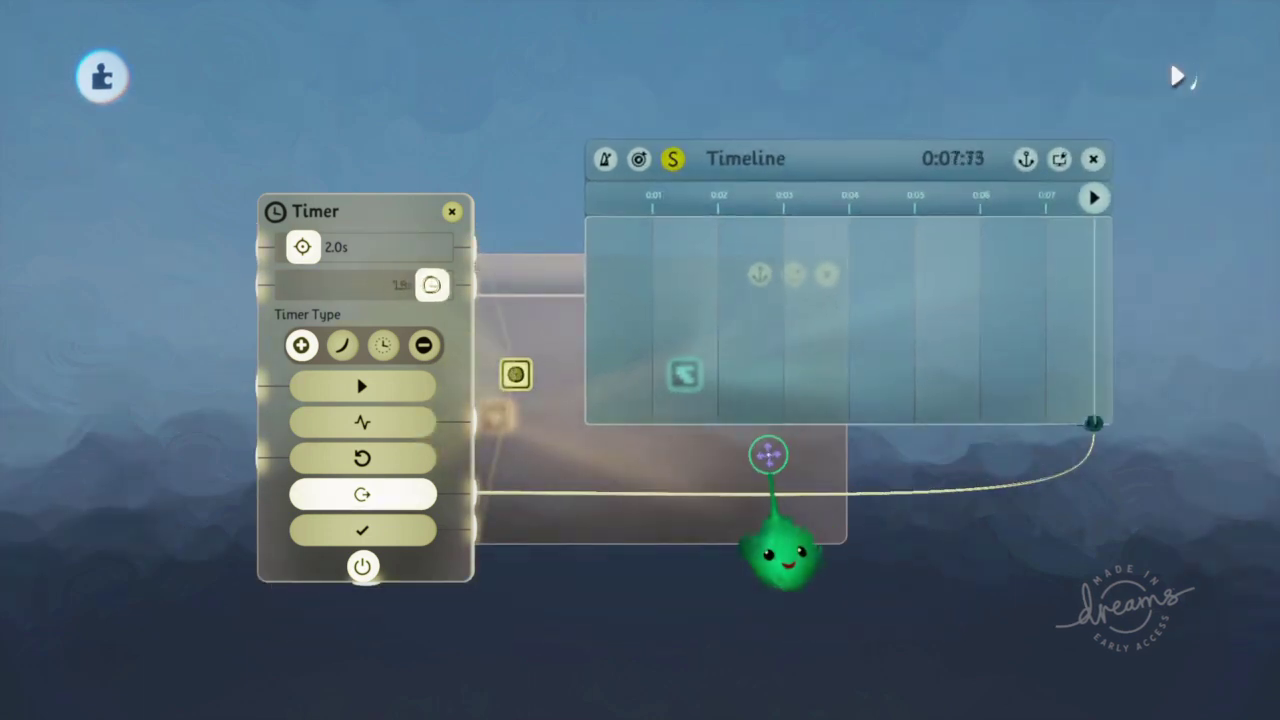
{"action": "left_click_drag", "start_coordinate": [437, 285], "coordinate": [342, 285]}
{"action": "key", "text": "Escape"}
Step: Move the Timeline window above the microchip and delete the wire between the Timer and the Timeline's playhead
{"action": "scroll", "coordinate": [603, 506], "scroll_direction": "up", "scroll_amount": 3}
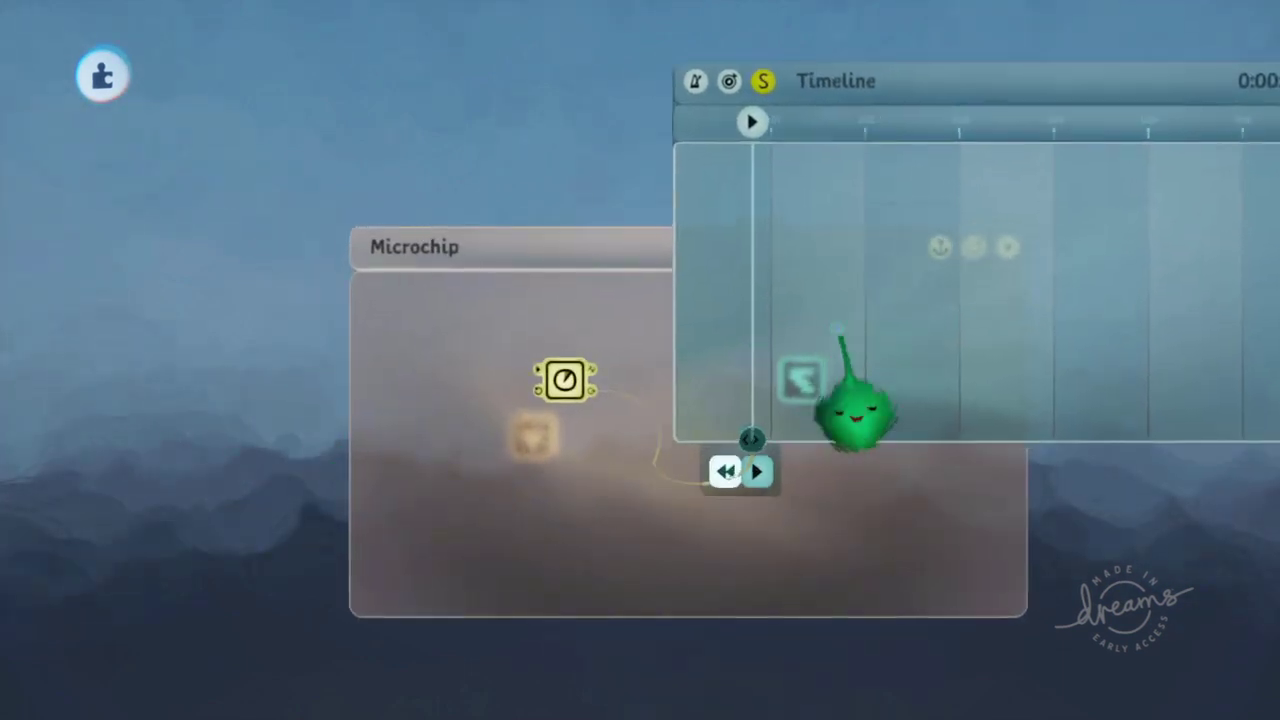
{"action": "left_click_drag", "start_coordinate": [850, 357], "coordinate": [968, 205]}
{"action": "key", "text": "Delete"}
{"action": "key", "text": "Tab"}
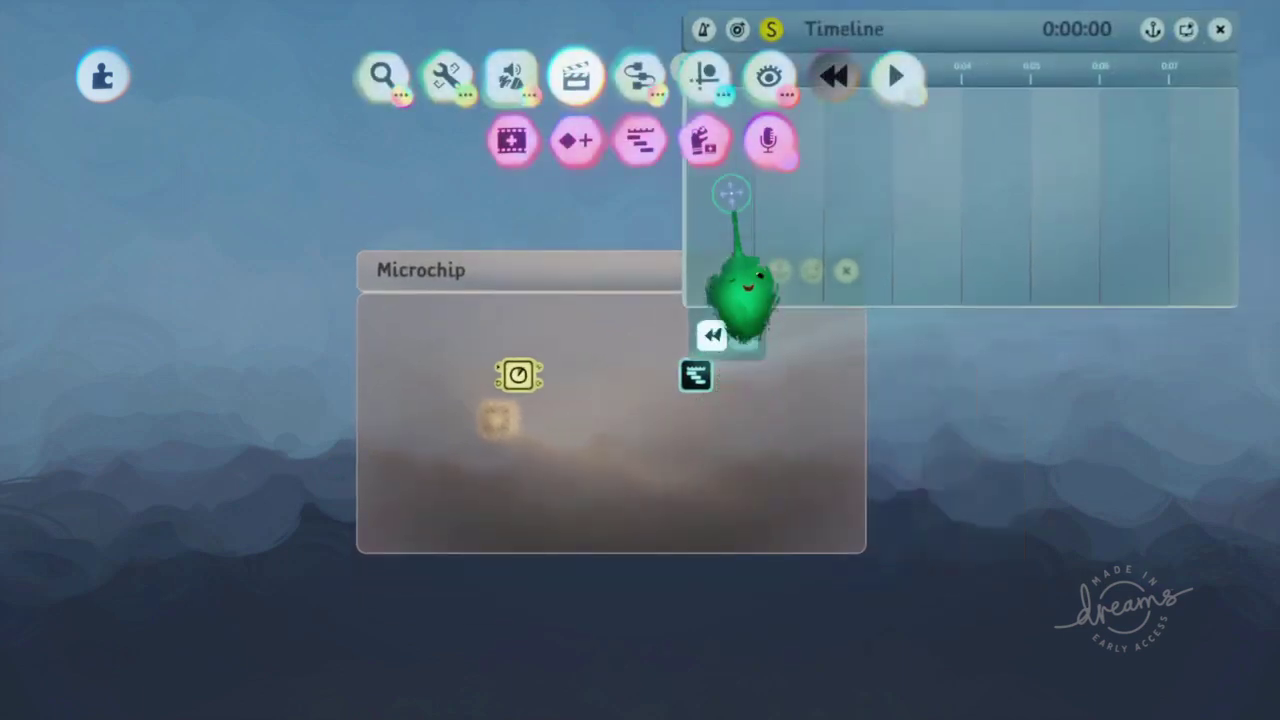
{"action": "left_click", "coordinate": [637, 90]}
{"action": "left_click", "coordinate": [765, 135]}
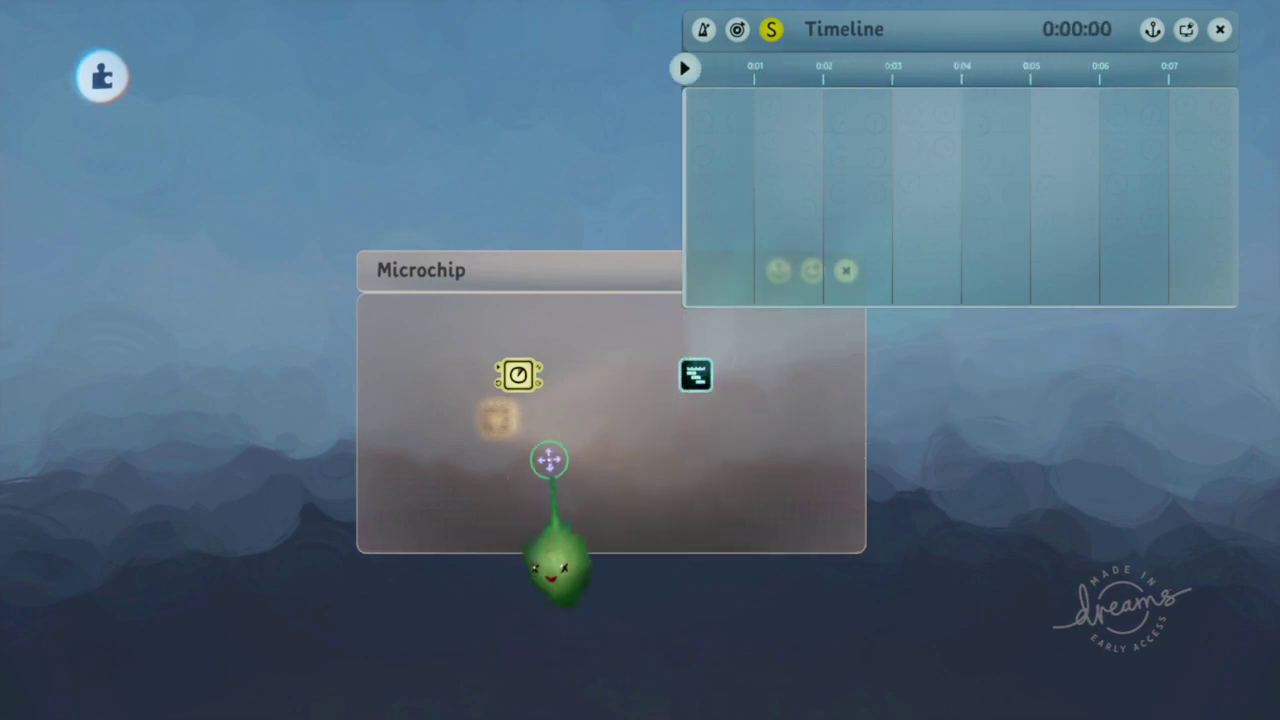
Step: Wire the Timer gadget's output port back to the Timeline's playhead and reopen the Timer's settings
{"action": "middle_click_drag", "start_coordinate": [549, 460], "coordinate": [541, 383]}
{"action": "left_click_drag", "start_coordinate": [533, 391], "coordinate": [727, 287]}
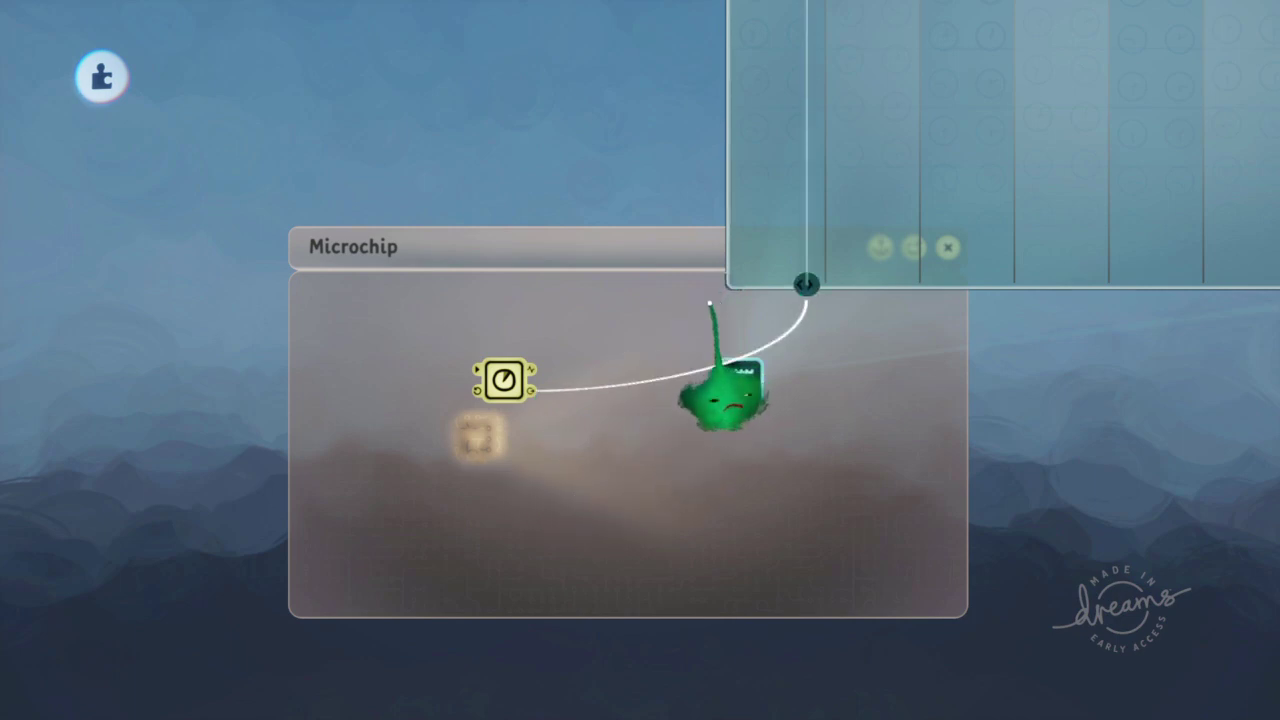
{"action": "left_click", "coordinate": [505, 379]}
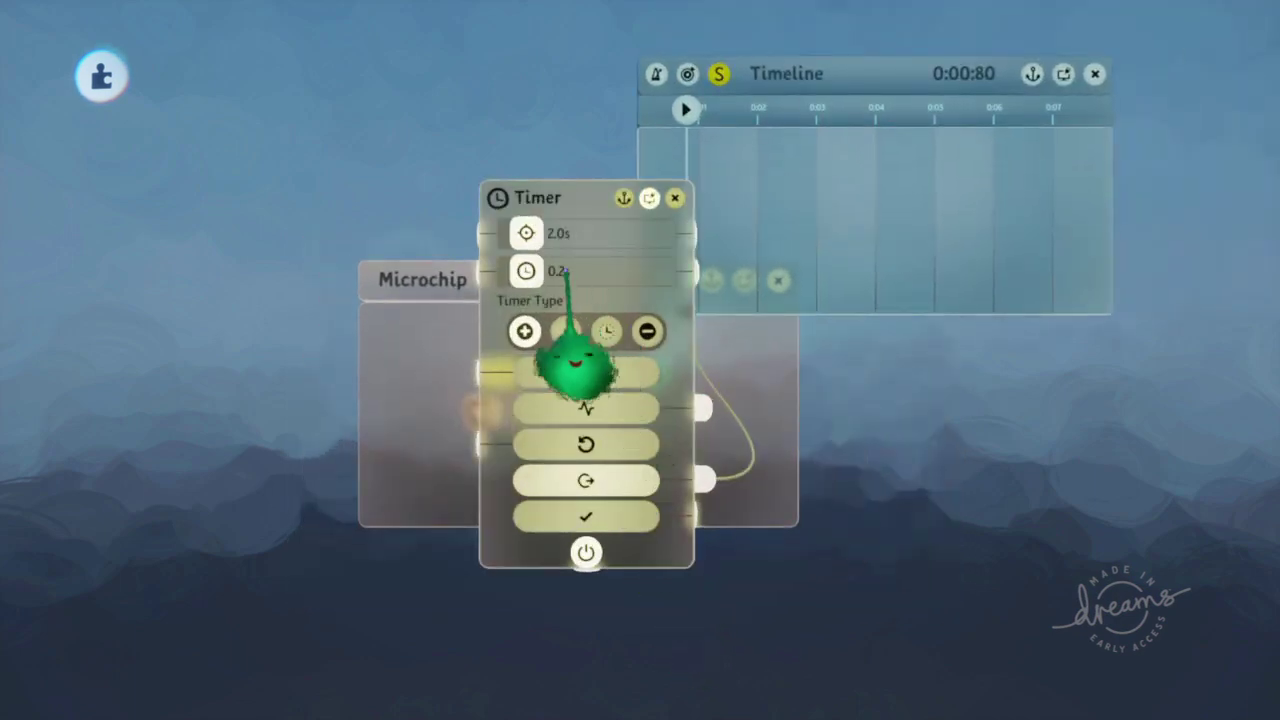
Step: Reset the Timer's current time to 0.0 s and run time to test it driving the Timeline's playhead
{"action": "left_click_drag", "start_coordinate": [567, 271], "coordinate": [505, 276]}
{"action": "middle_click_drag", "start_coordinate": [931, 431], "coordinate": [1006, 449]}
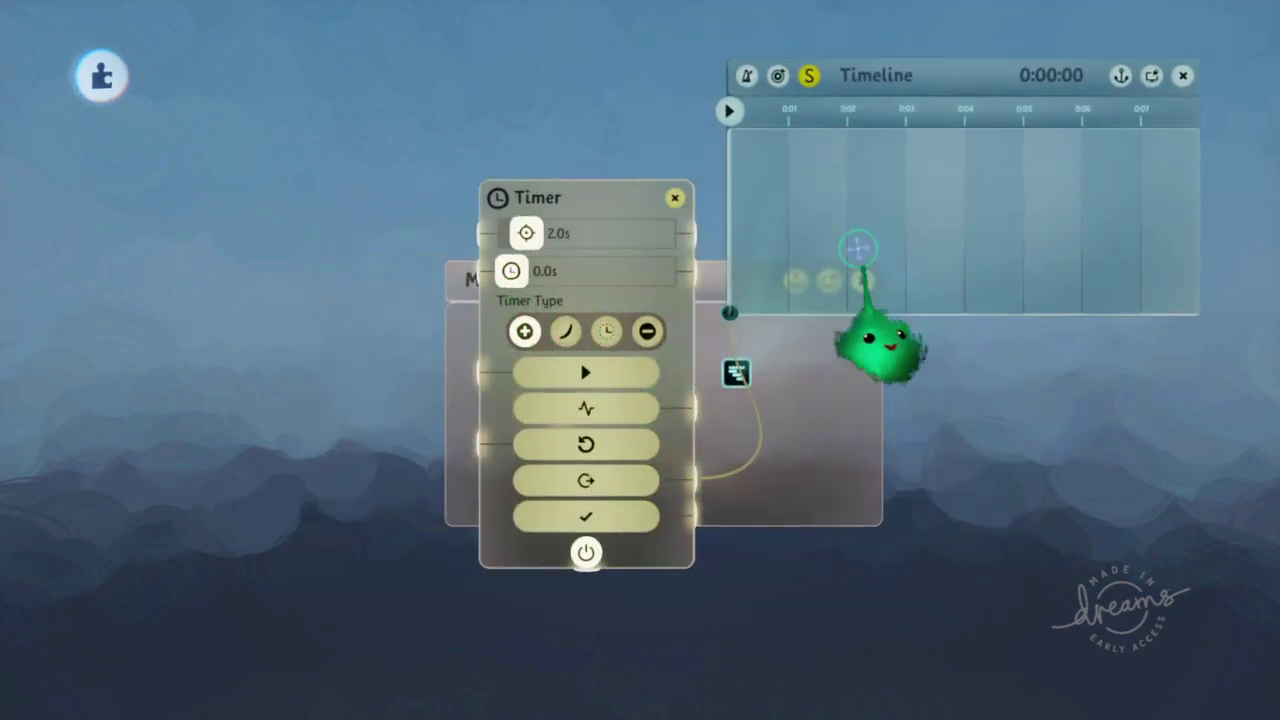
{"action": "left_click", "coordinate": [1077, 351]}
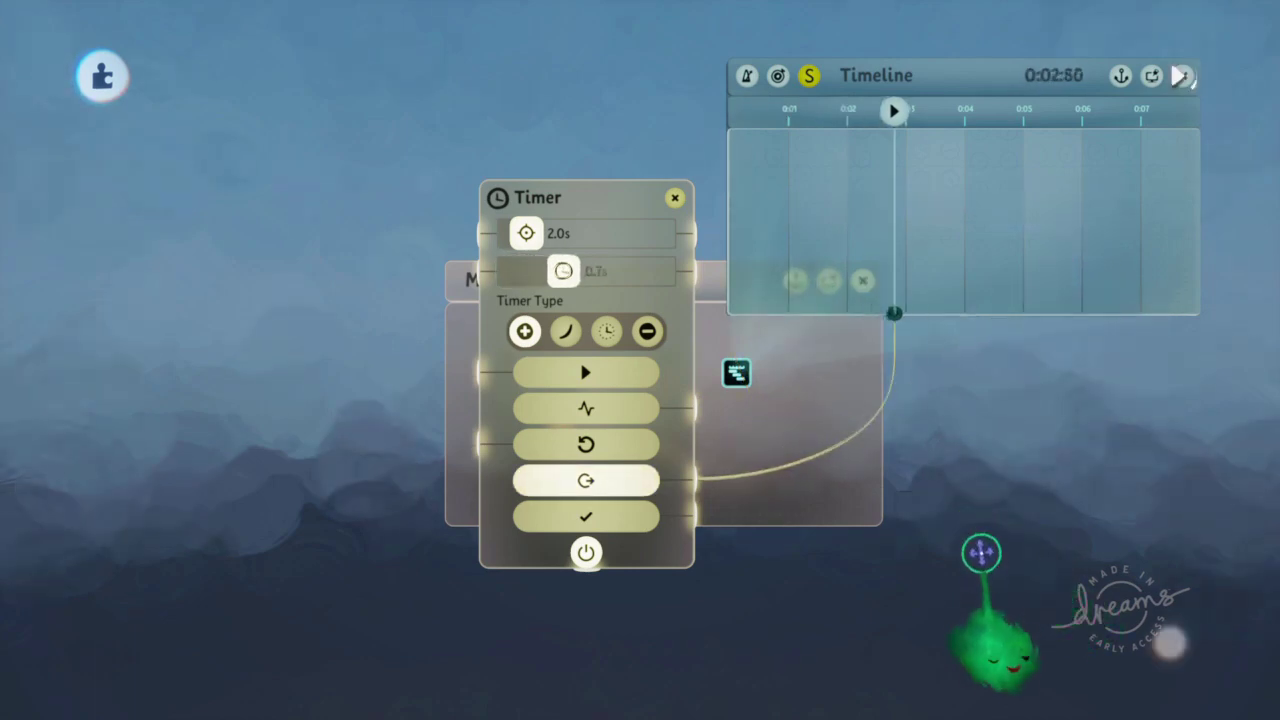
Step: Move the Timer's settings clear of the Value Slider and rescale the Timeline so its full length fits beside them
{"action": "left_click_drag", "start_coordinate": [590, 432], "coordinate": [826, 412]}
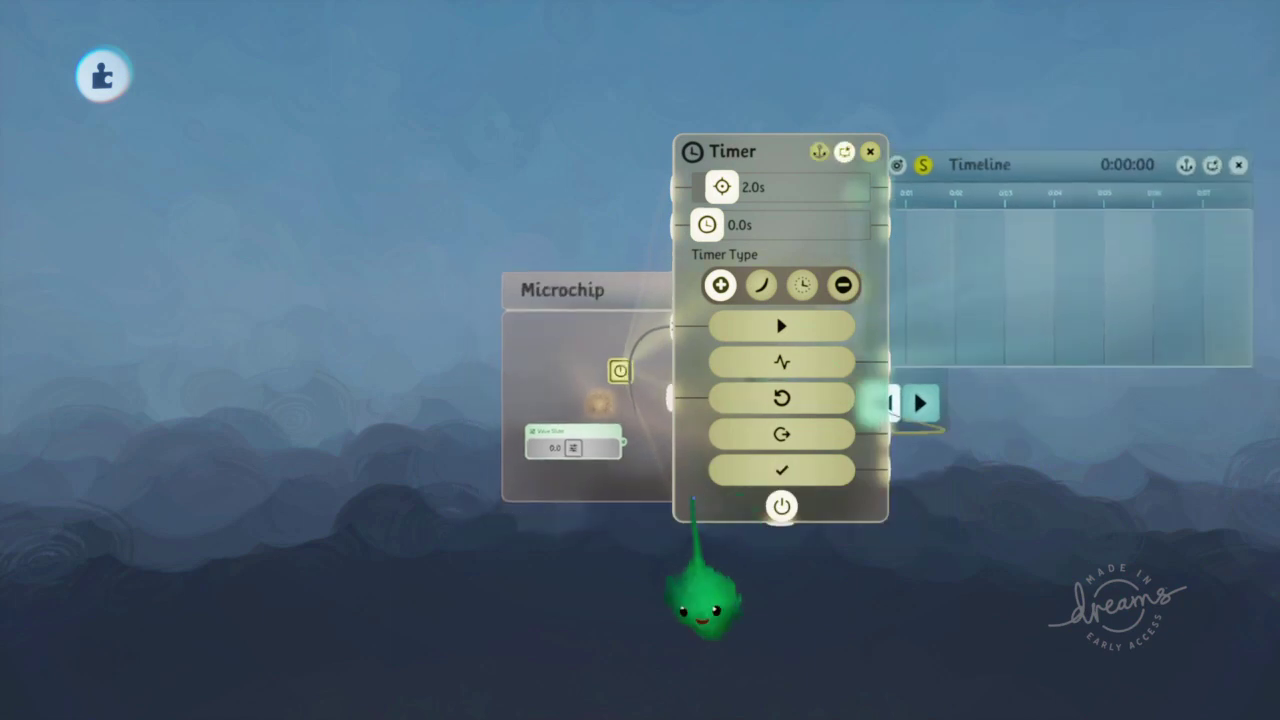
{"action": "scroll", "coordinate": [788, 429], "scroll_direction": "up", "scroll_amount": 4}
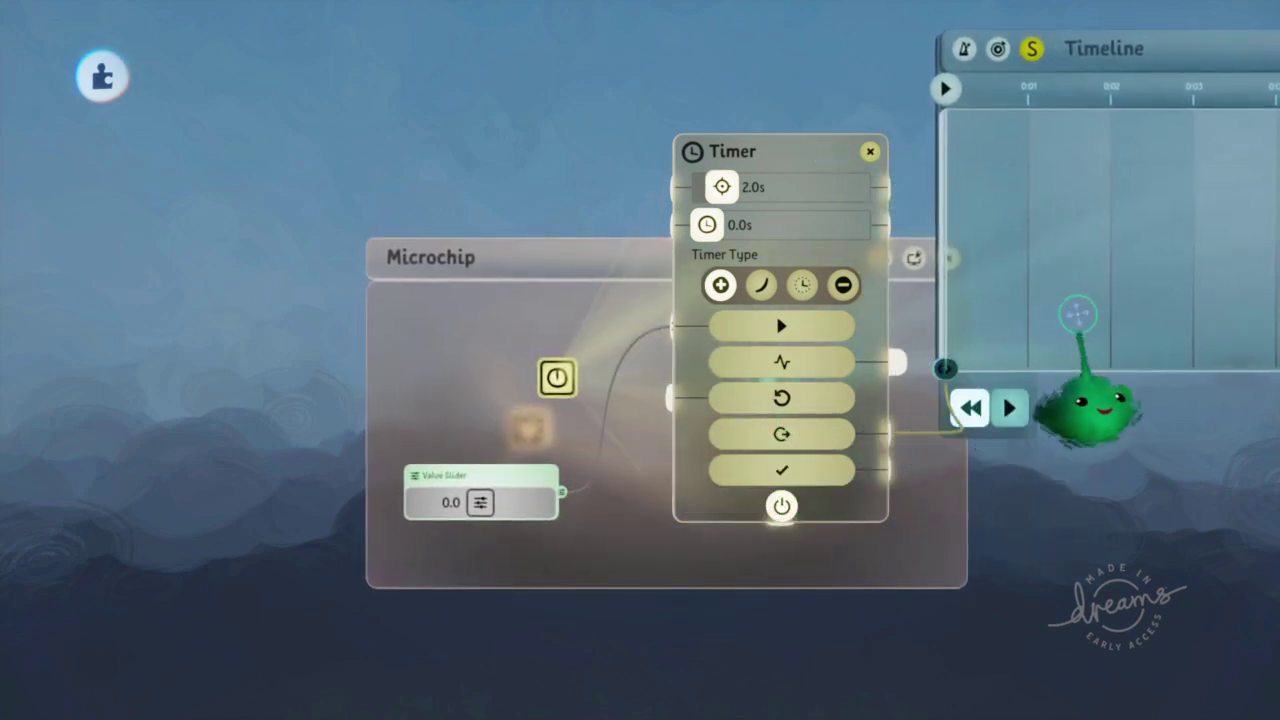
{"action": "mouse_move", "coordinate": [1136, 298]}
{"action": "left_mouse_down"}
{"action": "mouse_move", "coordinate": [1121, 276]}
{"action": "mouse_move", "coordinate": [1143, 274]}
{"action": "left_mouse_up"}
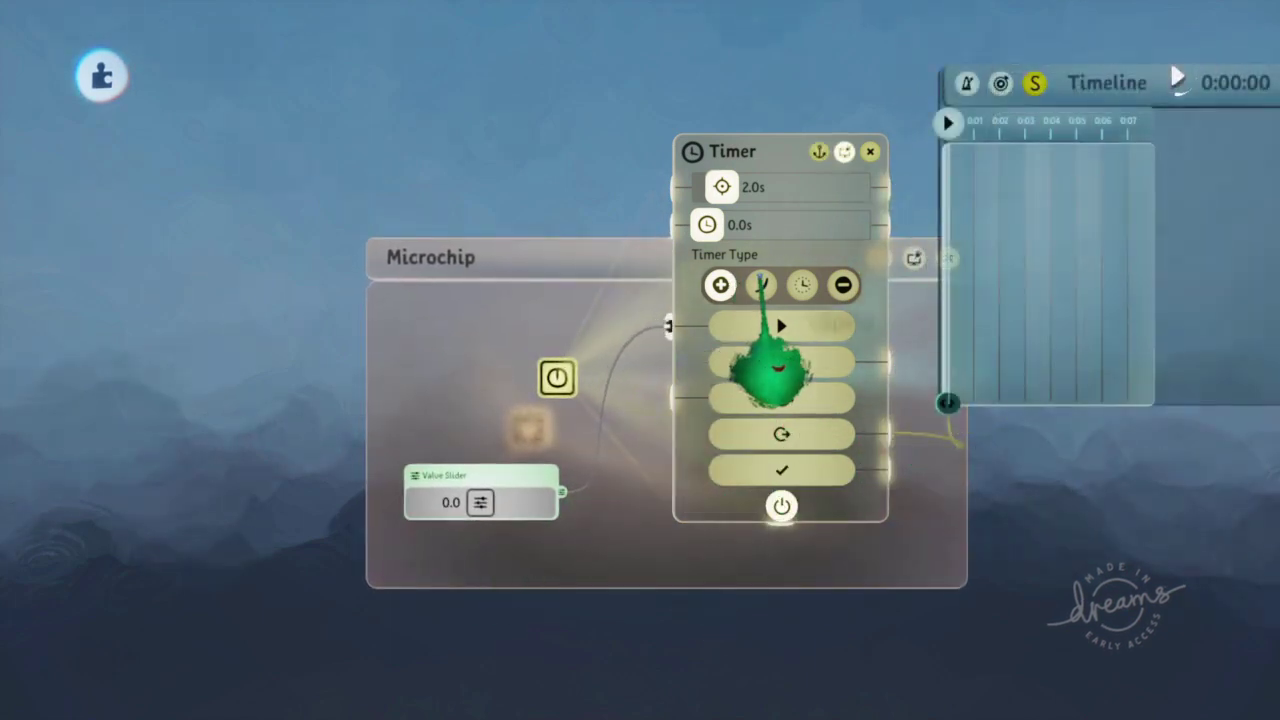
Step: Set the Timer to the curve-icon timer type and test it with the Value Slider at 0.2
{"action": "left_click", "coordinate": [761, 285]}
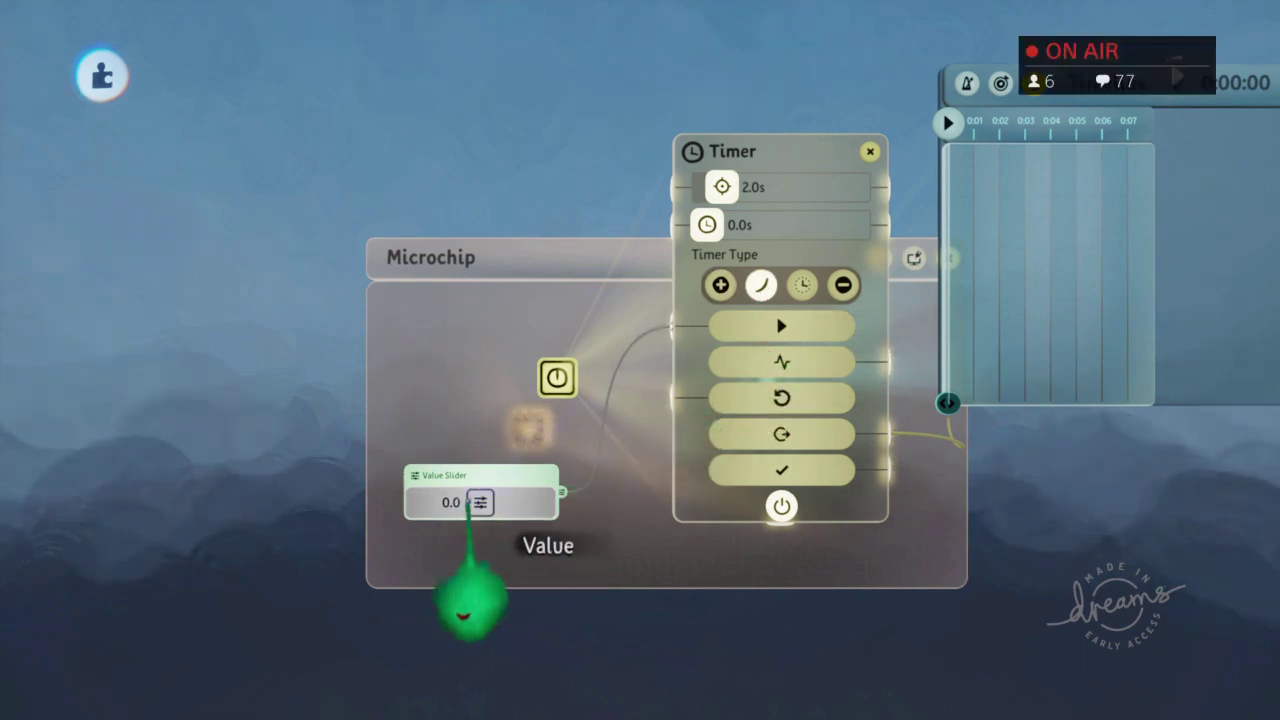
{"action": "left_click_drag", "start_coordinate": [480, 507], "coordinate": [445, 502]}
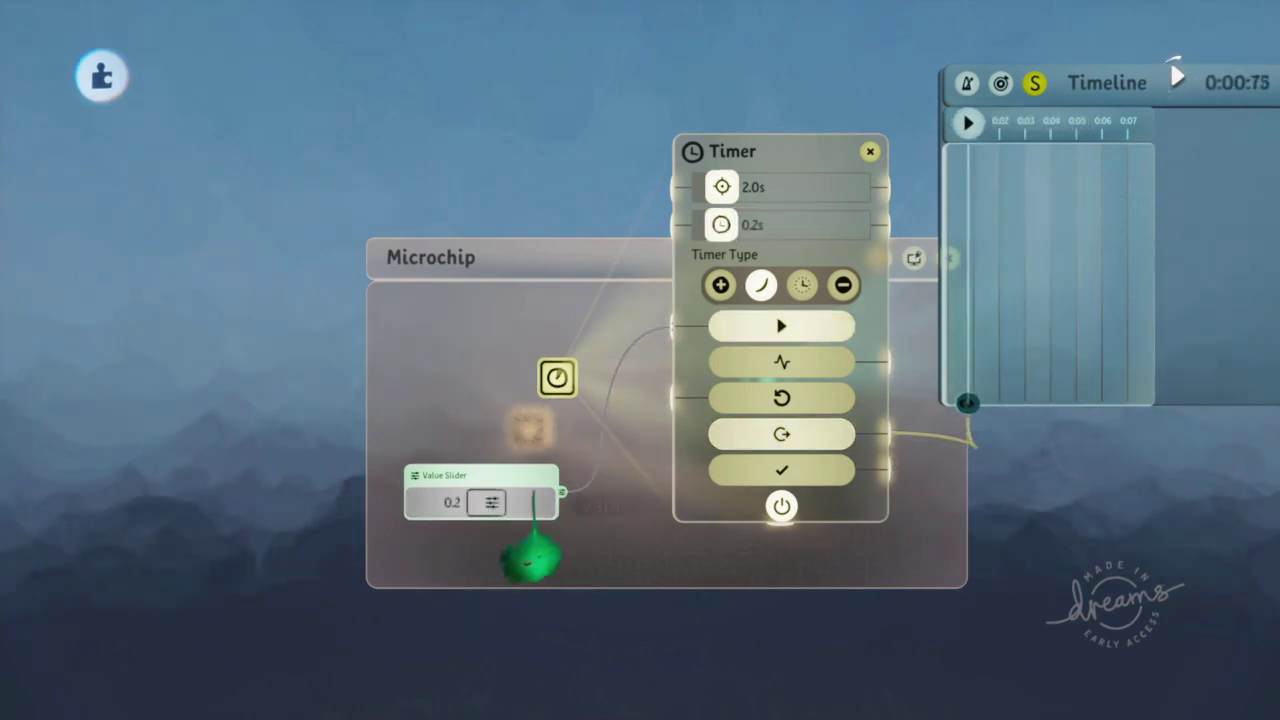
Step: Set the Timer to the clock-icon timer type and test it with the Value Slider at 1.0 and 0.2, ending at 0.0
{"action": "left_click", "coordinate": [801, 285]}
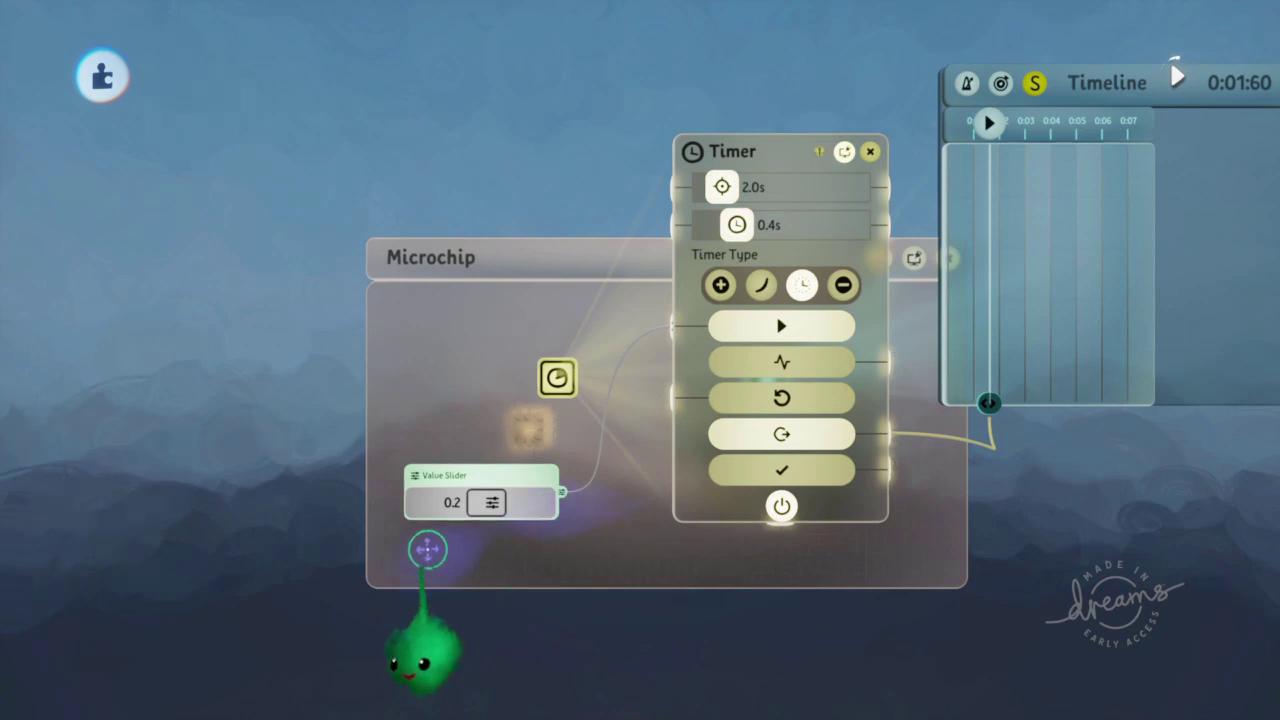
{"action": "left_click_drag", "start_coordinate": [491, 502], "coordinate": [680, 510]}
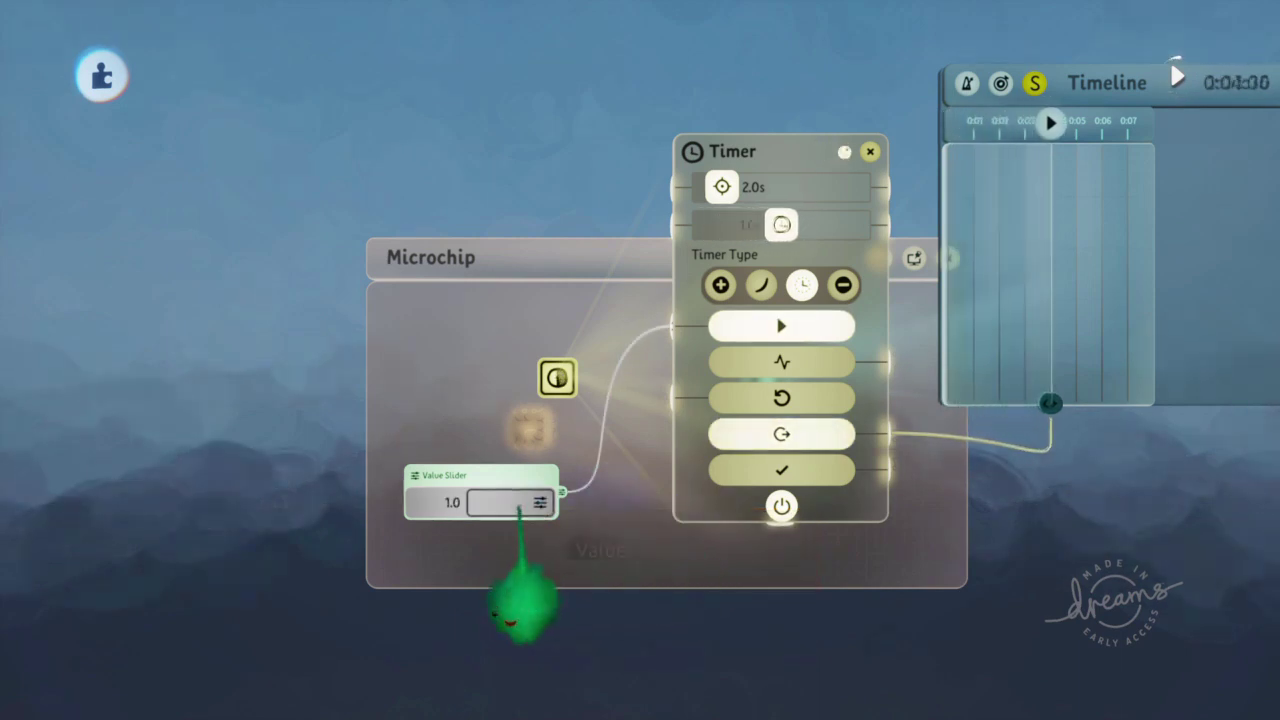
{"action": "left_click_drag", "start_coordinate": [519, 508], "coordinate": [488, 508]}
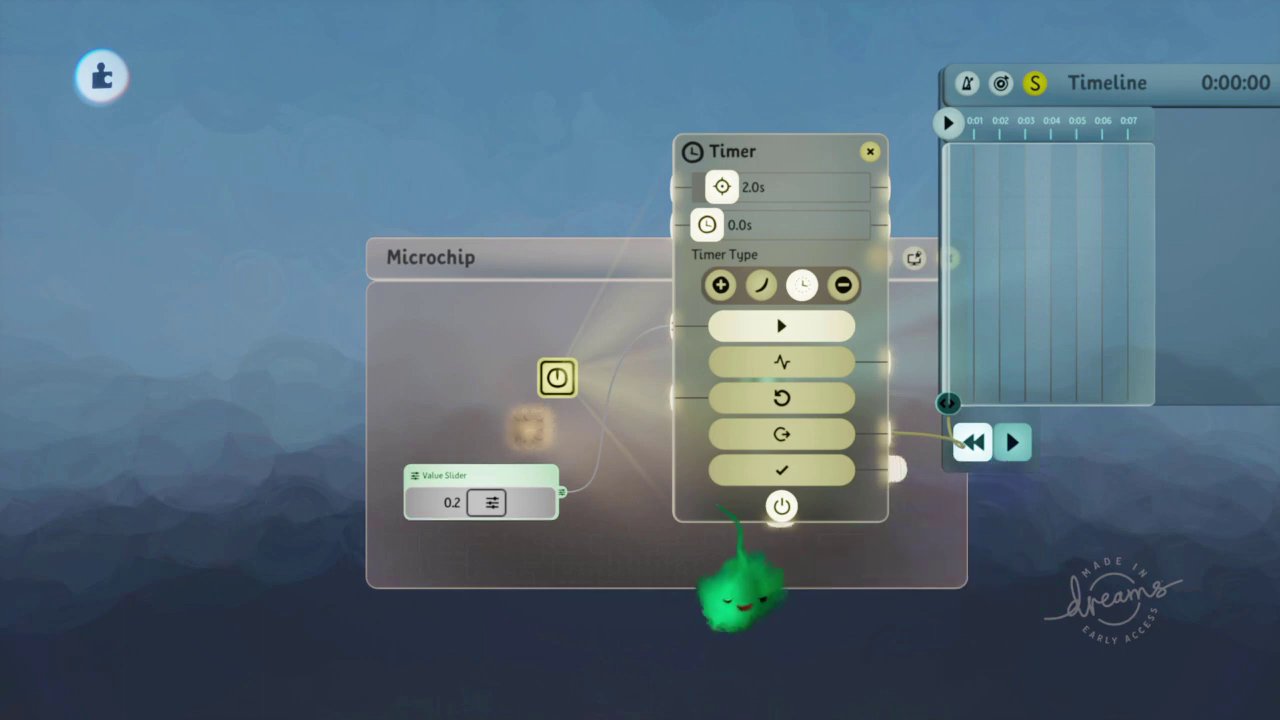
{"action": "left_click_drag", "start_coordinate": [484, 503], "coordinate": [700, 540]}
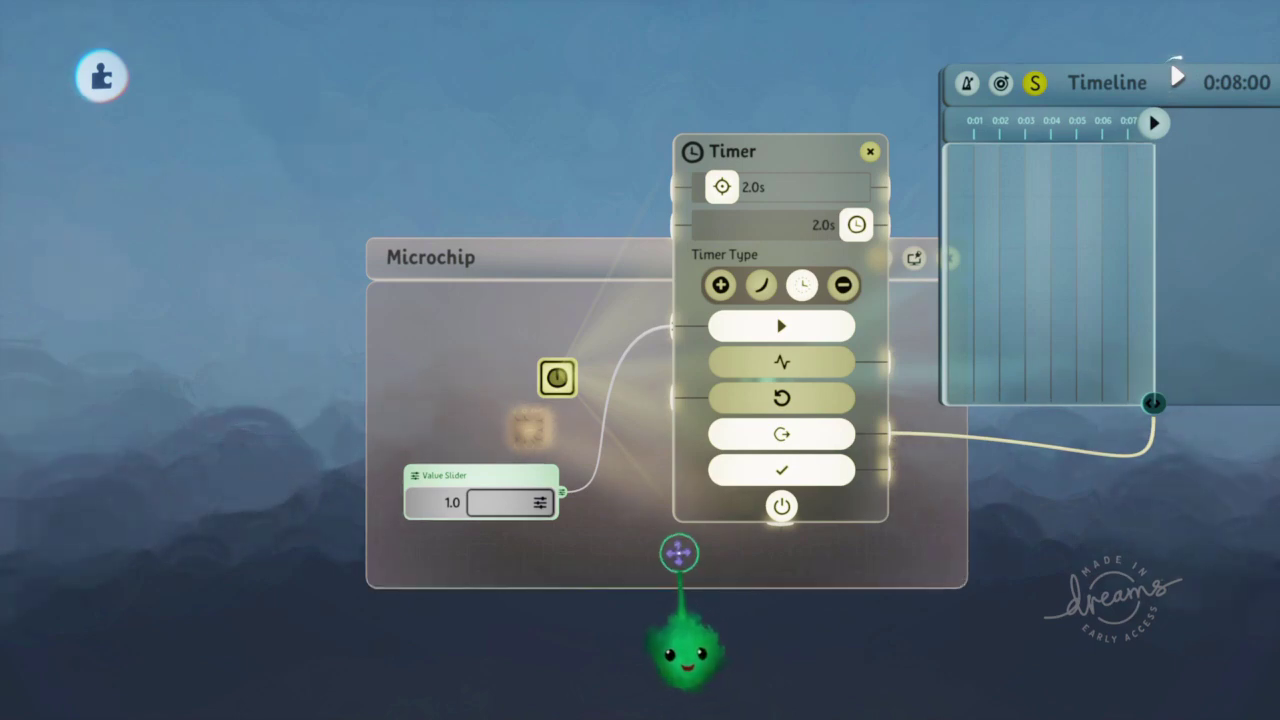
{"action": "left_click_drag", "start_coordinate": [540, 502], "coordinate": [478, 502]}
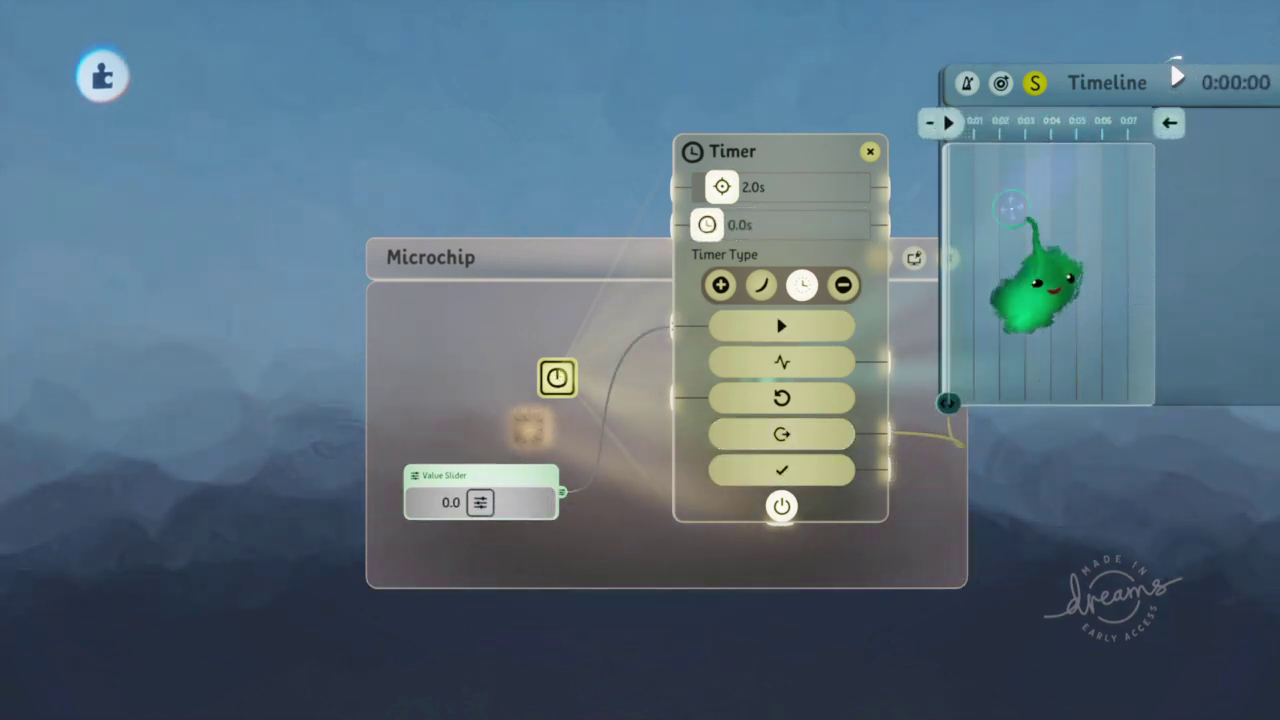
{"action": "left_click", "coordinate": [895, 469]}
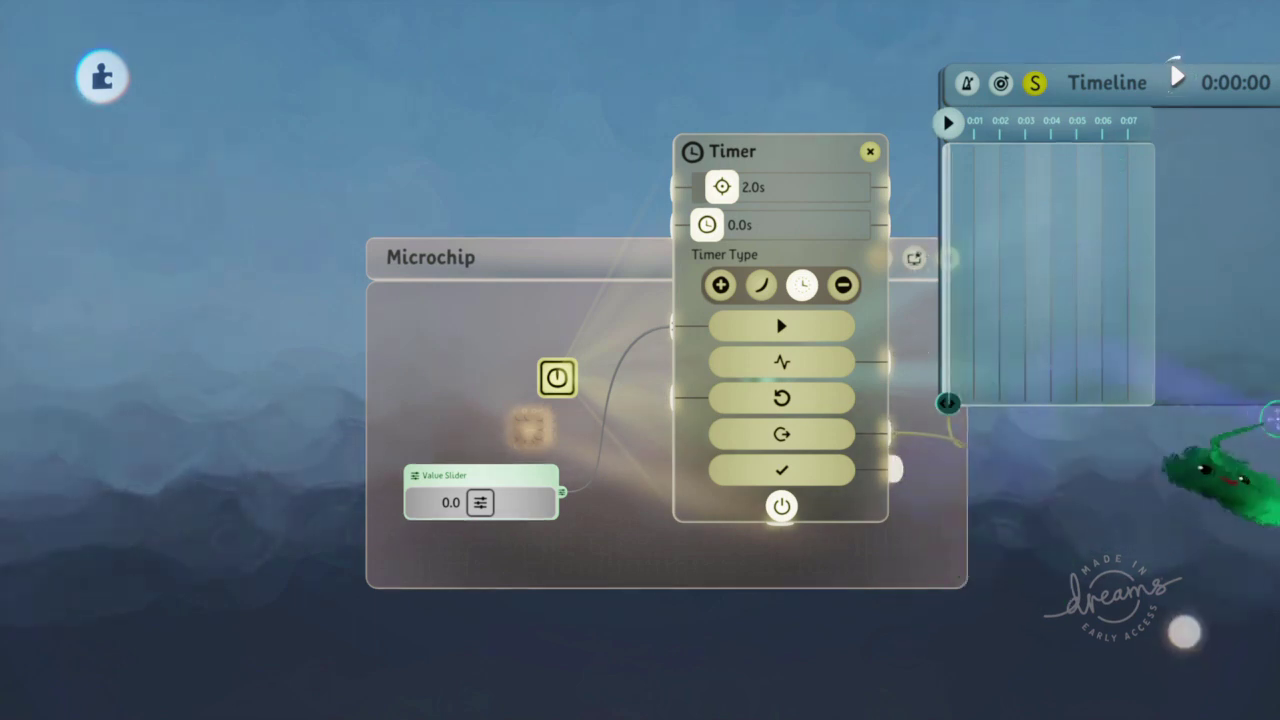
{"action": "left_click_drag", "start_coordinate": [1272, 418], "coordinate": [83, 534]}
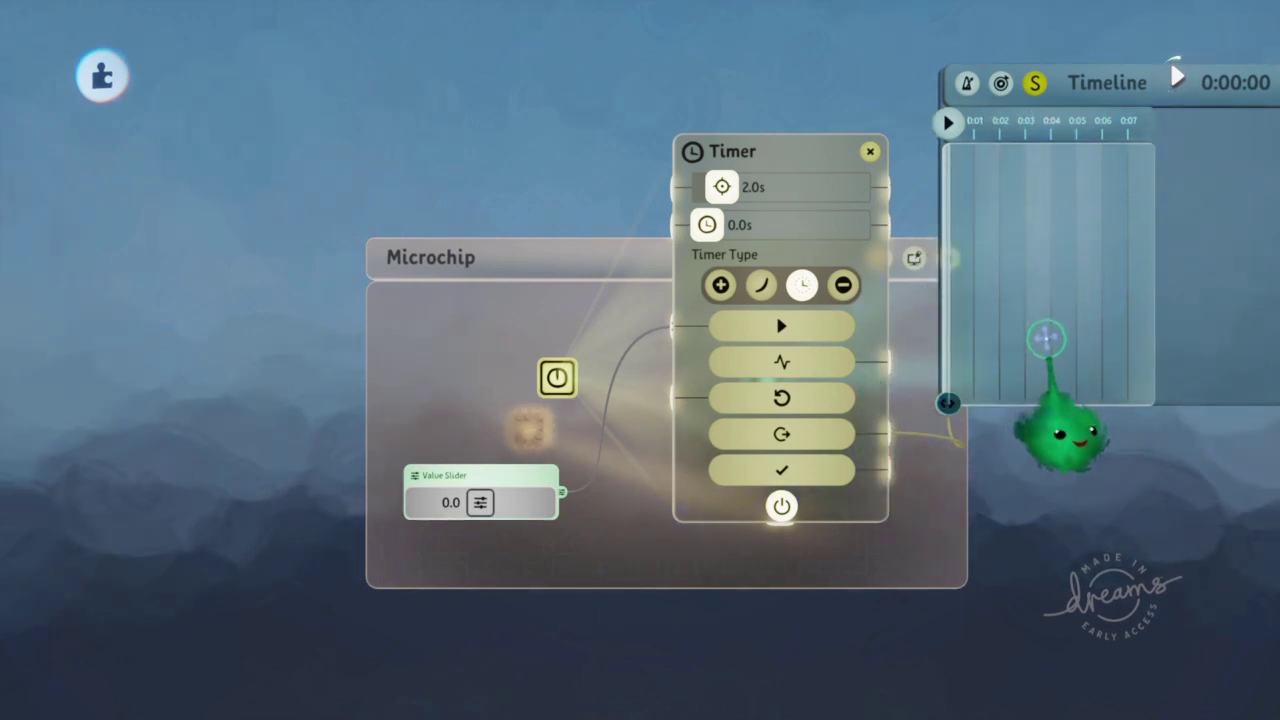
{"action": "left_click_drag", "start_coordinate": [1046, 338], "coordinate": [787, 375]}
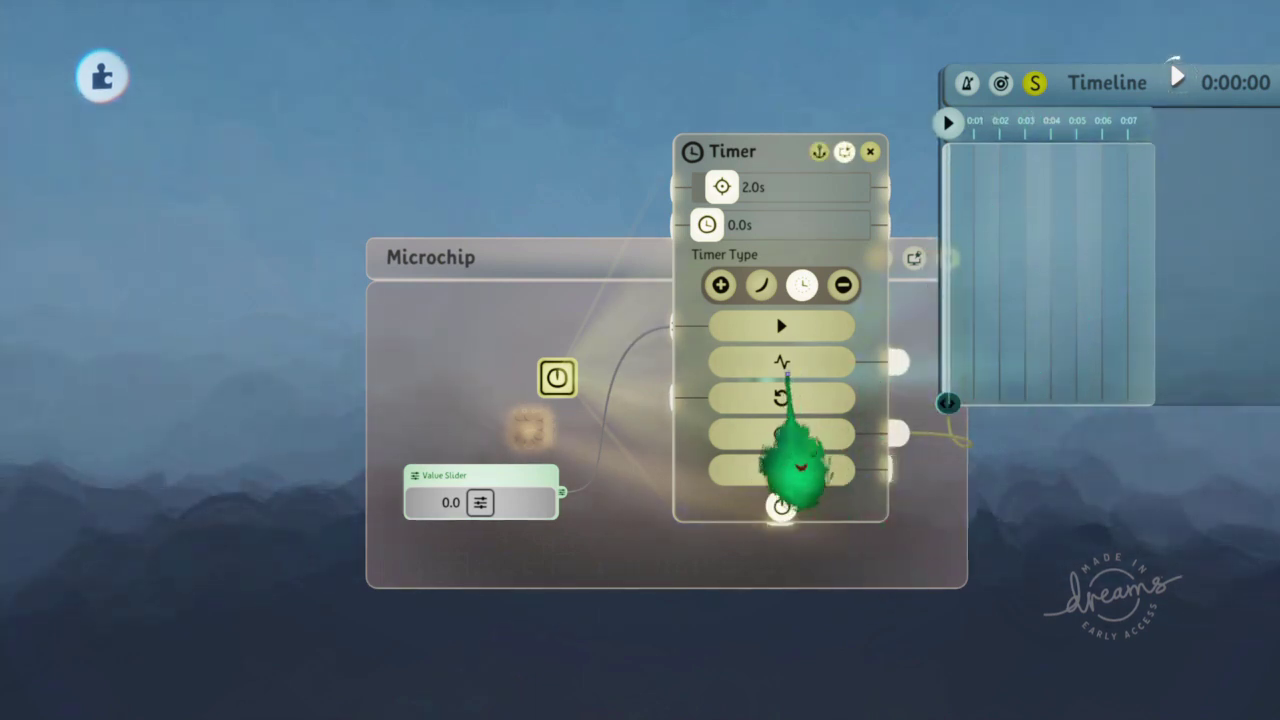
{"action": "left_click", "coordinate": [643, 140]}
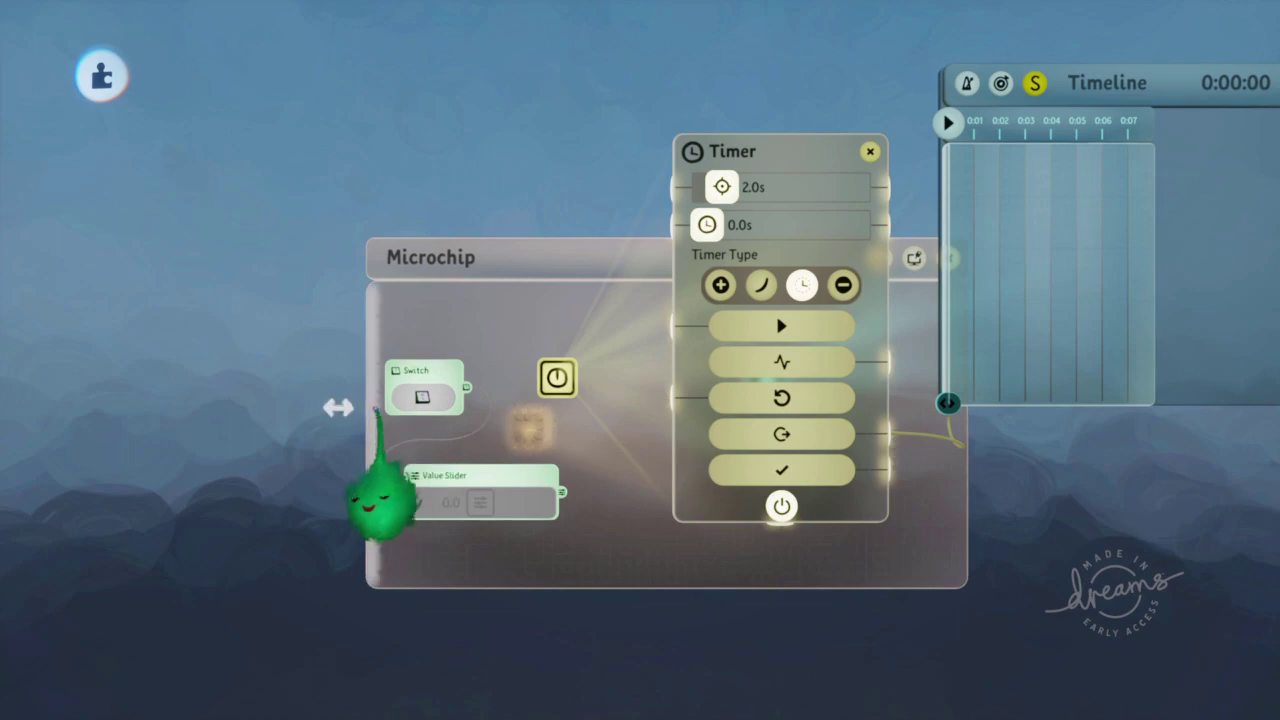
Step: Widen the microchip canvas, move the Switch farther from the Timer gadget and close the Timer's settings
{"action": "left_click_drag", "start_coordinate": [376, 408], "coordinate": [268, 423]}
{"action": "scroll", "coordinate": [440, 478], "scroll_direction": "up", "scroll_amount": 5}
{"action": "scroll", "coordinate": [486, 463], "scroll_direction": "down", "scroll_amount": 2}
{"action": "middle_click_drag", "start_coordinate": [486, 463], "coordinate": [491, 387]}
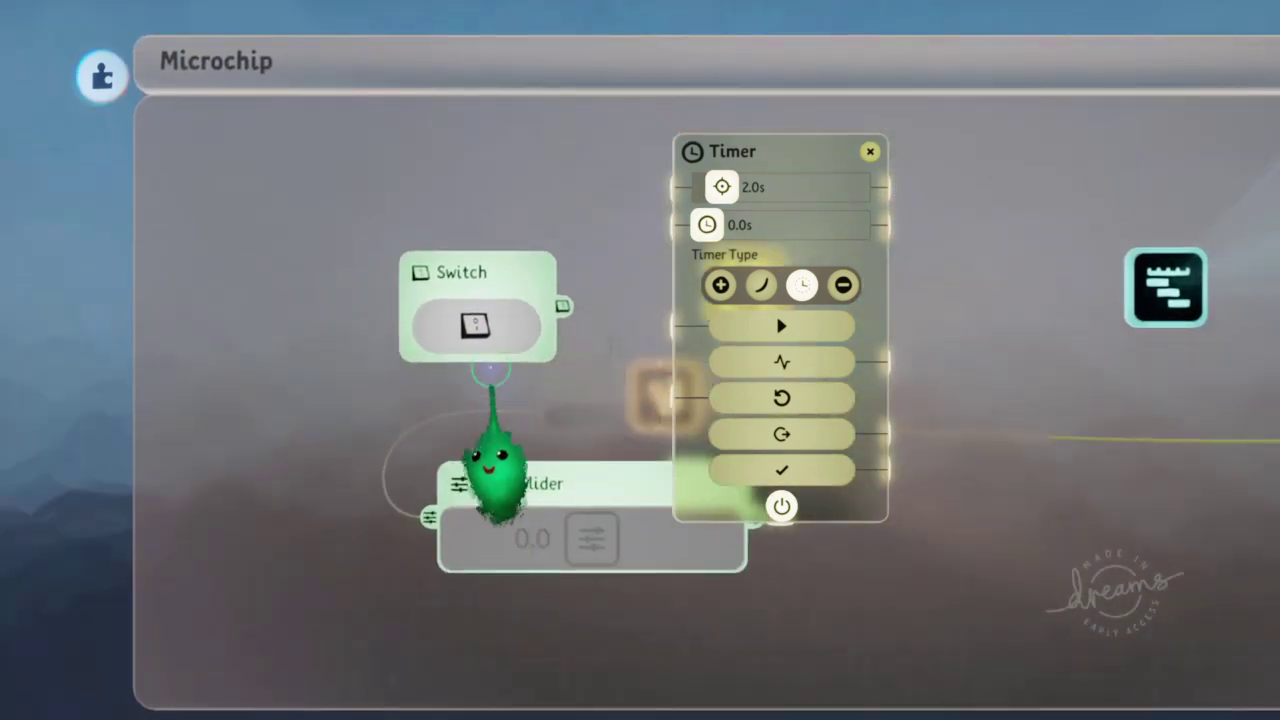
{"action": "left_click_drag", "start_coordinate": [501, 325], "coordinate": [342, 337]}
{"action": "left_click_drag", "start_coordinate": [784, 322], "coordinate": [822, 416]}
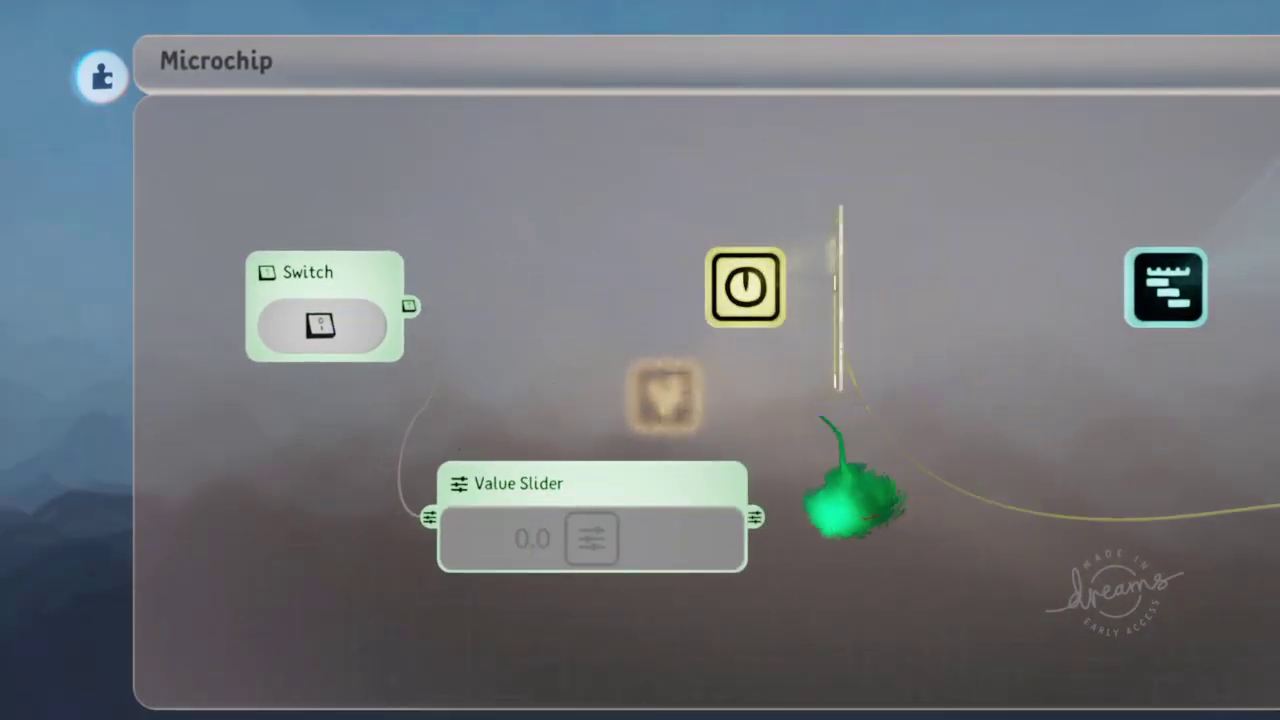
Step: Set the Switch's off value to -0.4 and its on value to 0.6 in its settings
{"action": "left_click", "coordinate": [357, 307]}
{"action": "left_click_drag", "start_coordinate": [633, 320], "coordinate": [784, 346]}
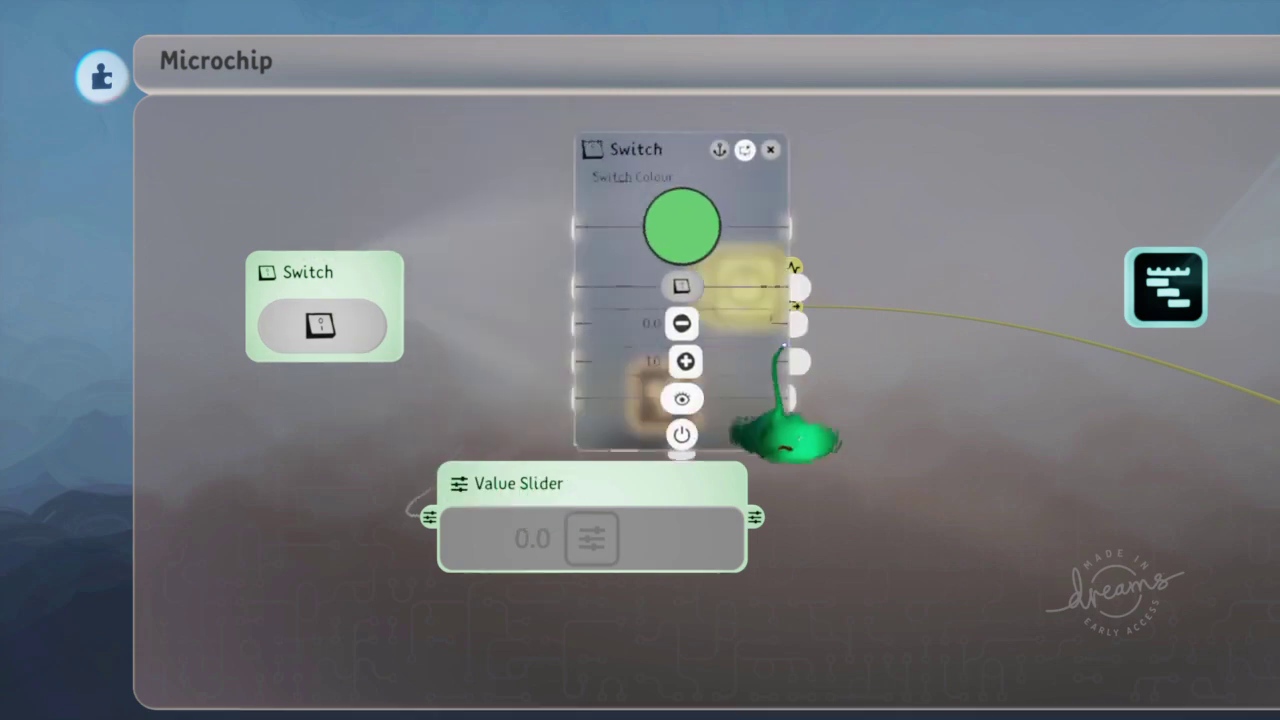
{"action": "left_click", "coordinate": [985, 384]}
{"action": "left_click", "coordinate": [985, 384]}
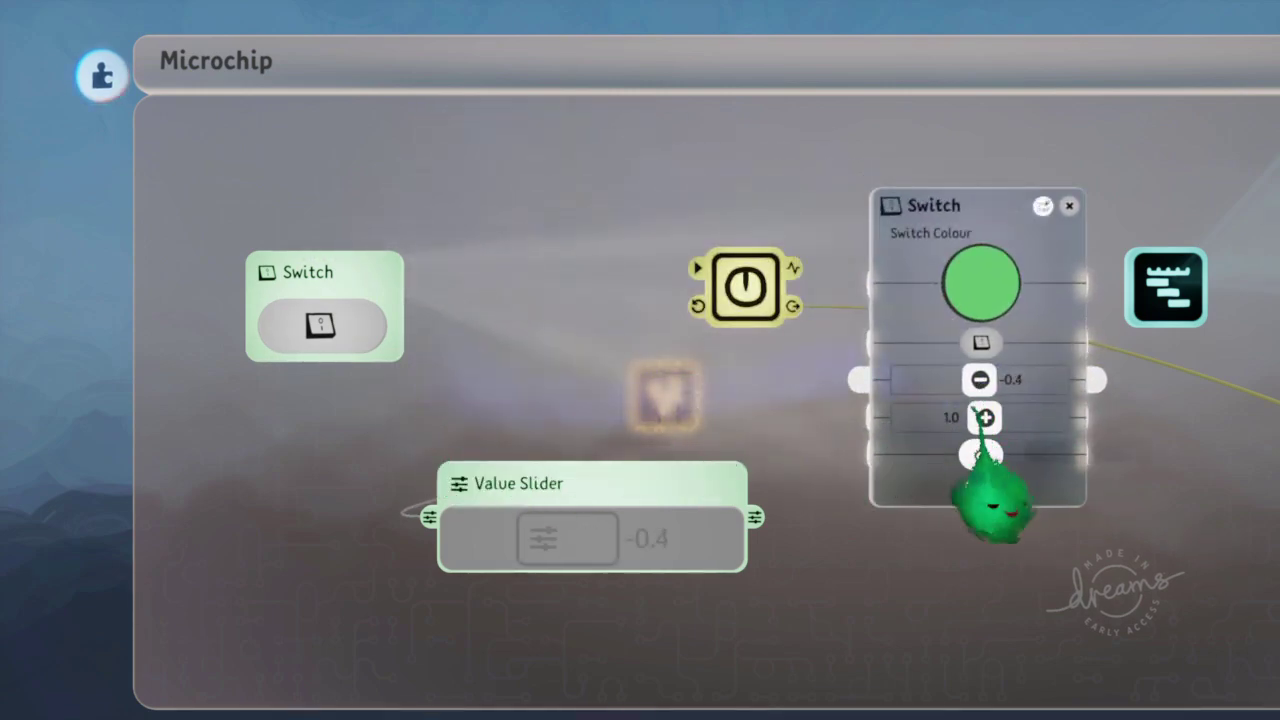
{"action": "left_click_drag", "start_coordinate": [980, 415], "coordinate": [430, 416]}
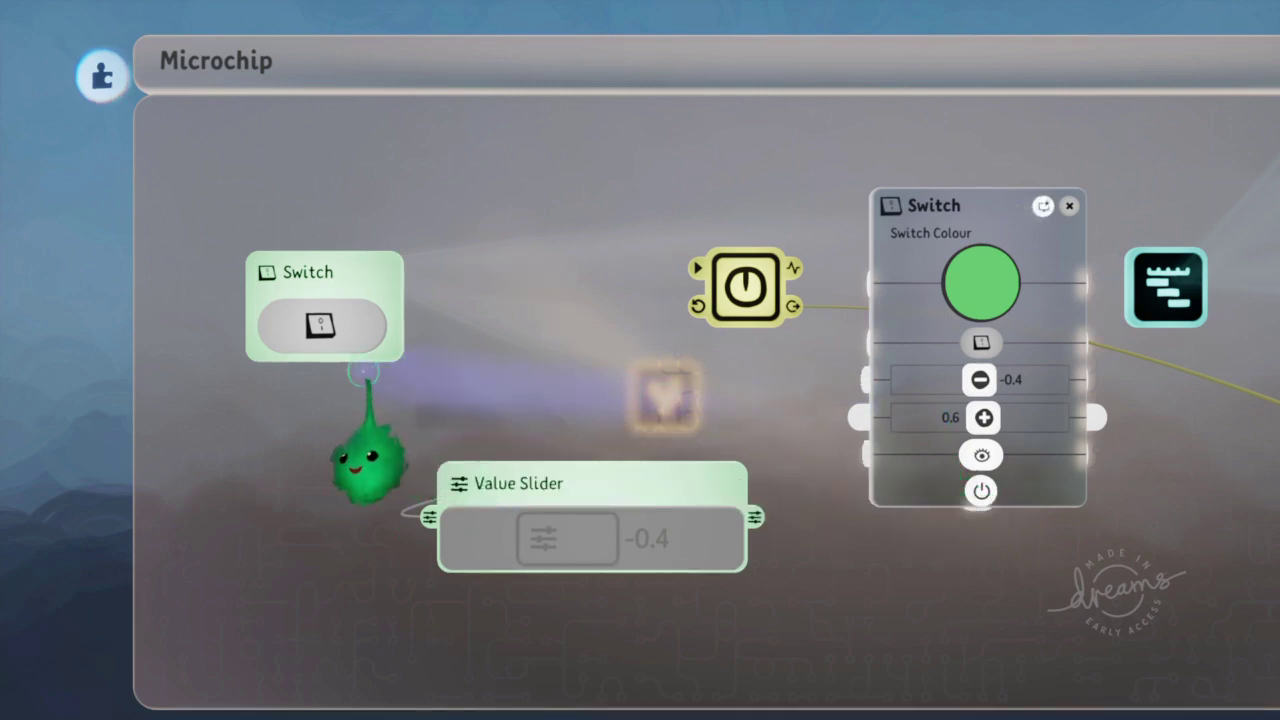
Step: Toggle the Switch on and off to test its two values on the Value Slider, and close the Switch's settings
{"action": "left_click", "coordinate": [332, 334]}
{"action": "left_click", "coordinate": [323, 334]}
{"action": "left_click", "coordinate": [320, 334]}
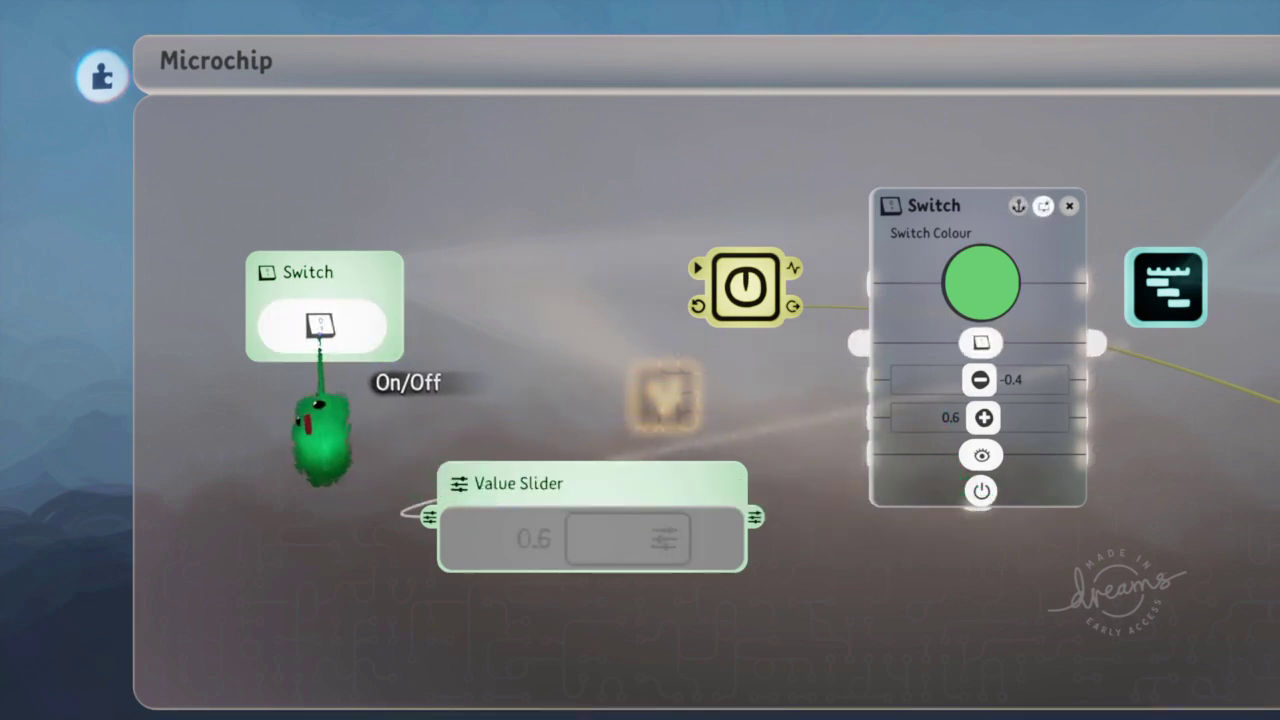
{"action": "left_click", "coordinate": [320, 334]}
{"action": "key", "text": "Escape"}
Step: Reset the Switch's on value and return its off value to 0.0, and delete the Value Slider
{"action": "left_click", "coordinate": [334, 278]}
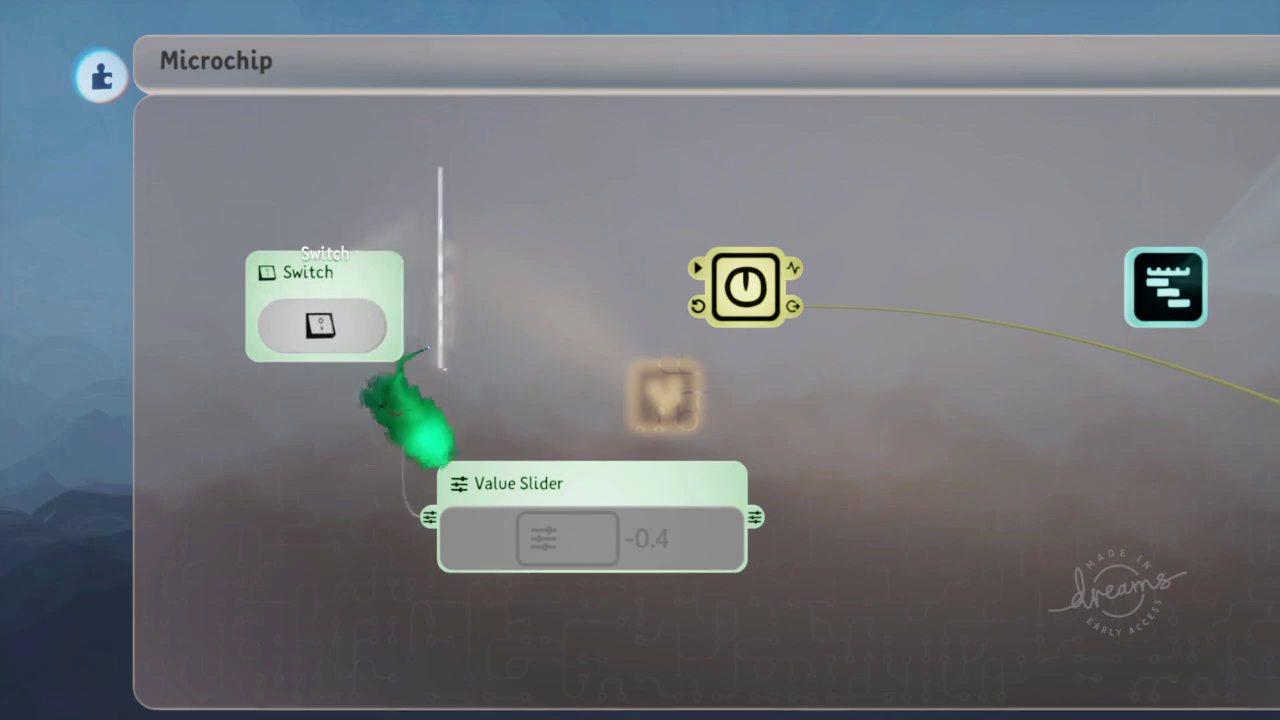
{"action": "left_click", "coordinate": [528, 345]}
{"action": "left_click", "coordinate": [524, 309]}
{"action": "key", "text": "Escape"}
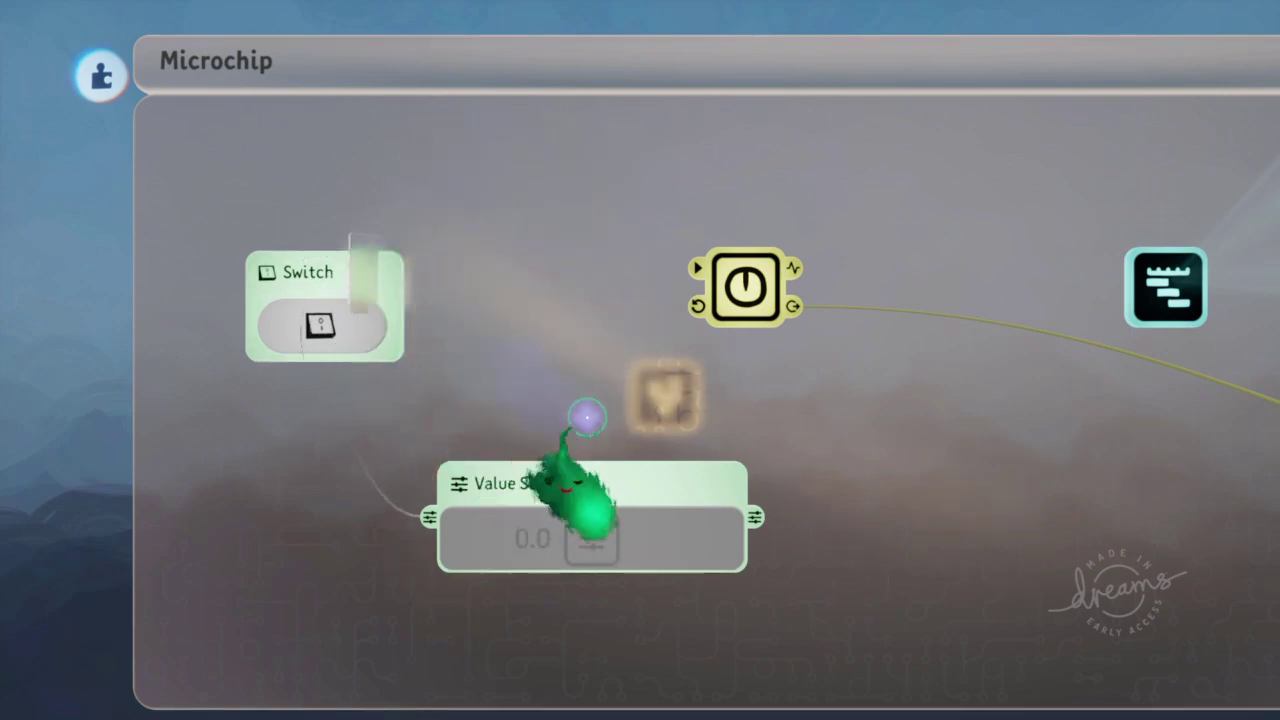
{"action": "key", "text": "Delete"}
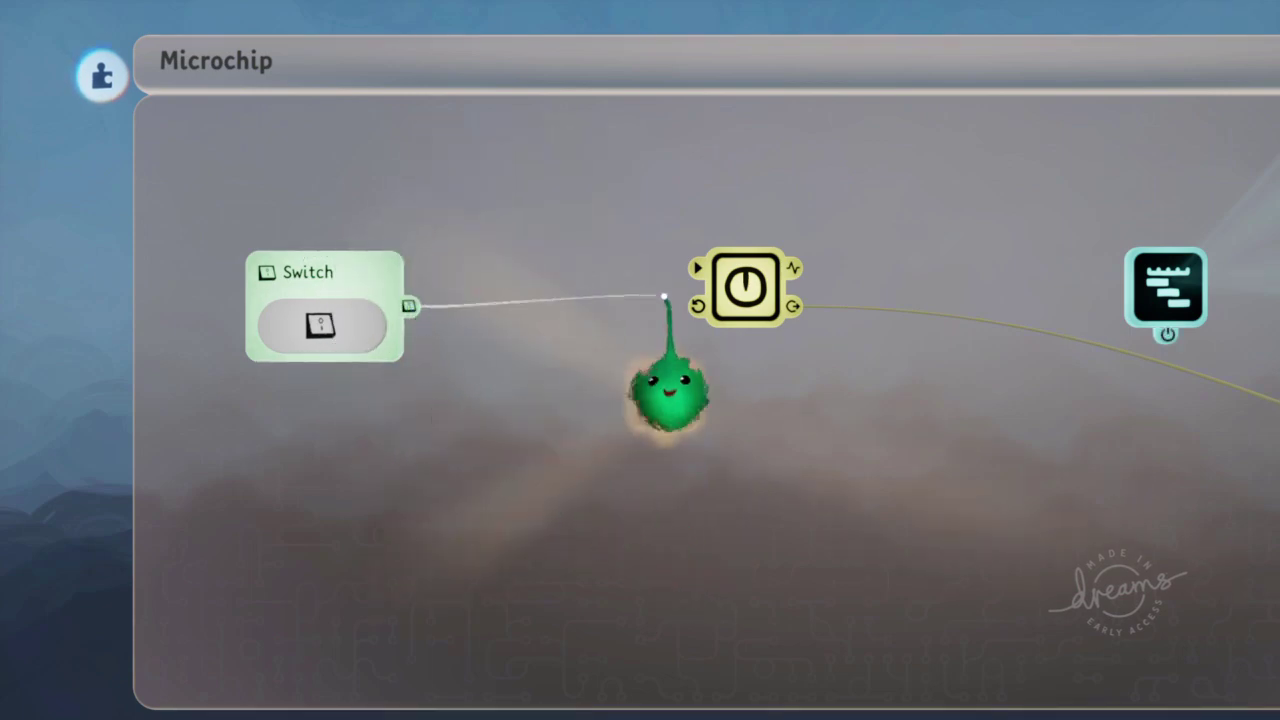
Step: Wire the Switch's output to the Timer's start input and toggle the Switch to run the Timer and Timeline
{"action": "left_click", "coordinate": [738, 300]}
{"action": "scroll", "coordinate": [665, 470], "scroll_direction": "down", "scroll_amount": 5}
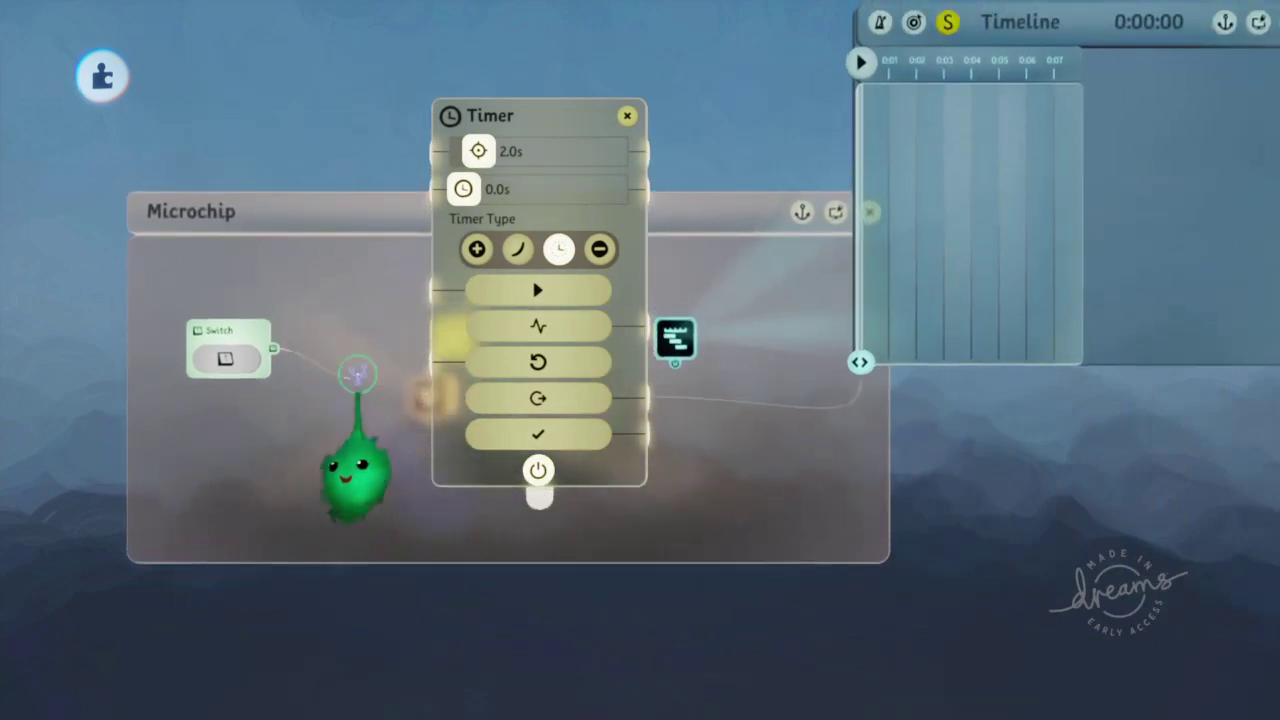
{"action": "left_click_drag", "start_coordinate": [357, 375], "coordinate": [423, 290]}
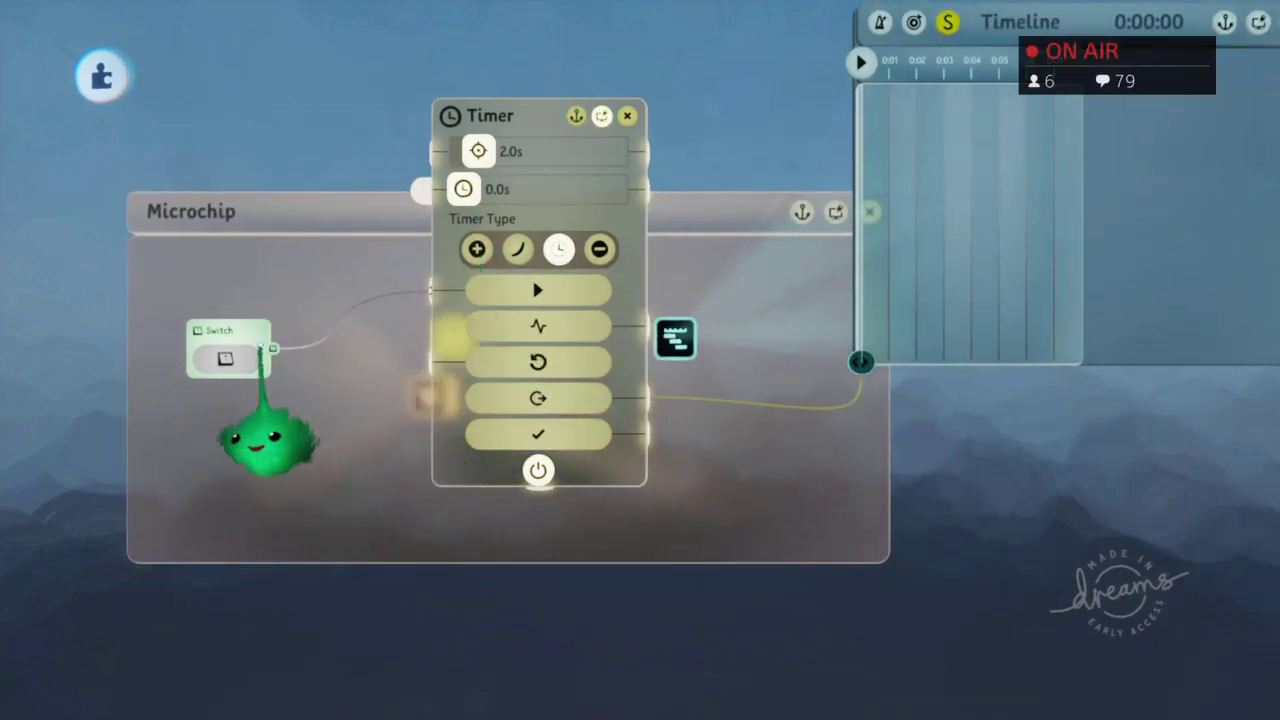
{"action": "left_click", "coordinate": [226, 358]}
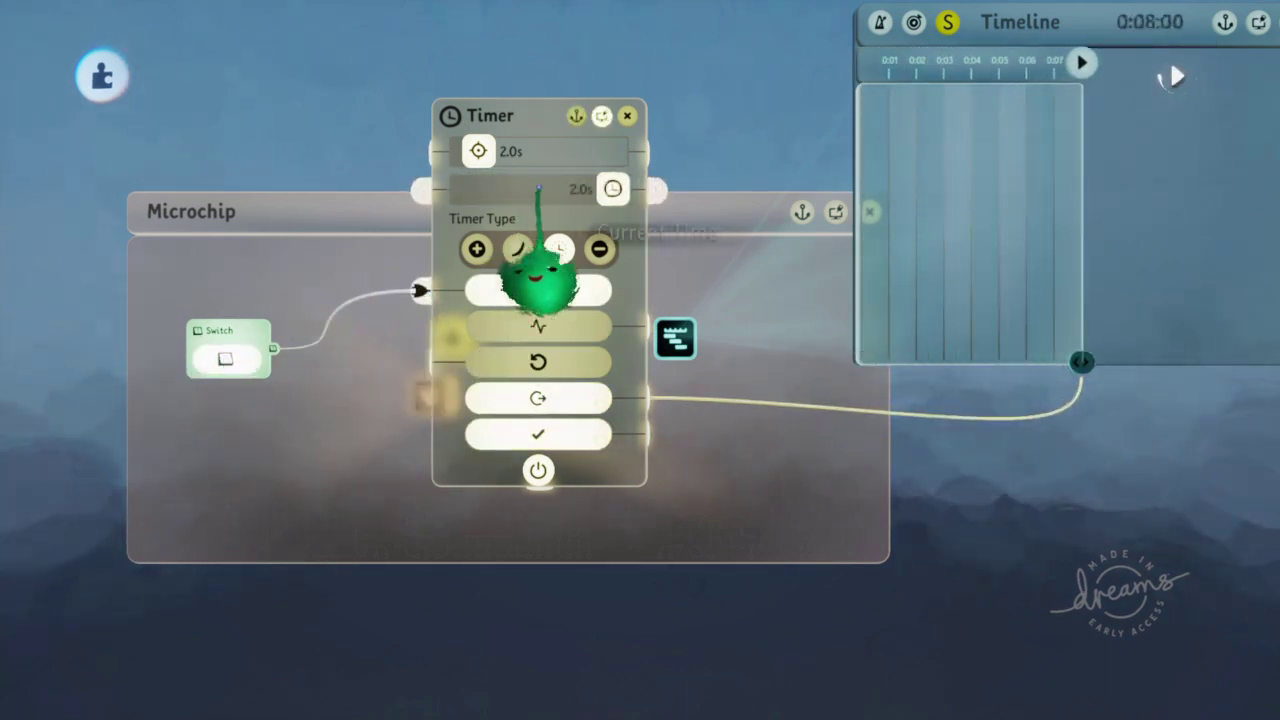
{"action": "left_click", "coordinate": [226, 358]}
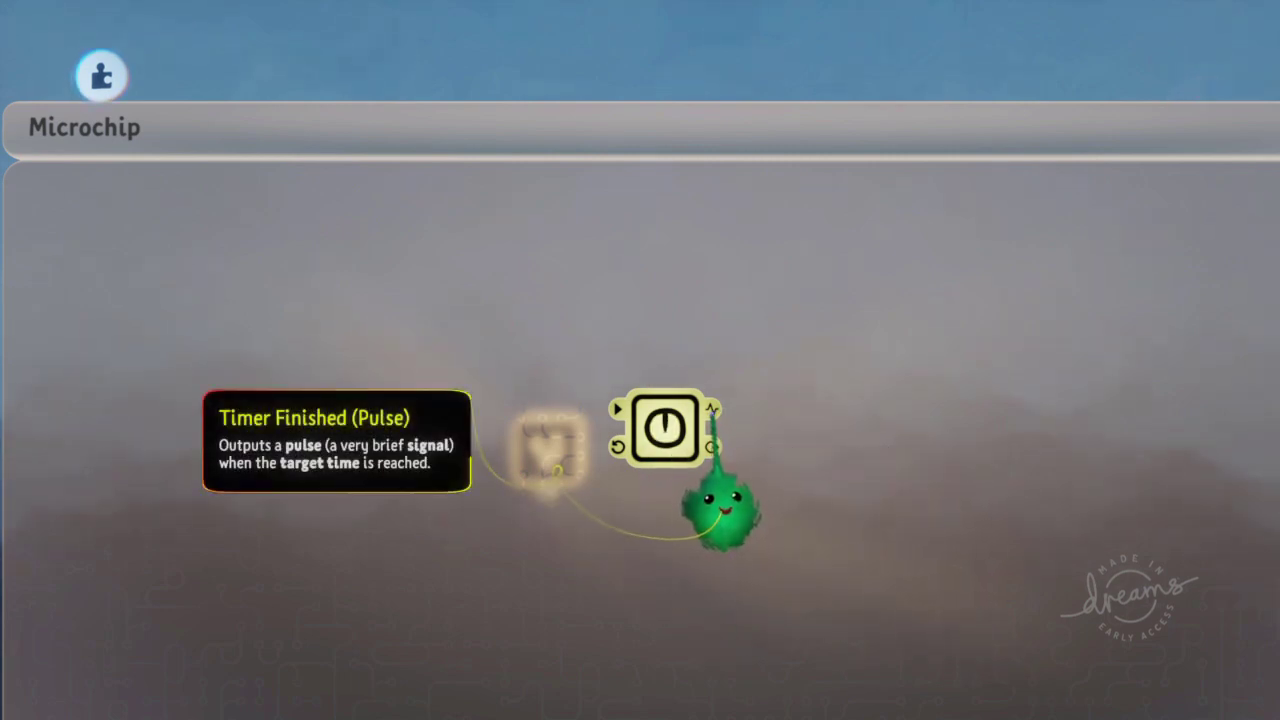
Step: Wire the Timer's Timer Finished (Pulse) output to its own Reset Timer input and set the target time to 1.7 s
{"action": "left_click_drag", "start_coordinate": [712, 447], "coordinate": [628, 482]}
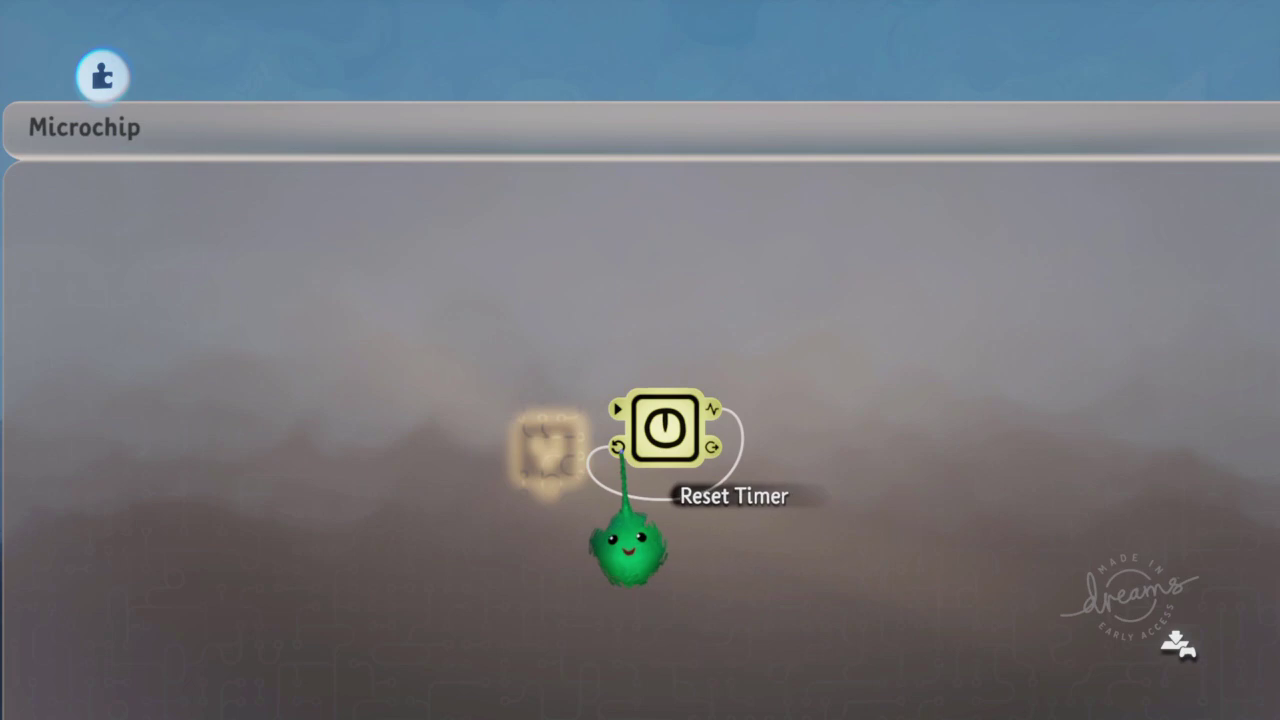
{"action": "left_click", "coordinate": [661, 460]}
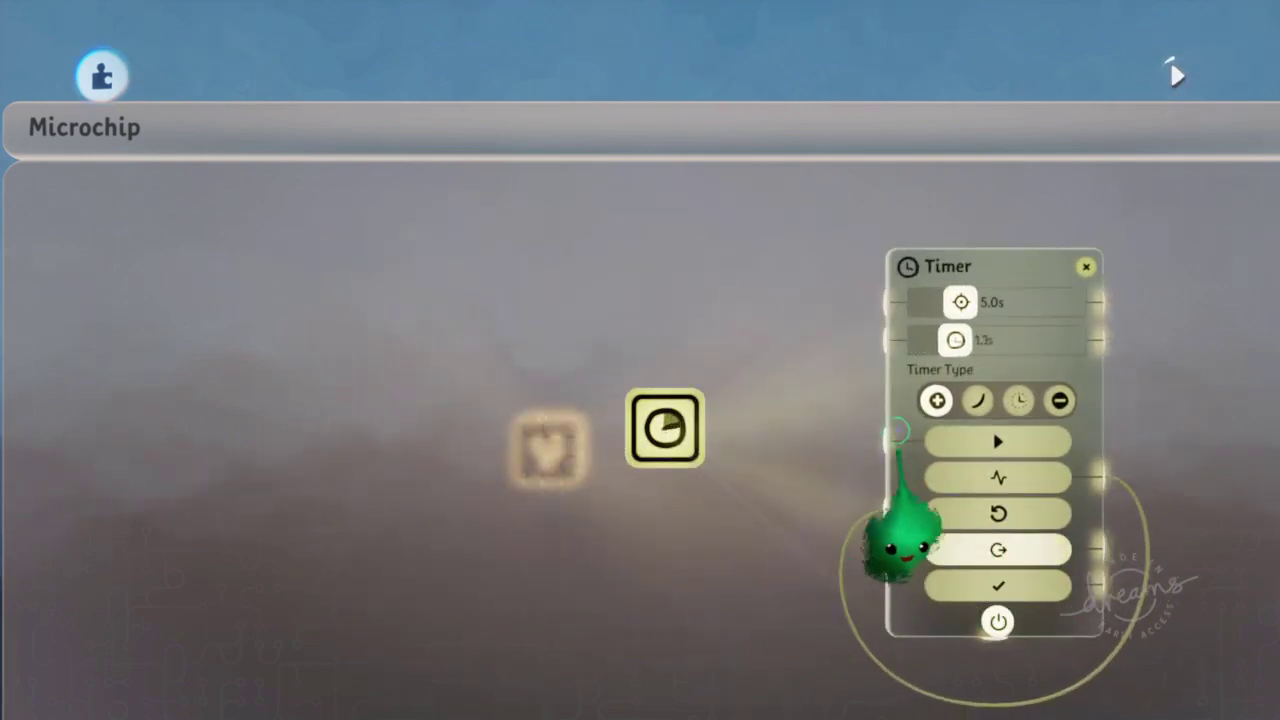
{"action": "key", "text": "Left"}
{"action": "left_click_drag", "start_coordinate": [958, 302], "coordinate": [936, 302]}
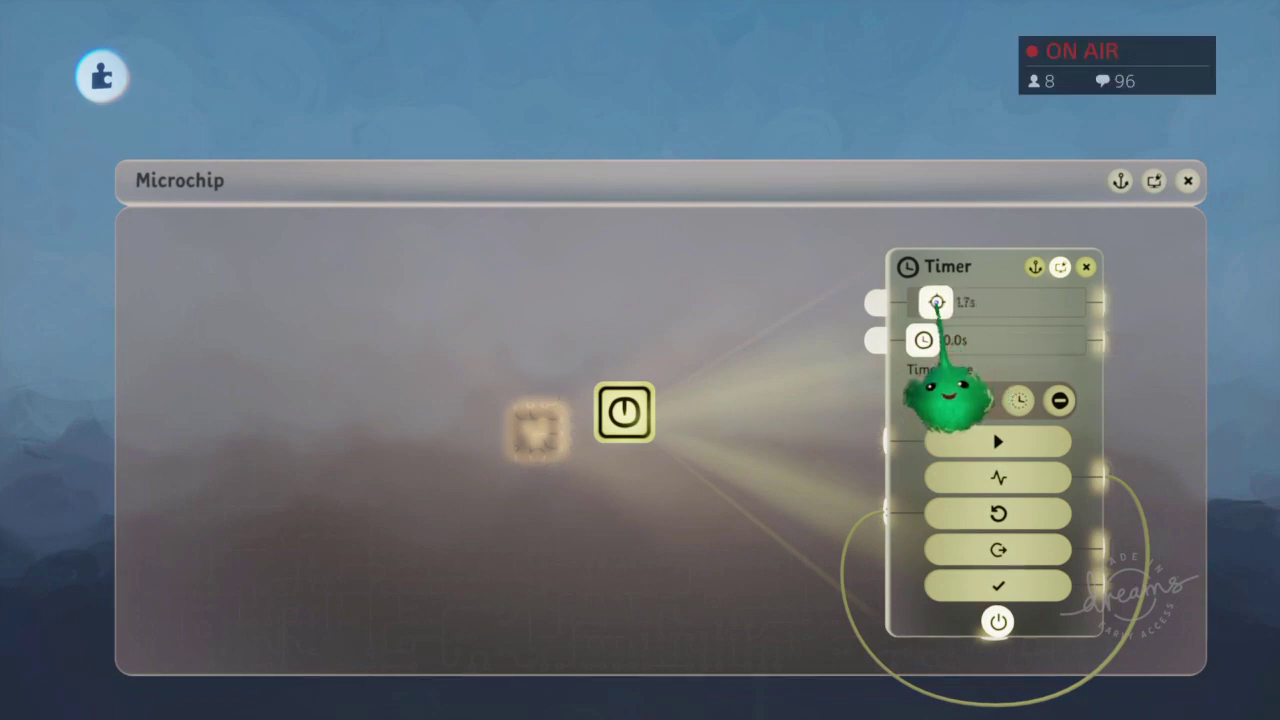
{"action": "left_click", "coordinate": [876, 441]}
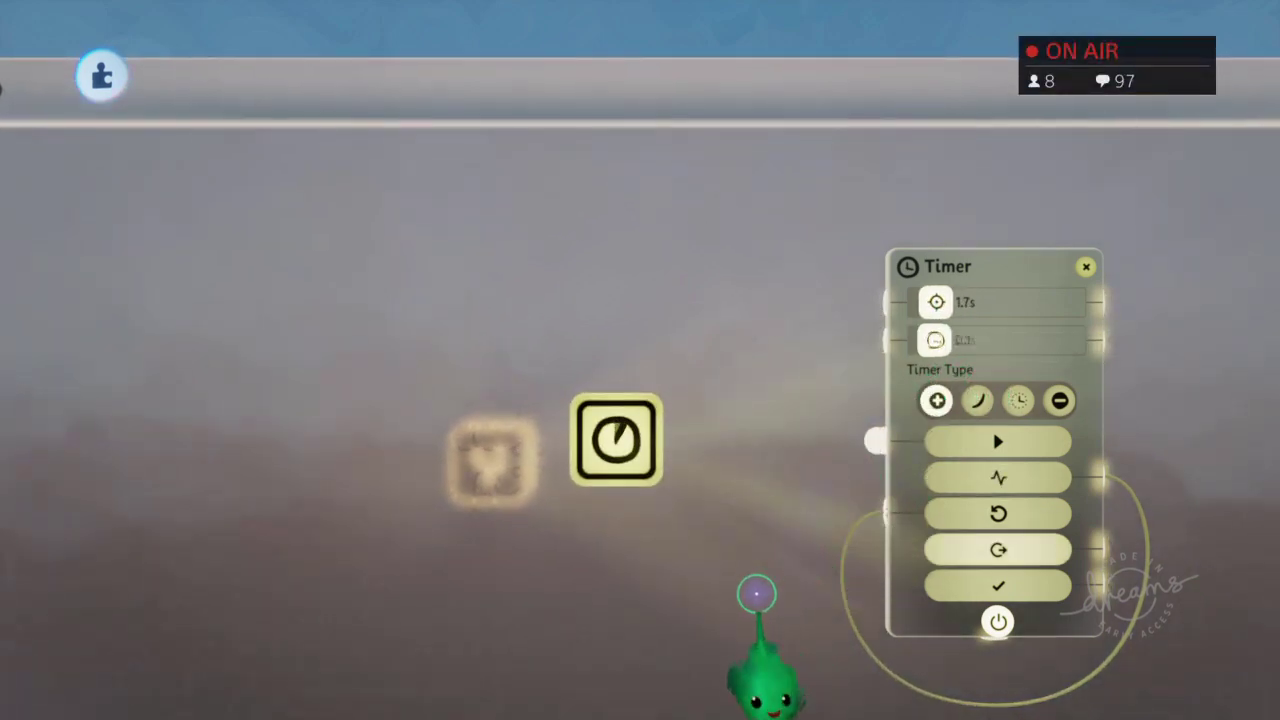